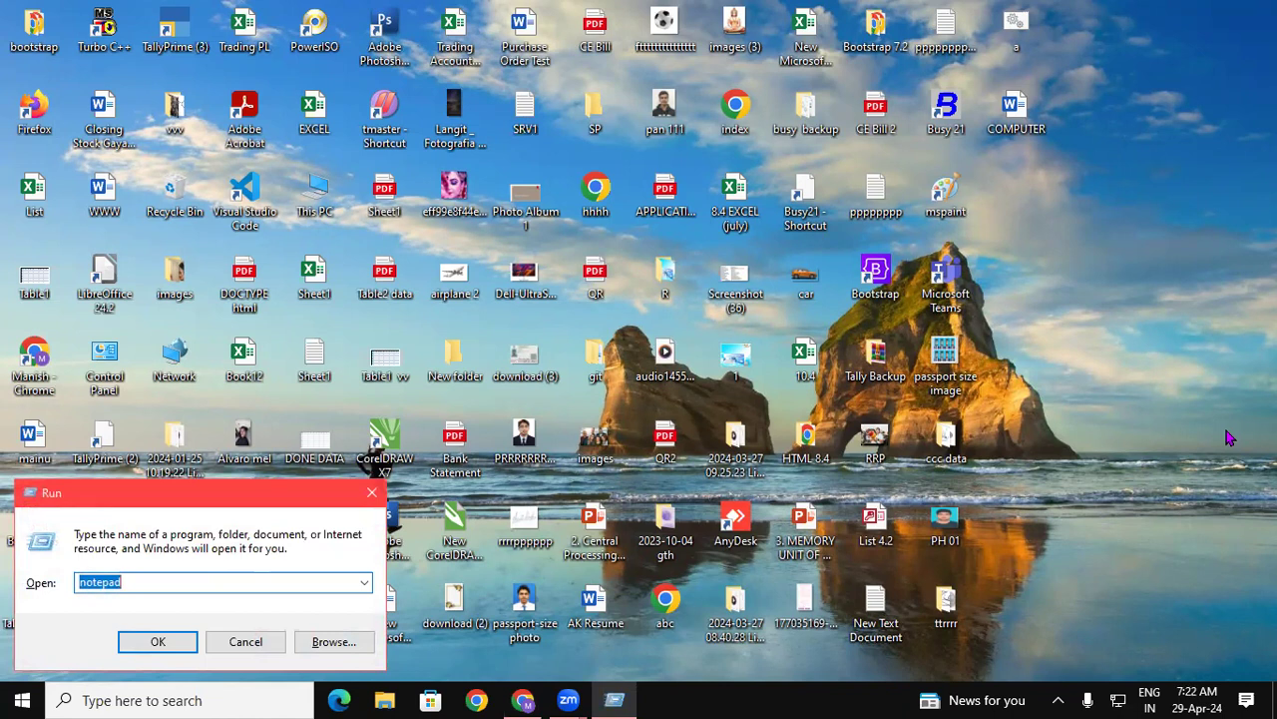
Launch Word with the run command winword and create a blank document.
key("Down")
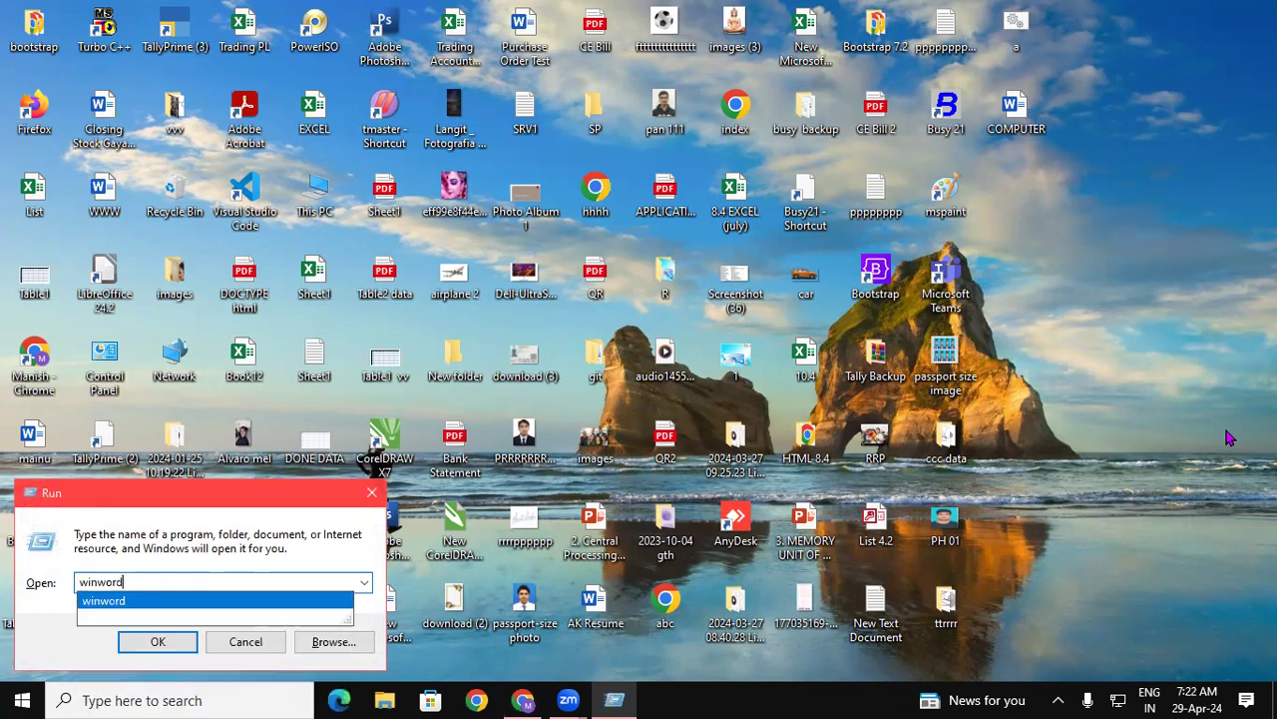
key("Return")
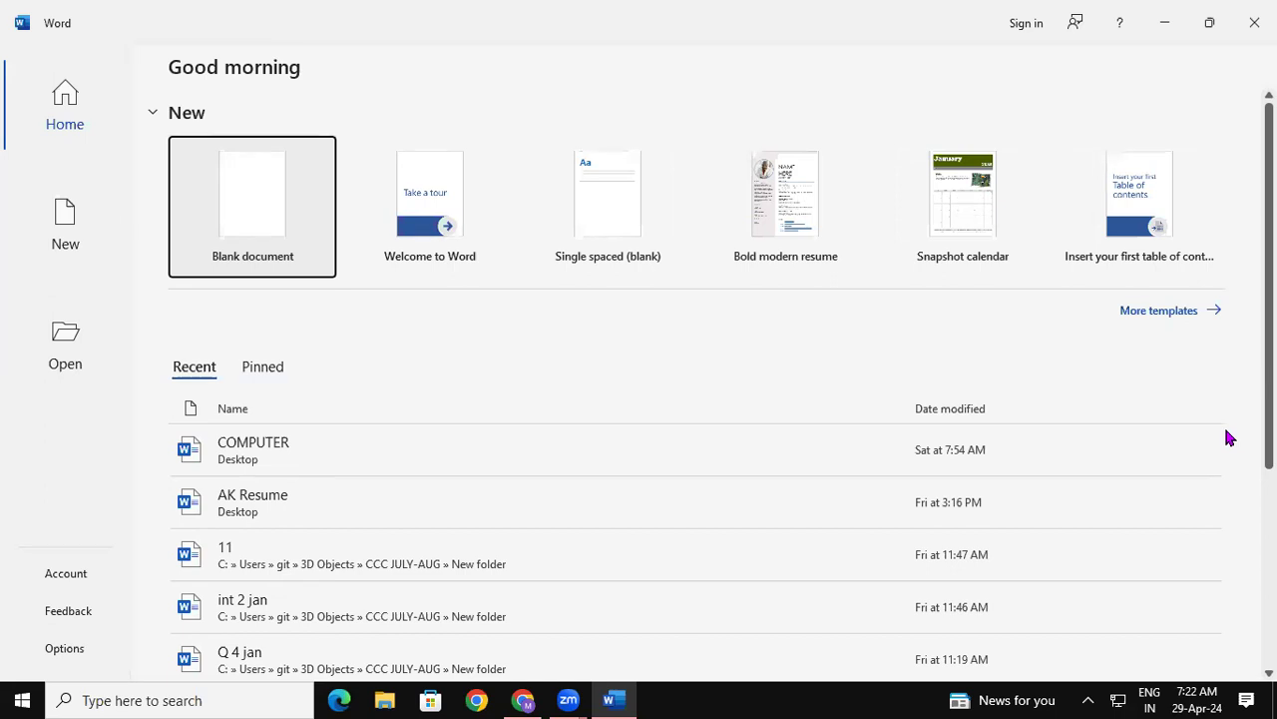
key("Return")
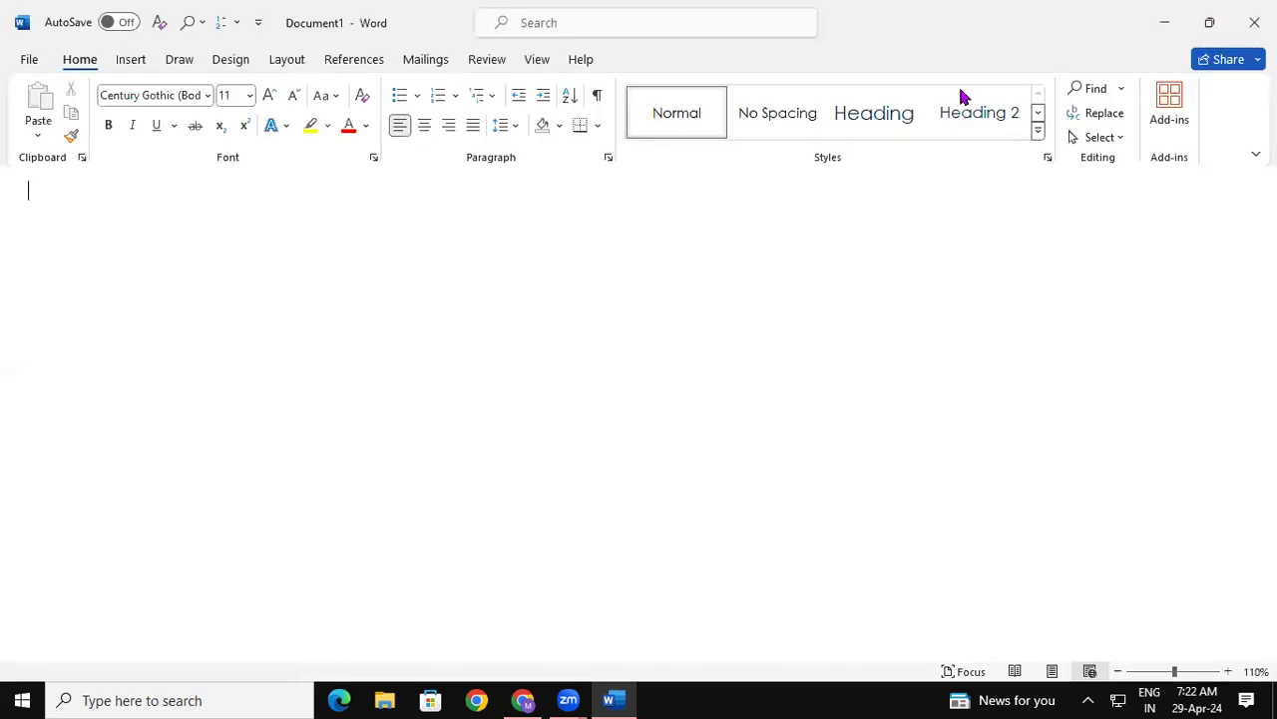
Fill the document with sample paragraphs using the formula =rand(44).
left_click(140, 61)
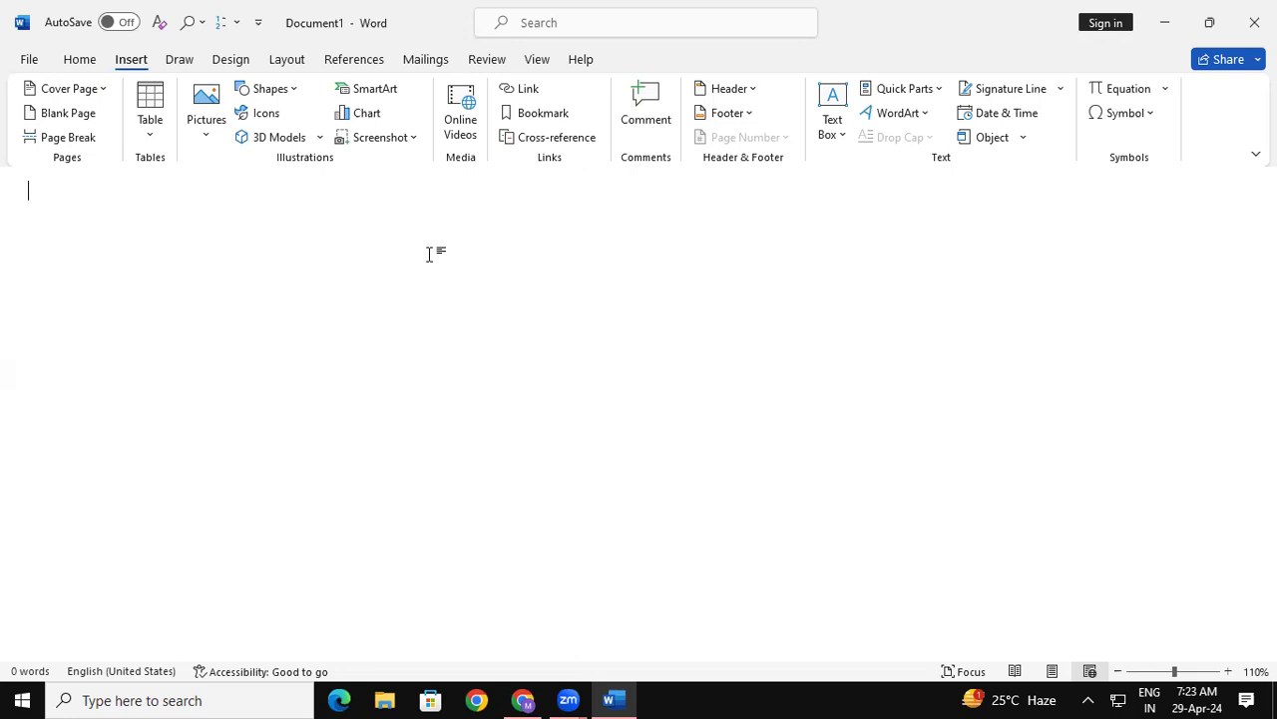
type("=rand")
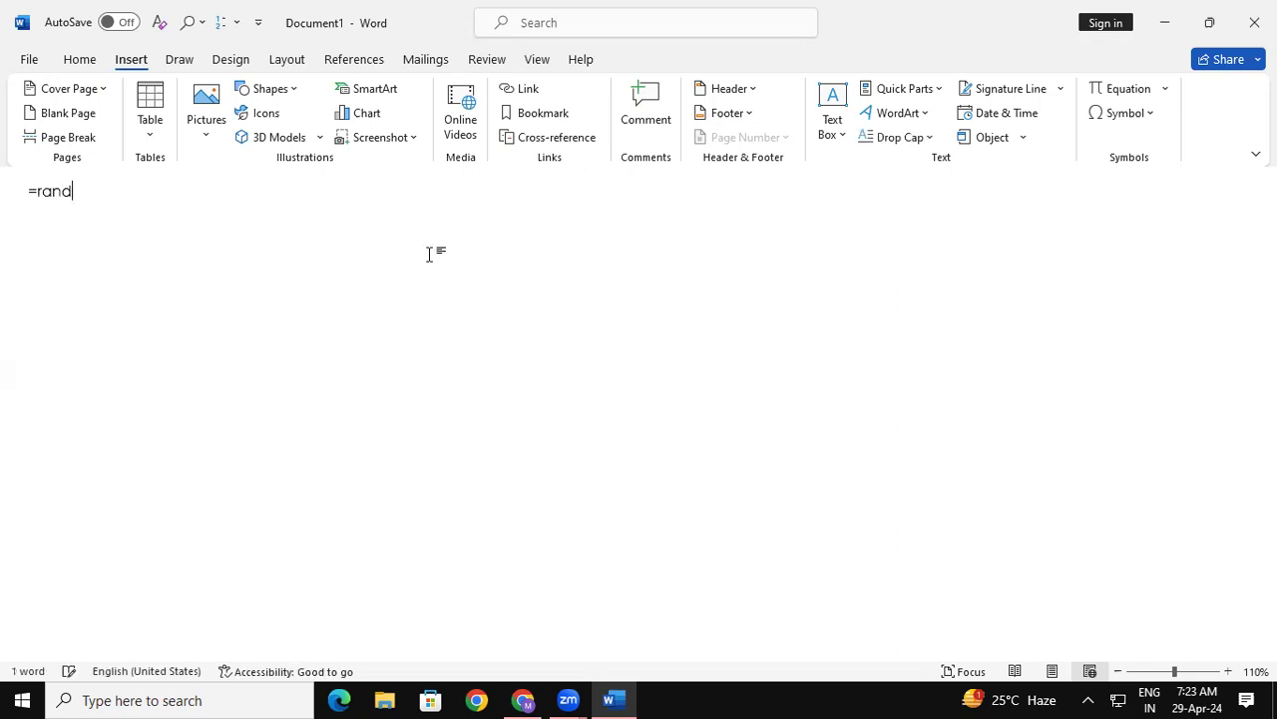
type("(44)")
key("Return")
left_click_drag(1270, 598, 1269, 226)
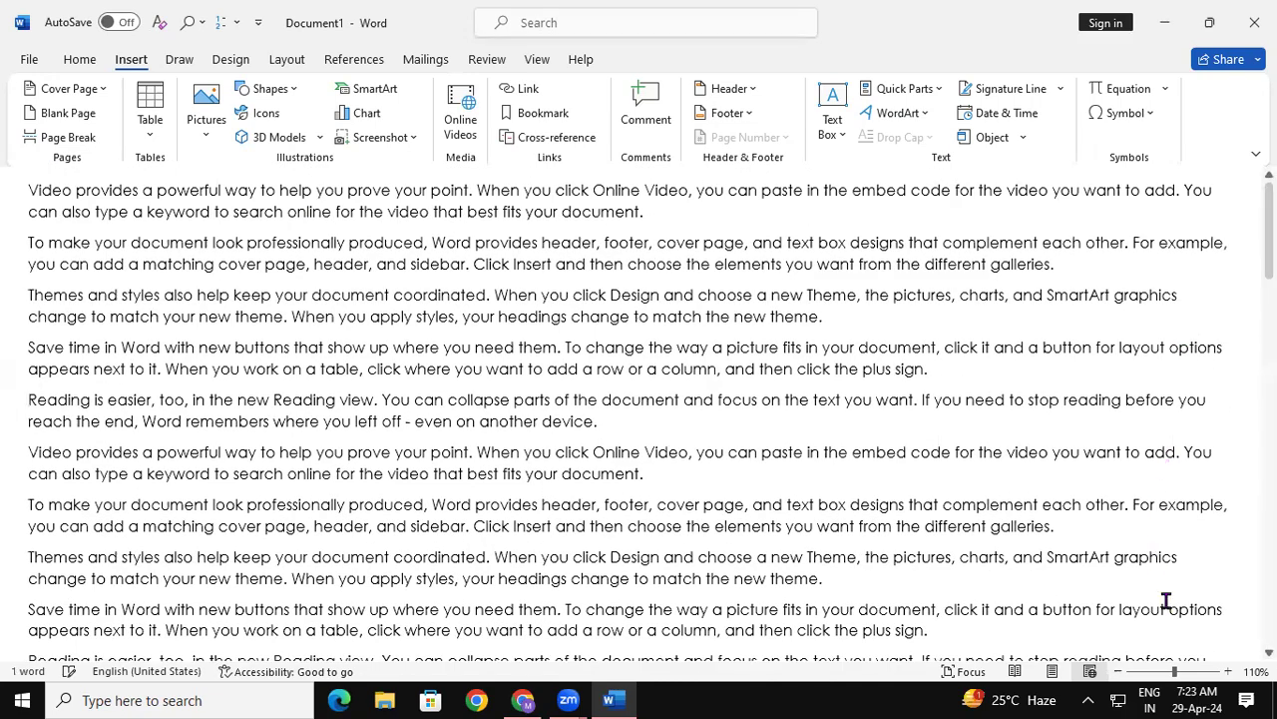
Set the font of the whole document's text to Calibri.
scroll(1174, 653, "down", 1, "ctrl")
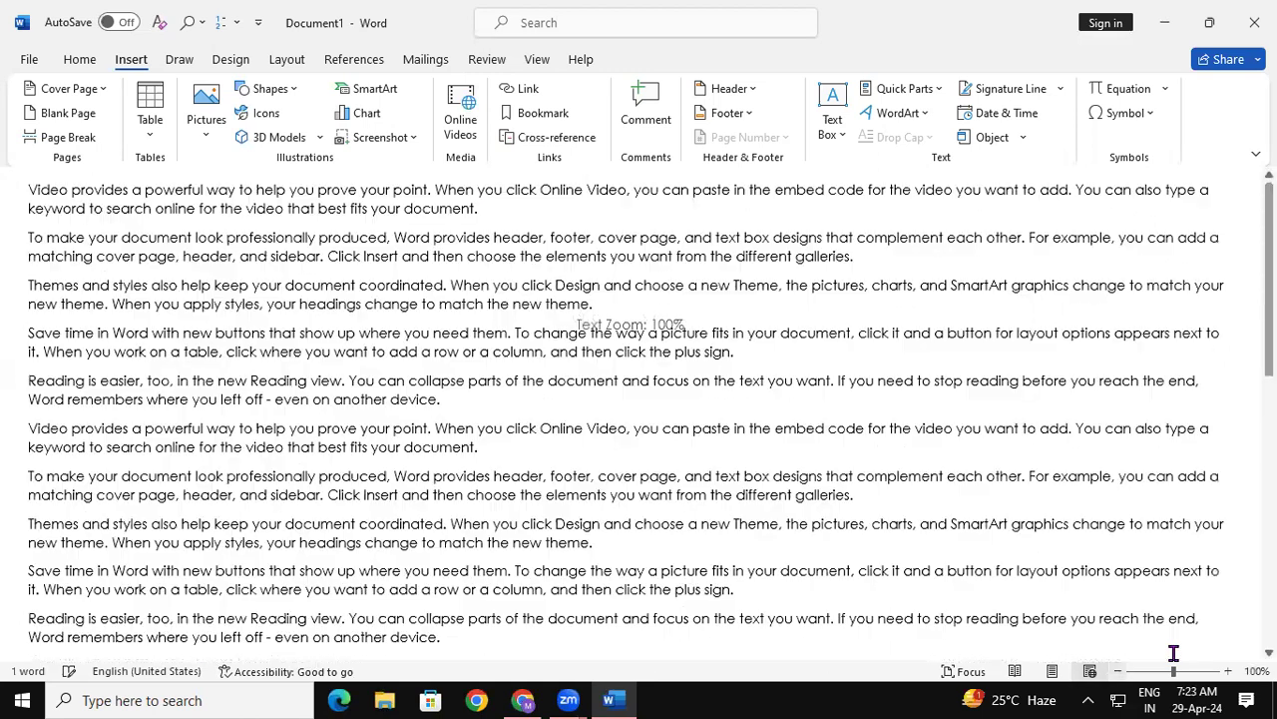
scroll(1174, 653, "down", 1, "ctrl")
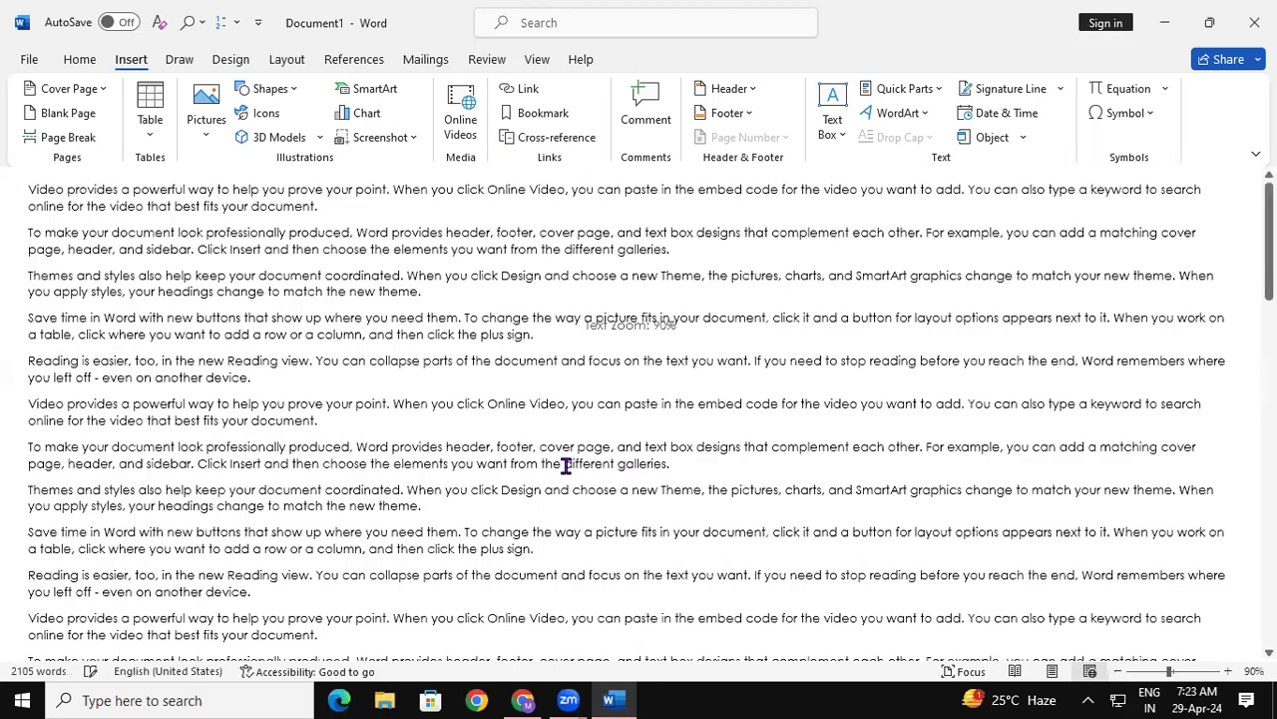
key("ctrl+a")
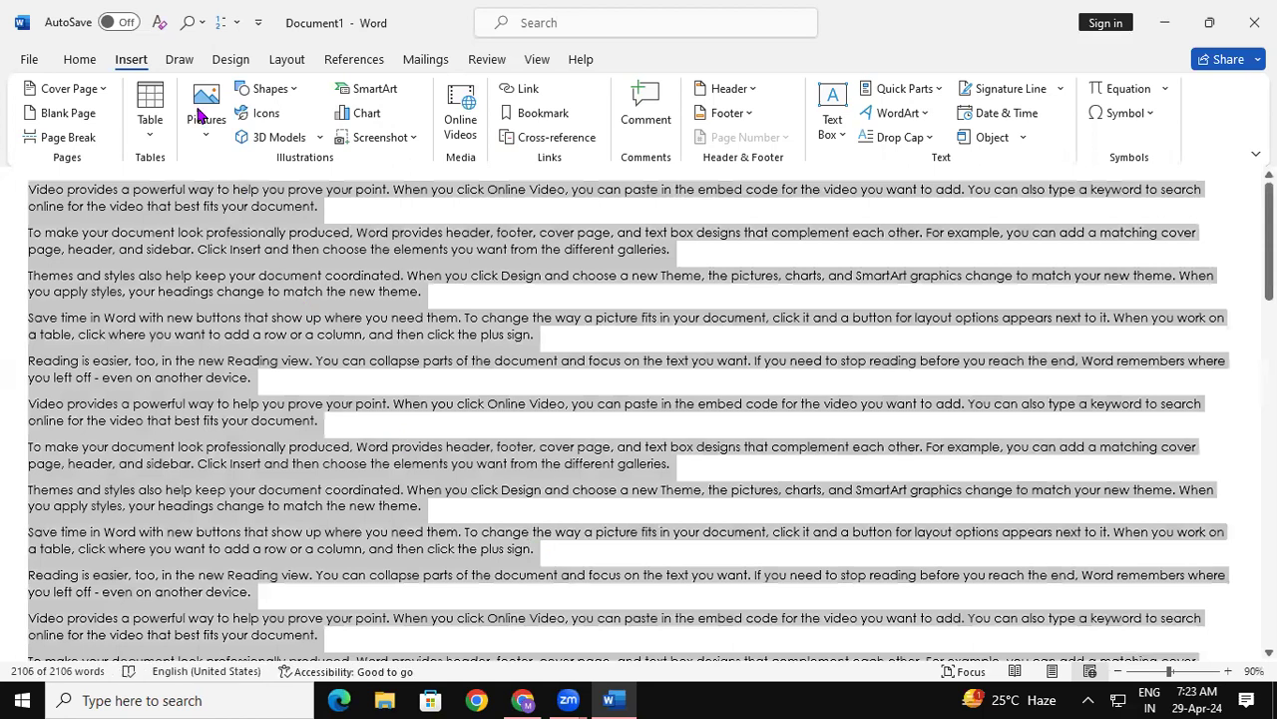
left_click(88, 60)
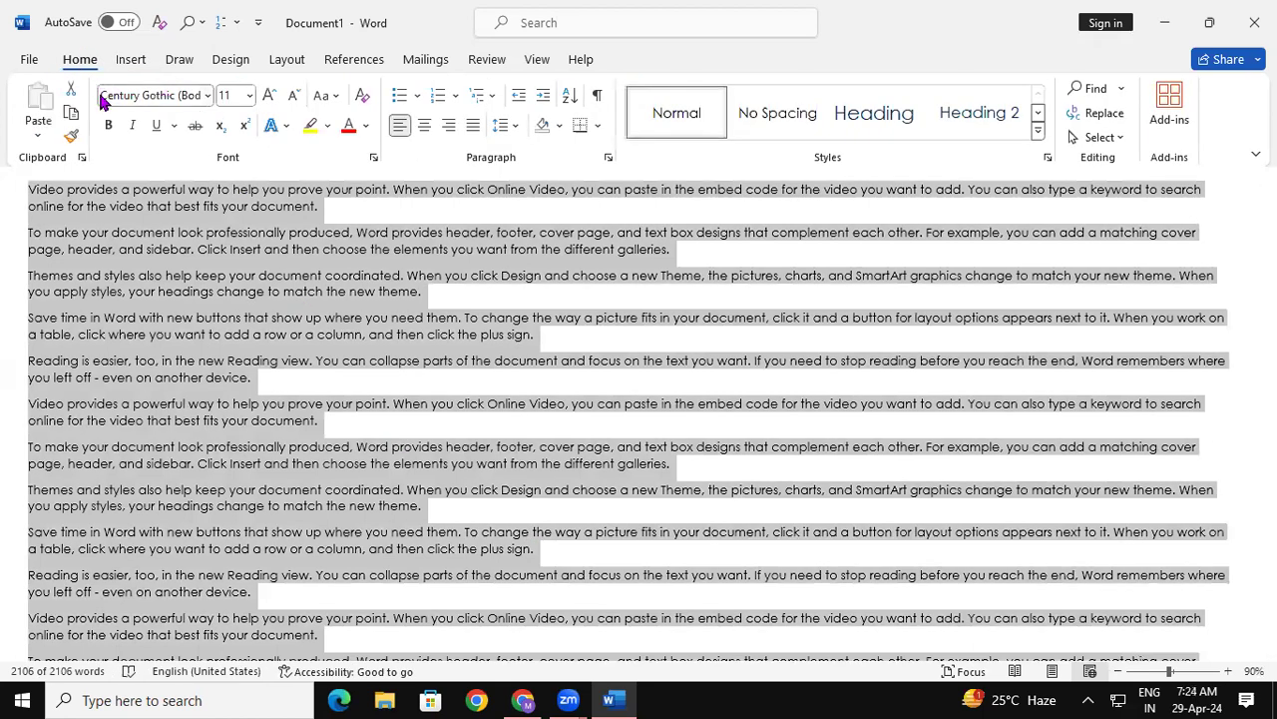
left_click(99, 95)
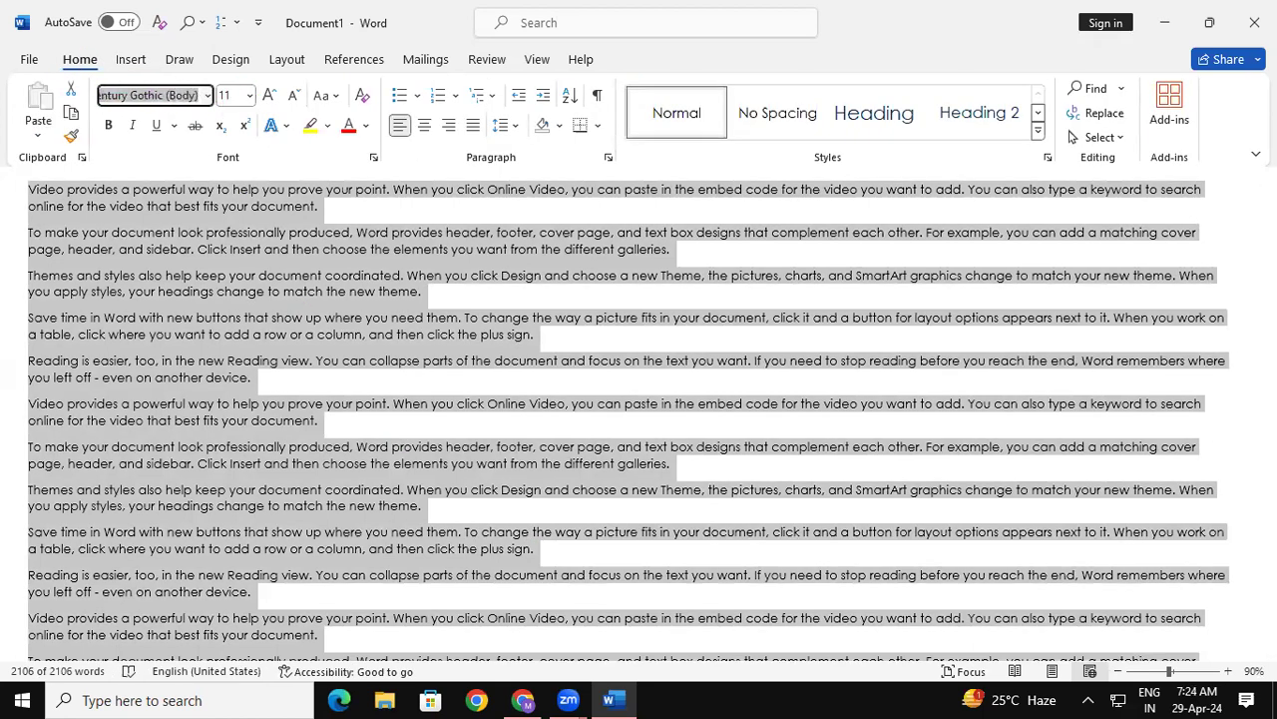
type("Calibri")
key("Return")
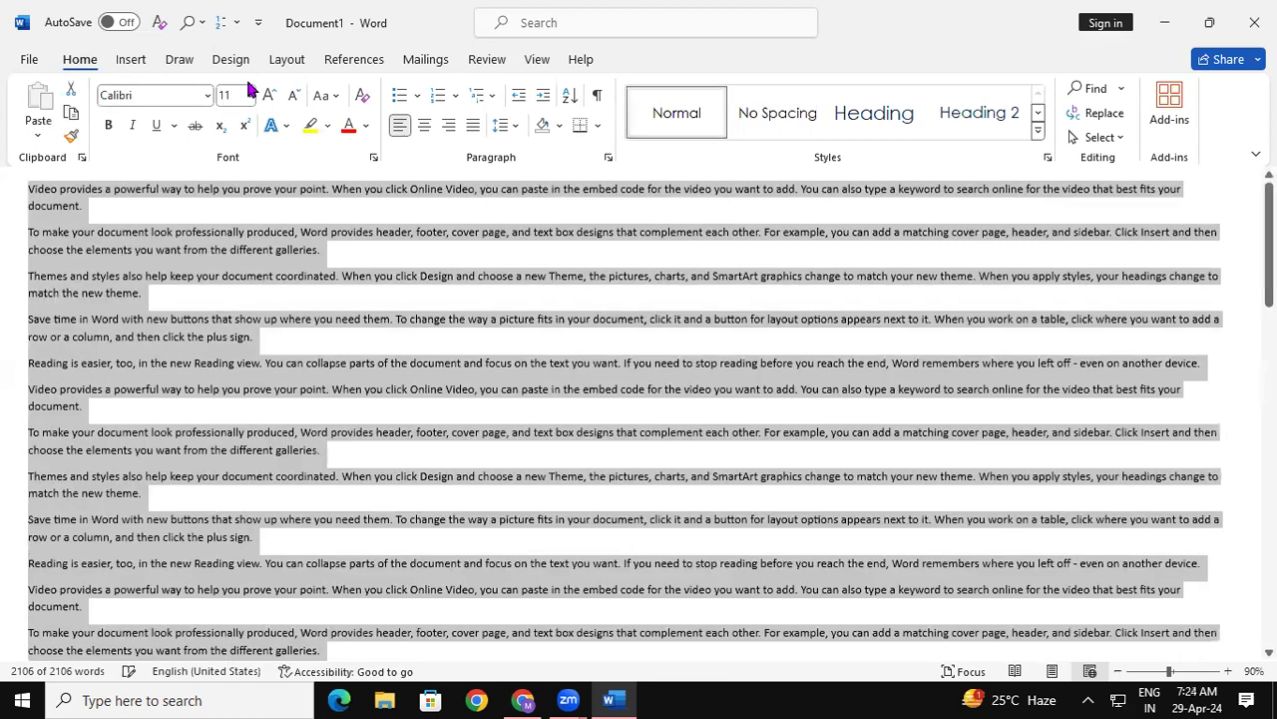
left_click(989, 526)
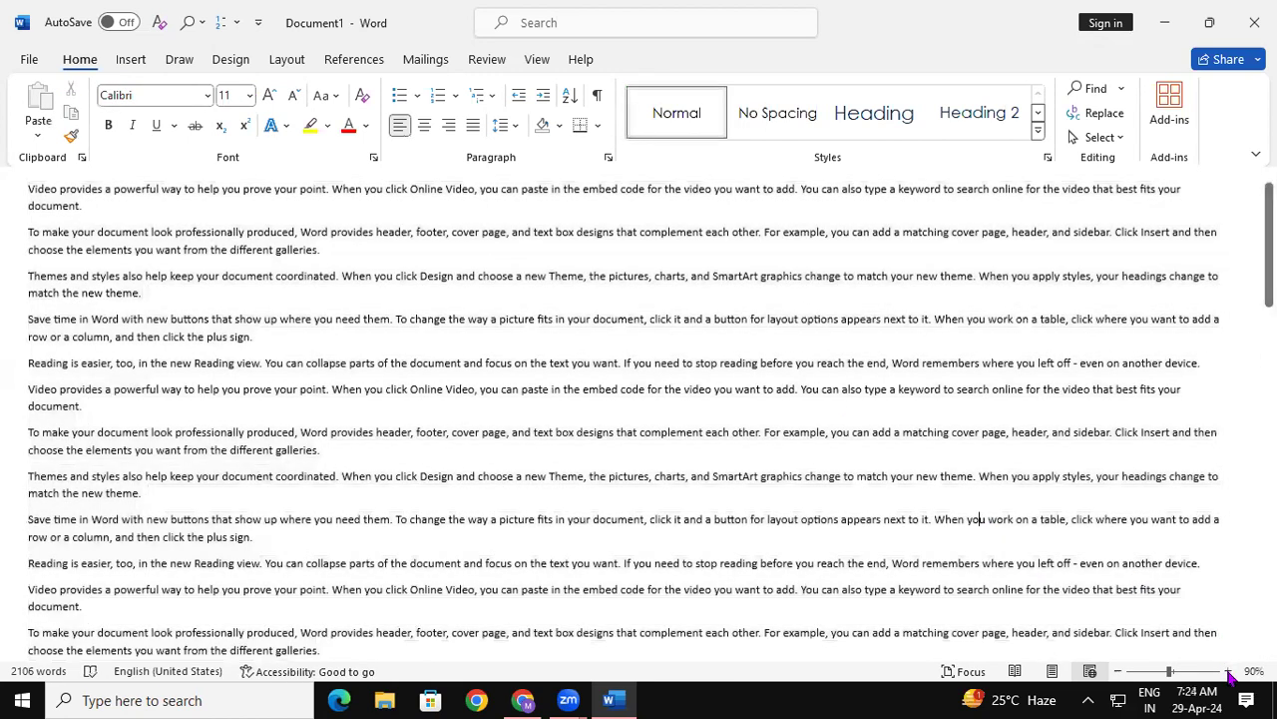
View the document in Read Mode and exit it to Print Layout view.
left_click(1230, 671)
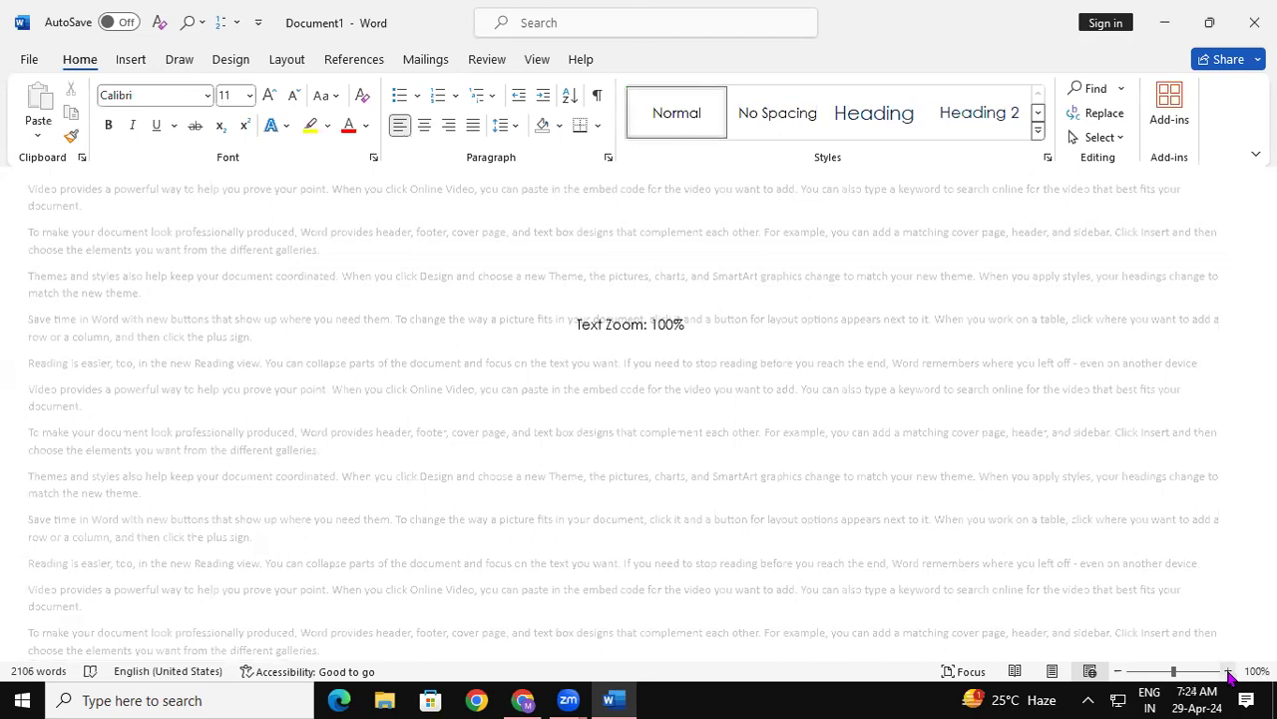
left_click(536, 62)
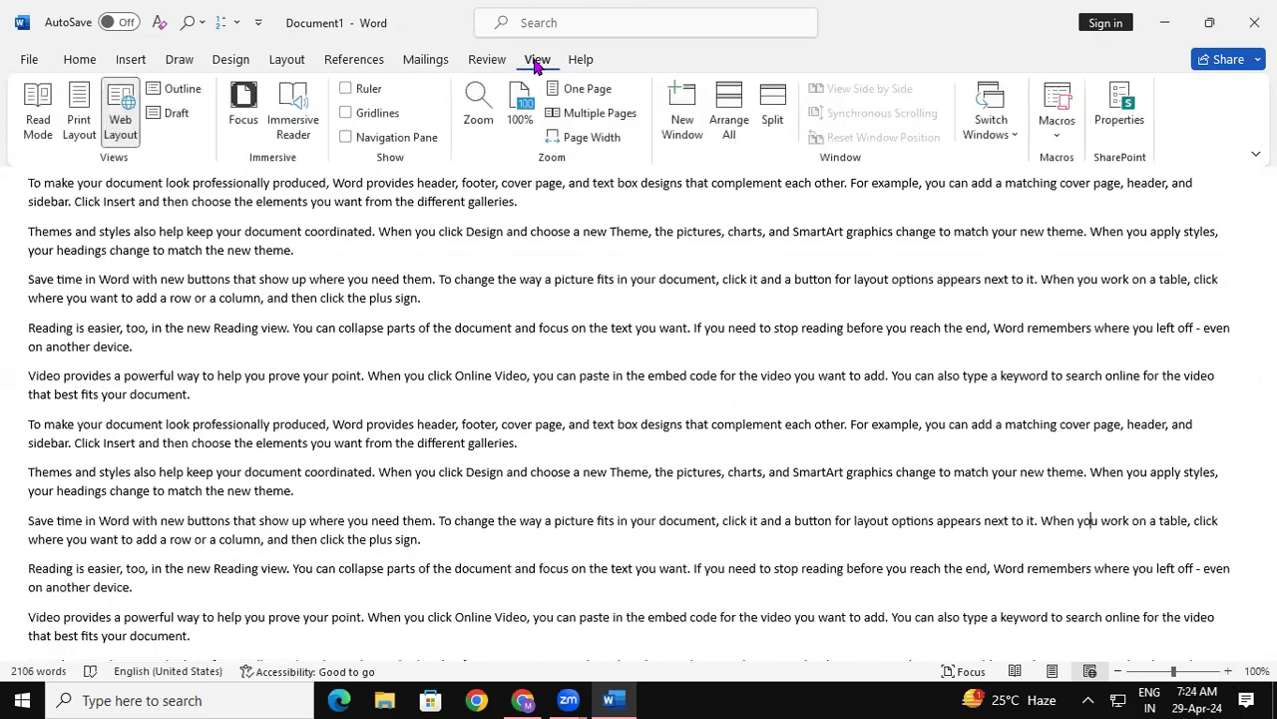
left_click(29, 114)
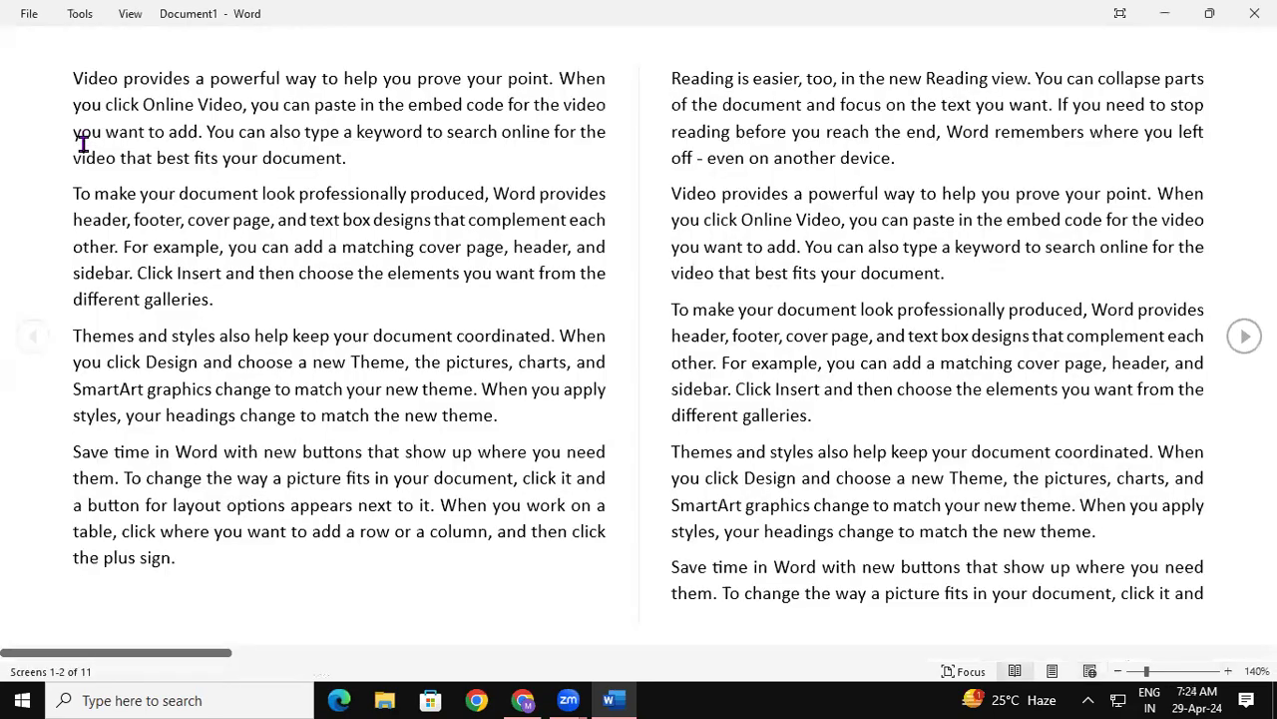
key("Escape")
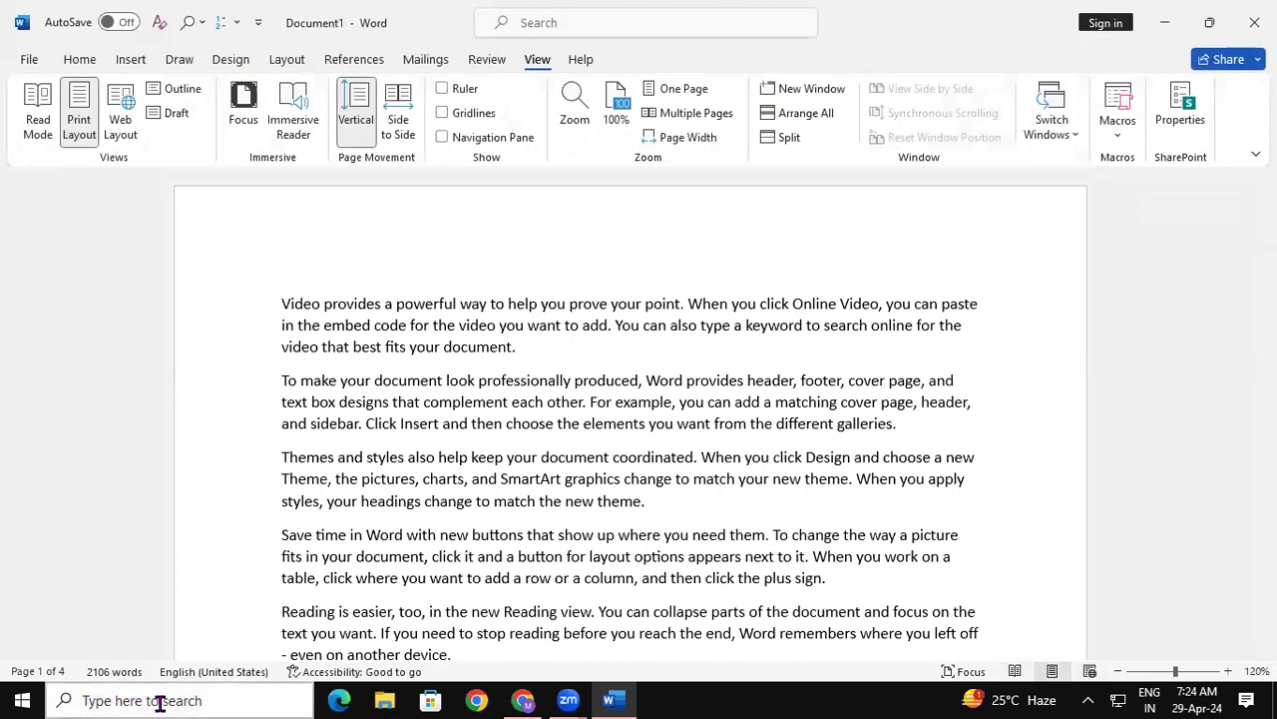
Add a bookmark named git to the words "match the new theme" in the first paragraph of page 2.
left_click(130, 59)
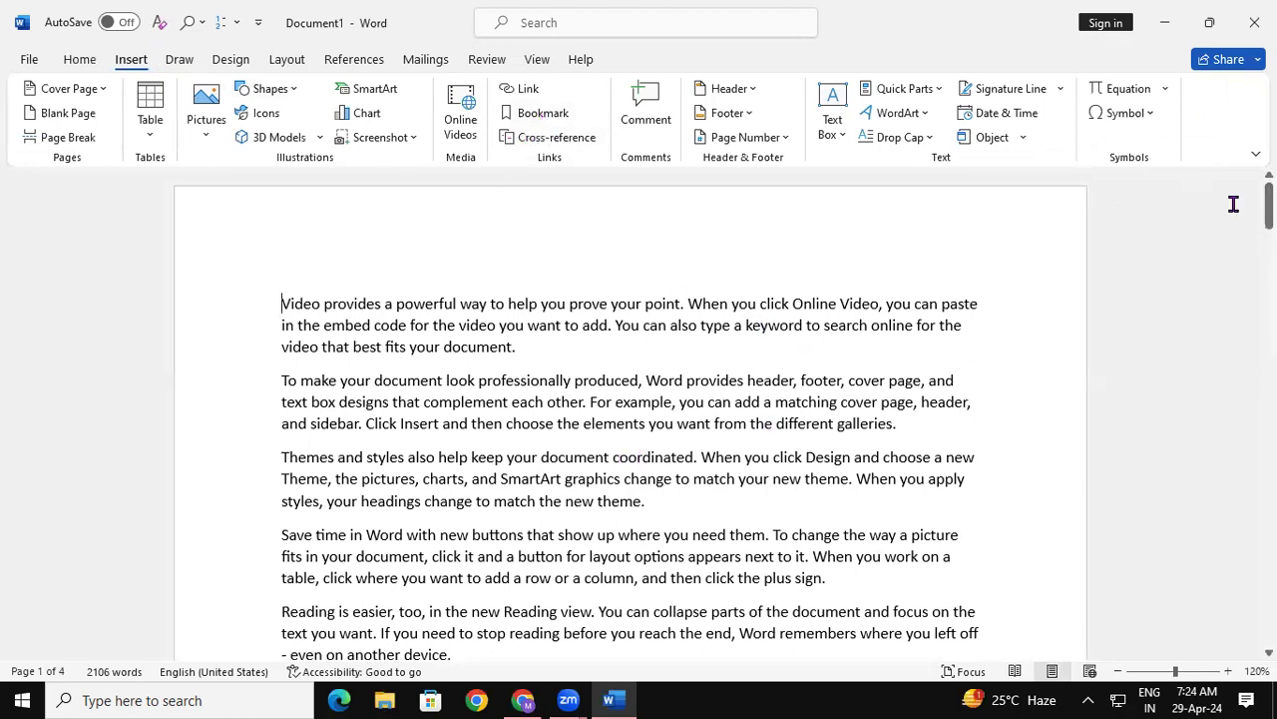
left_click_drag(1268, 204, 1268, 309)
left_click(583, 511)
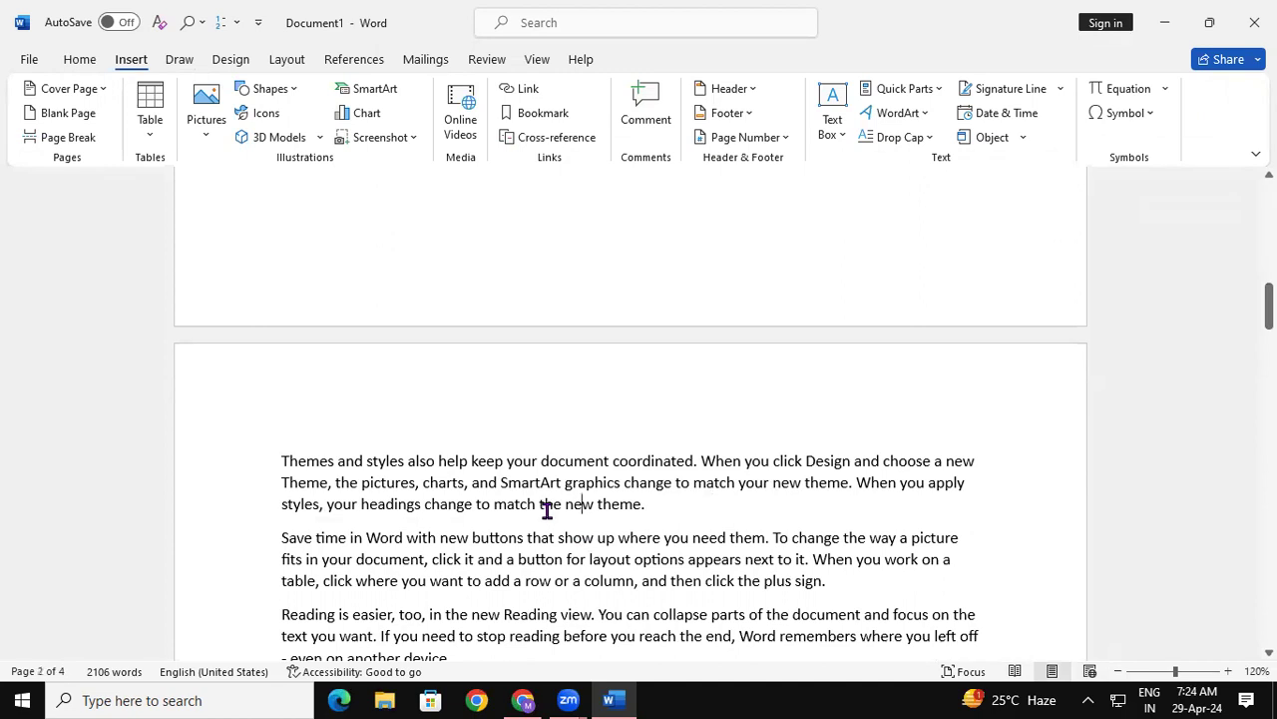
left_click_drag(493, 507, 641, 511)
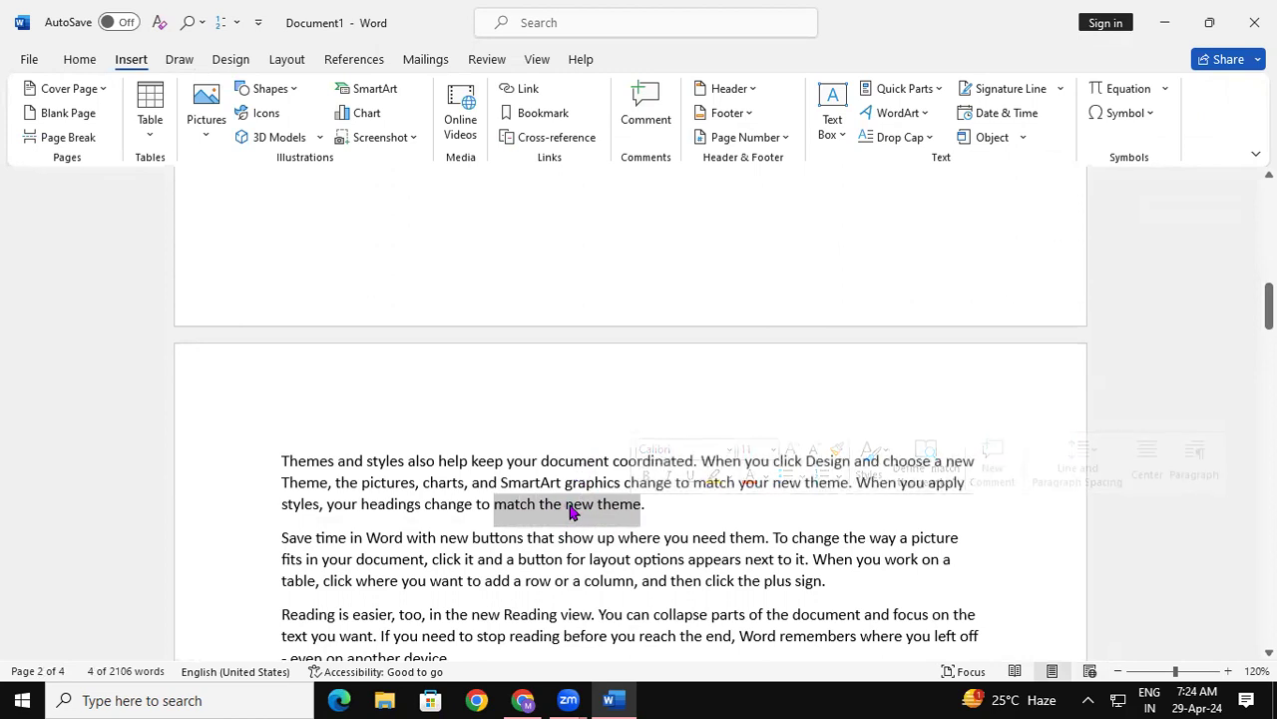
left_click(531, 117)
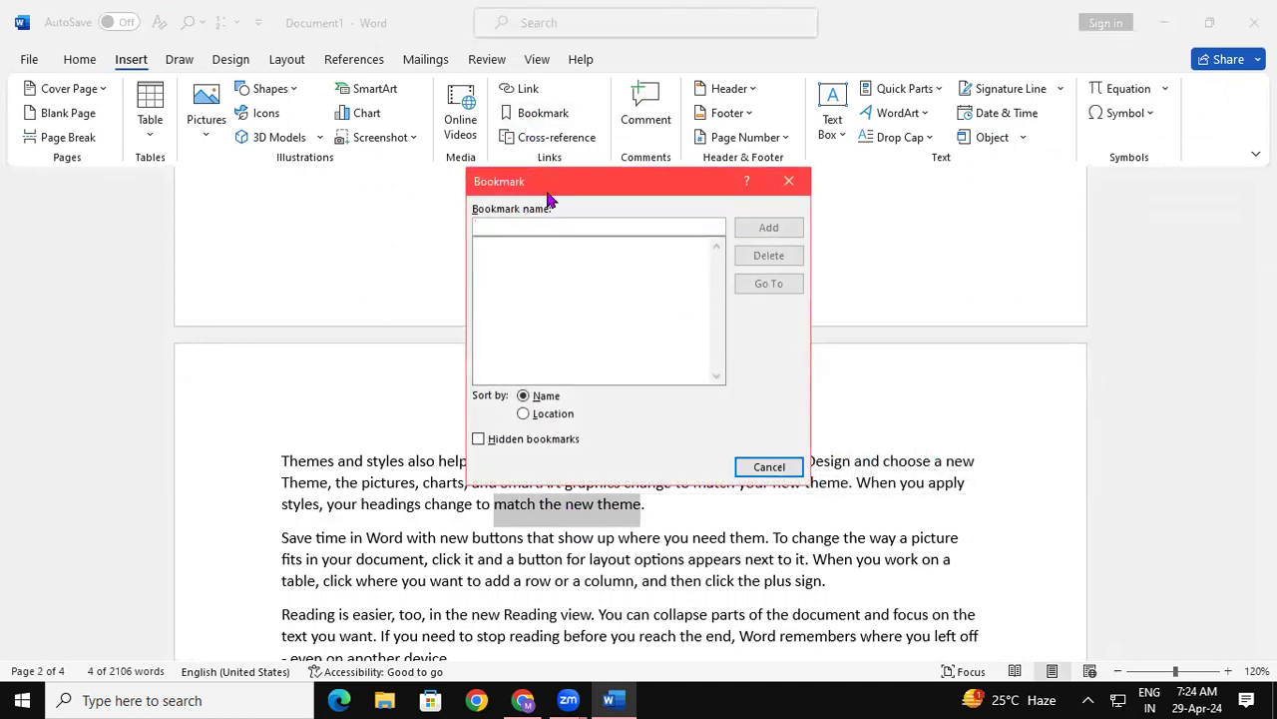
type("g")
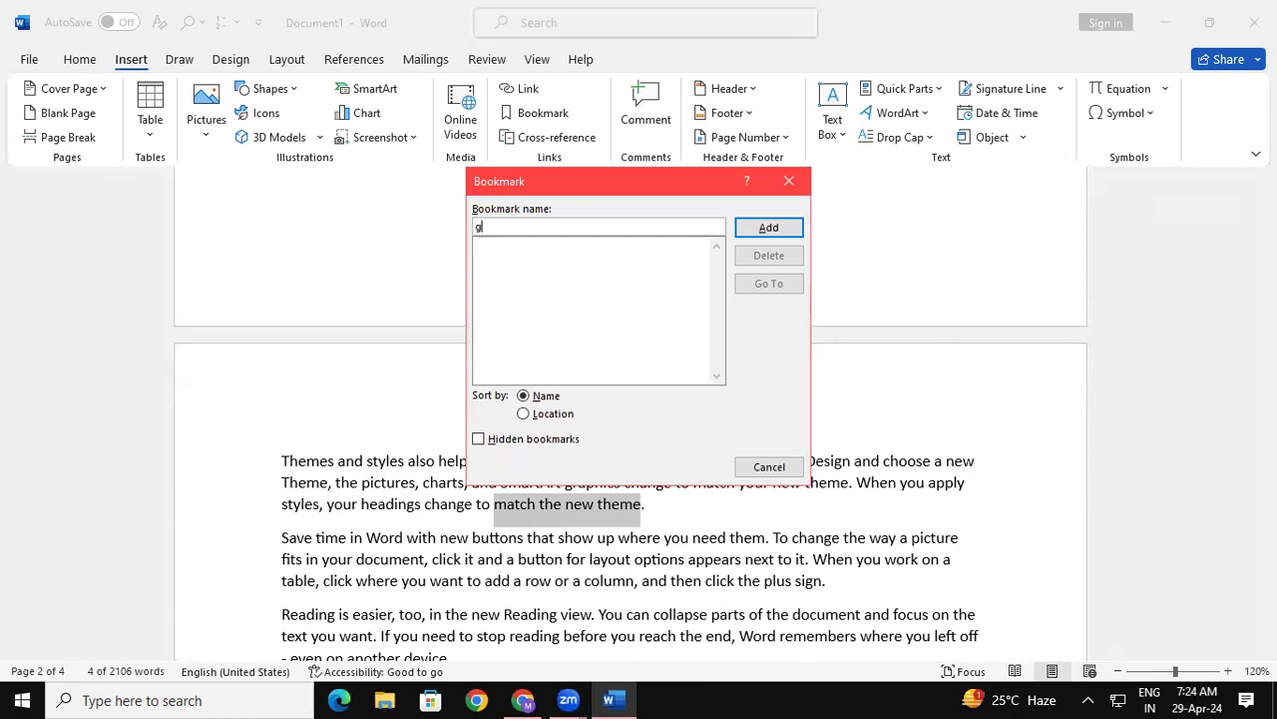
type("it")
left_click(743, 232)
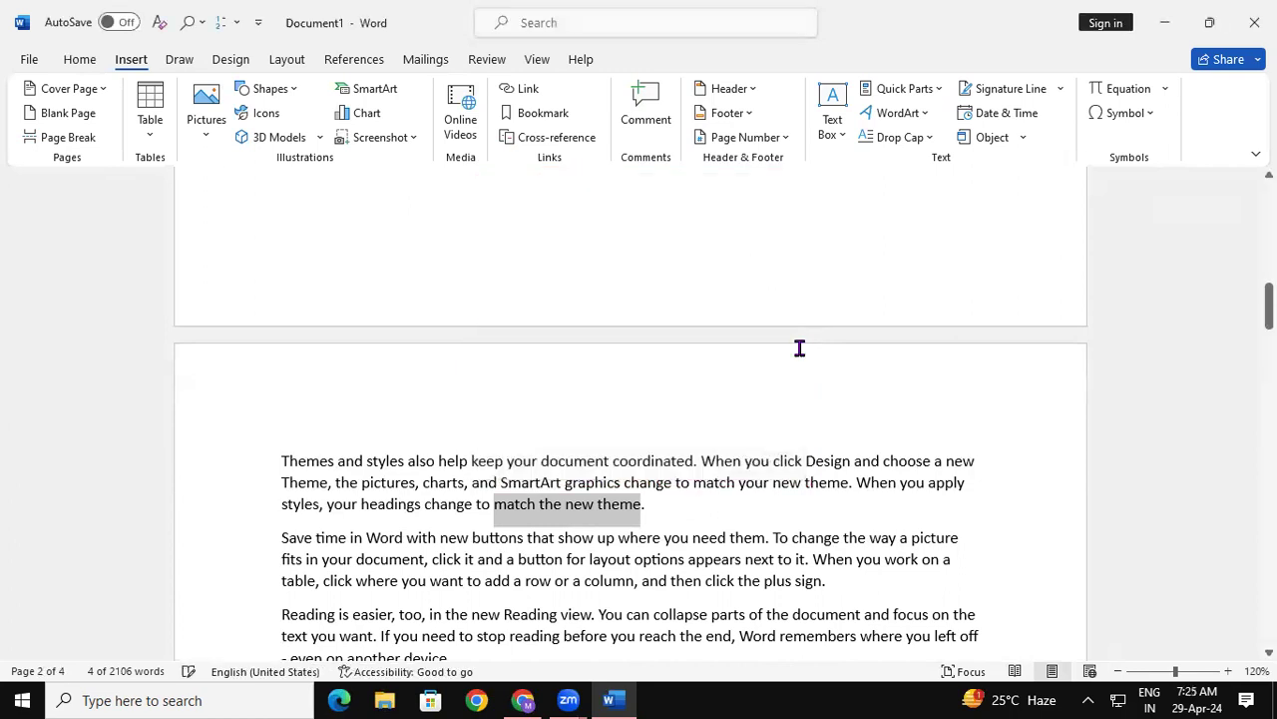
Return to the start of the document and jump to the bookmark git from the Bookmark dialog.
left_click(849, 482)
left_click_drag(1269, 305, 1269, 200)
left_click(557, 421)
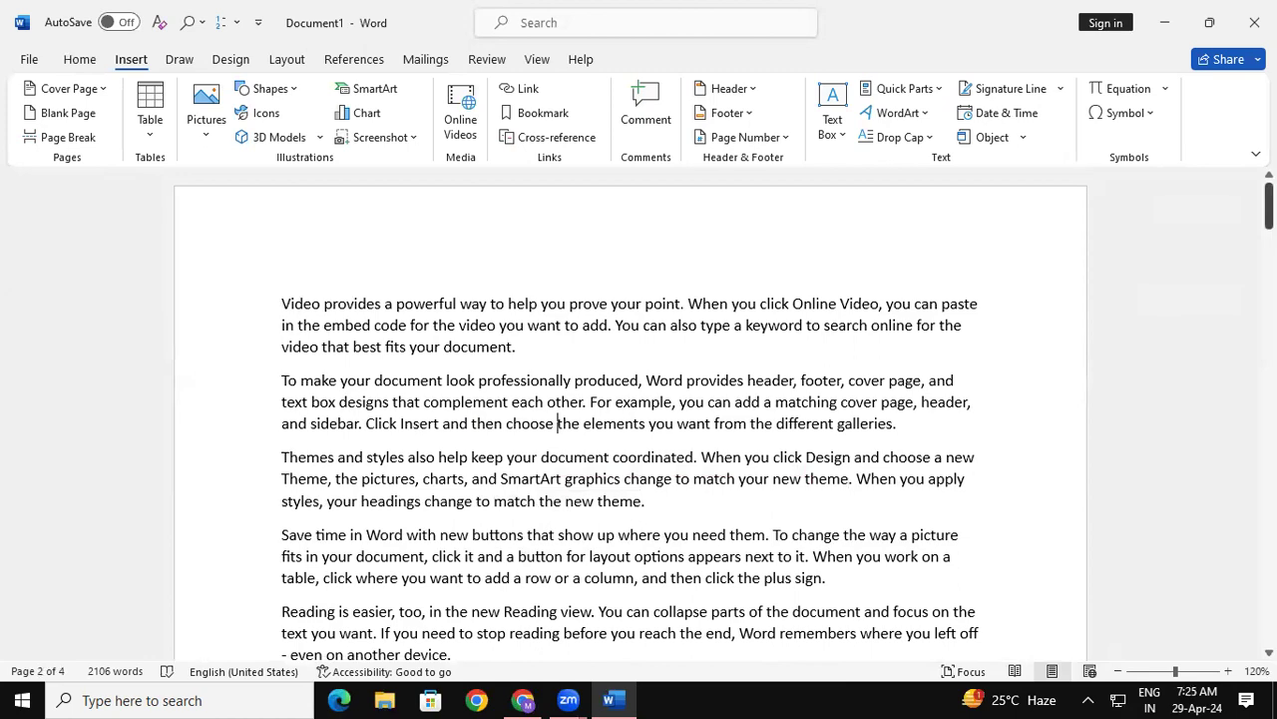
mouse_move(1269, 206)
left_mouse_down()
mouse_move(1270, 599)
mouse_move(1270, 206)
left_mouse_up()
mouse_move(1269, 205)
left_mouse_down()
mouse_move(1268, 361)
mouse_move(1268, 204)
left_mouse_up()
left_click(276, 301)
left_click(536, 117)
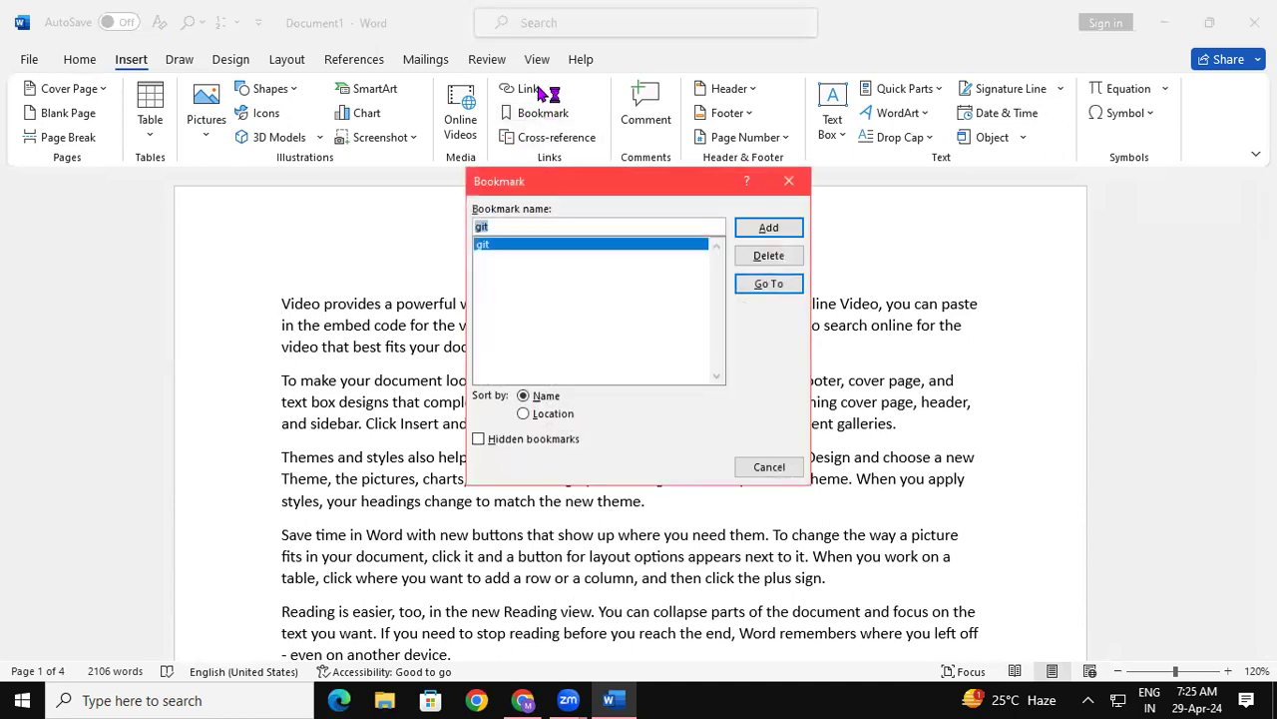
left_click_drag(589, 180, 868, 14)
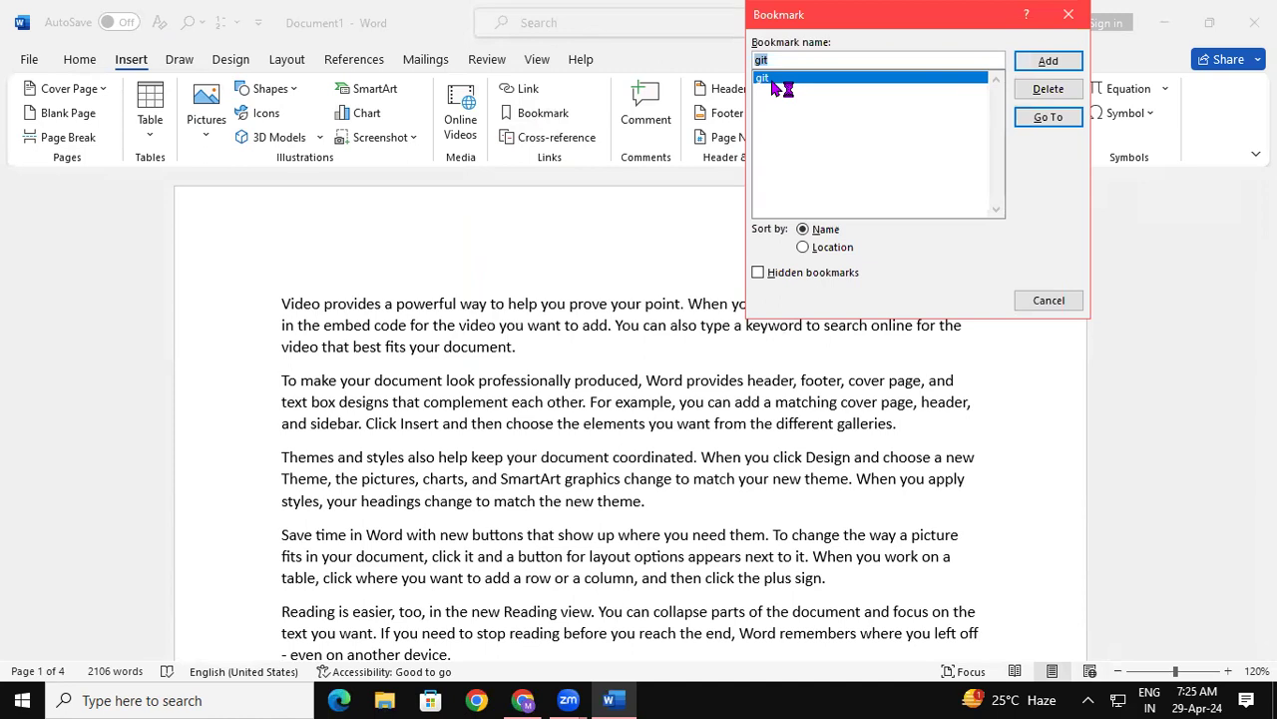
double_click(806, 78)
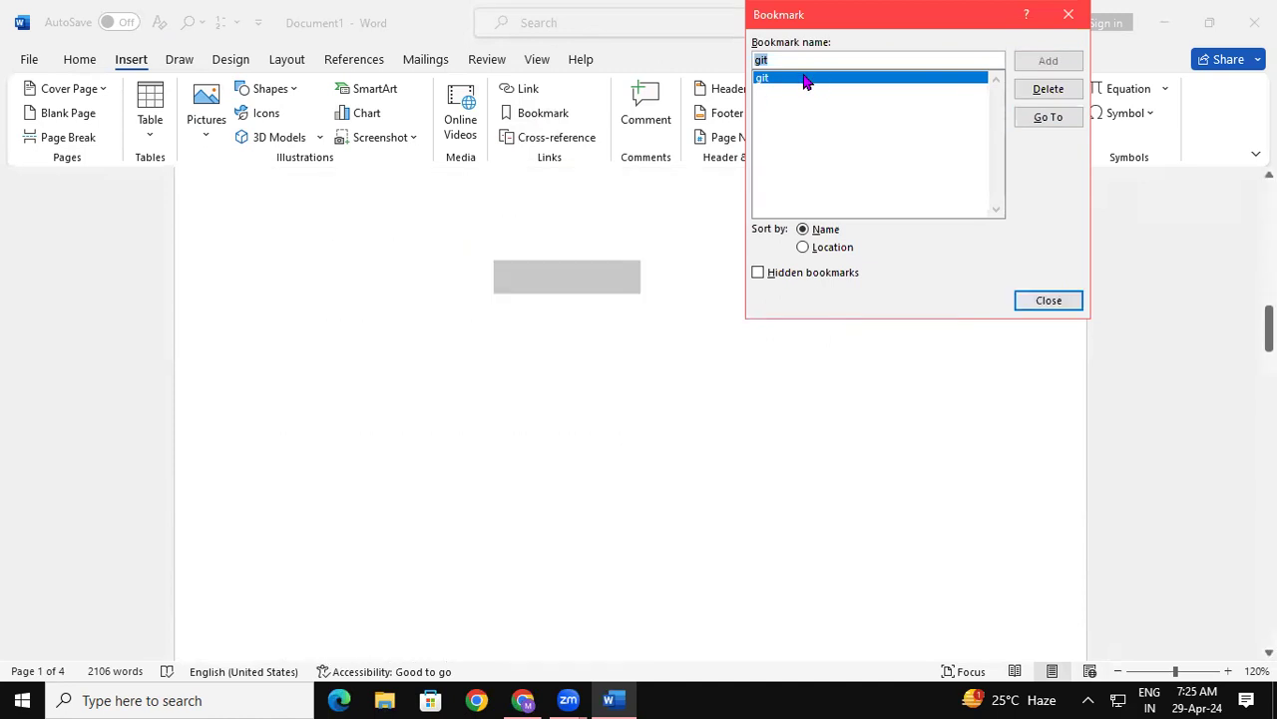
left_click(1048, 300)
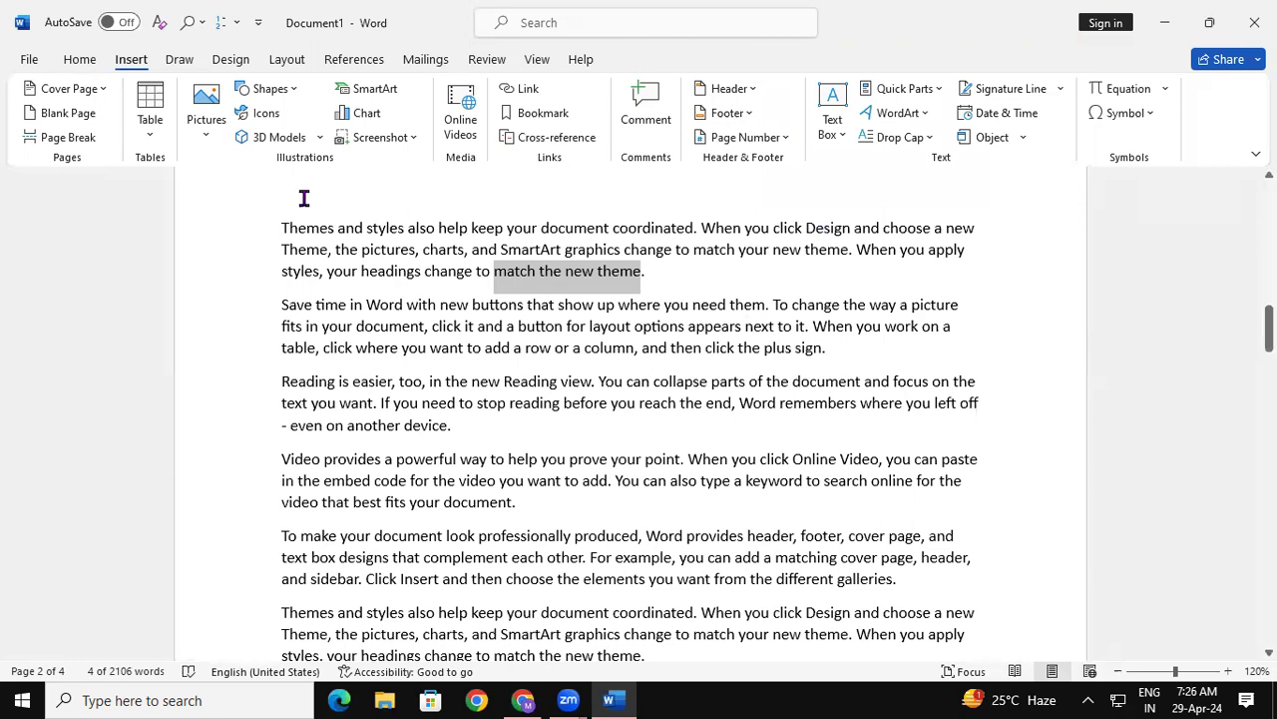
Delete the bookmark git and close the Bookmark dialog.
left_click(544, 114)
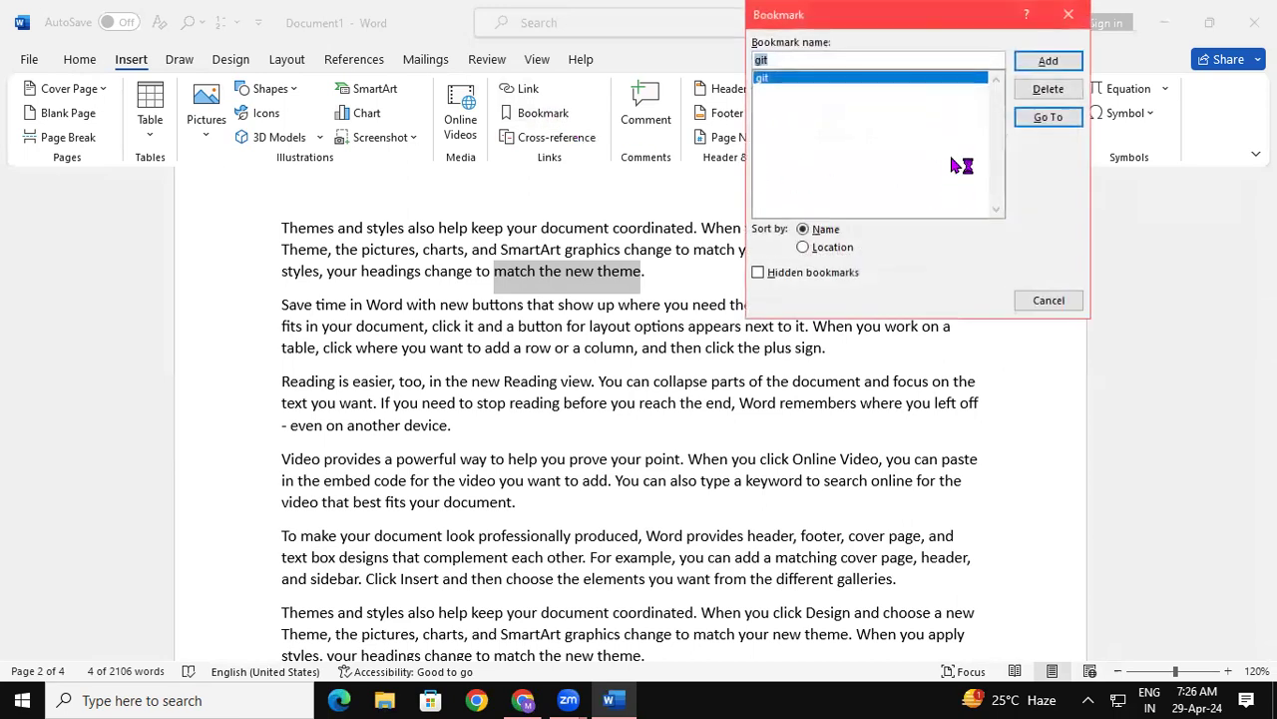
left_click(1060, 91)
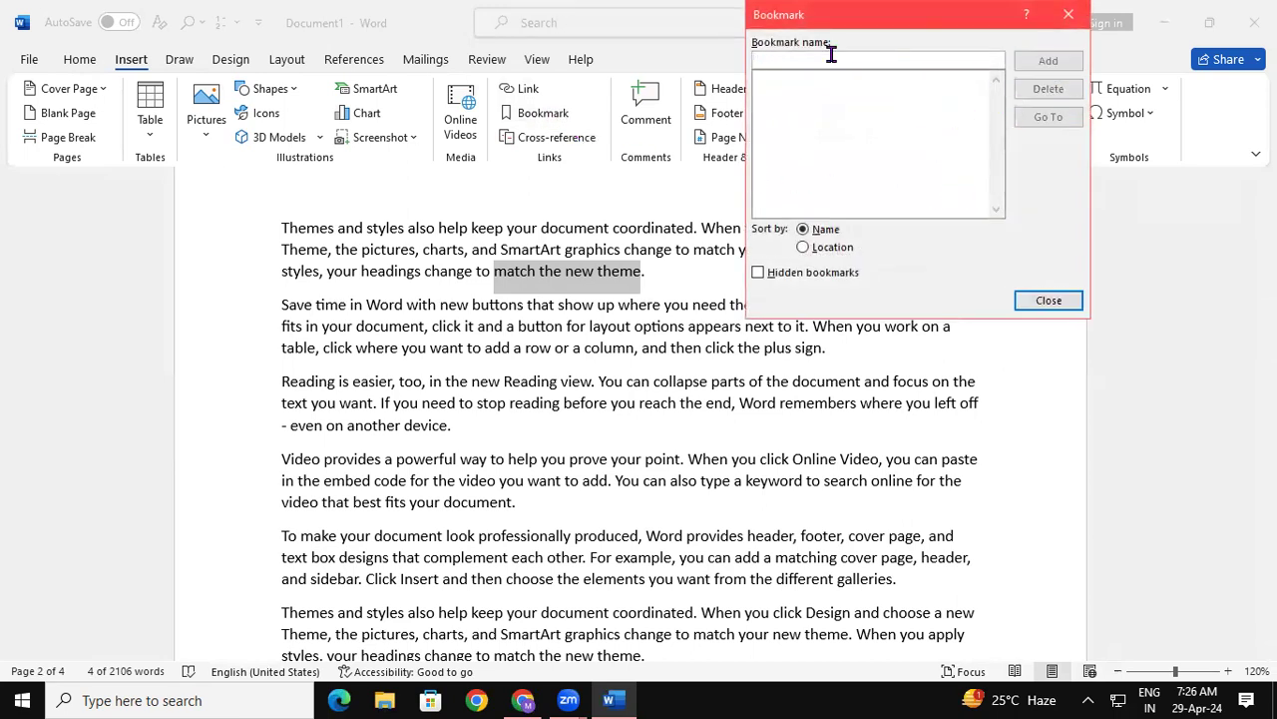
left_click(1069, 14)
Add a bookmark named GT to the words "fits your document" in the second paragraph of page 3.
left_click_drag(1270, 327, 1269, 423)
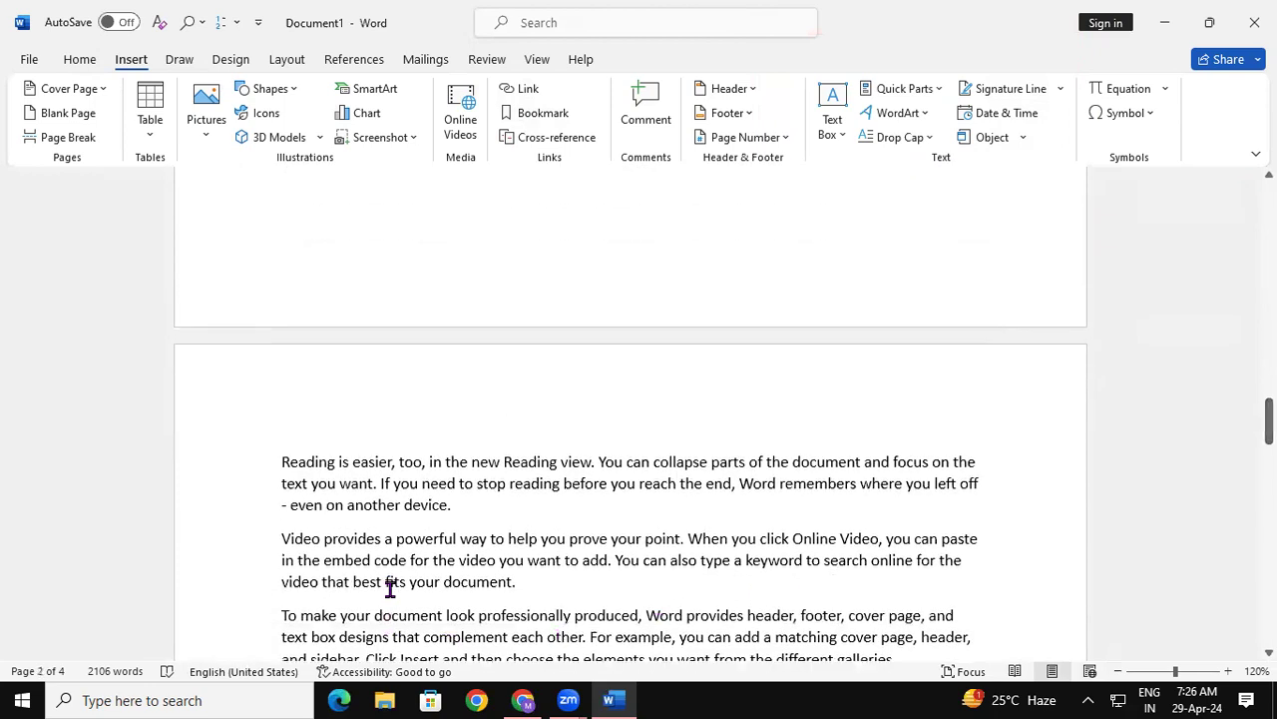
left_click_drag(386, 582, 506, 581)
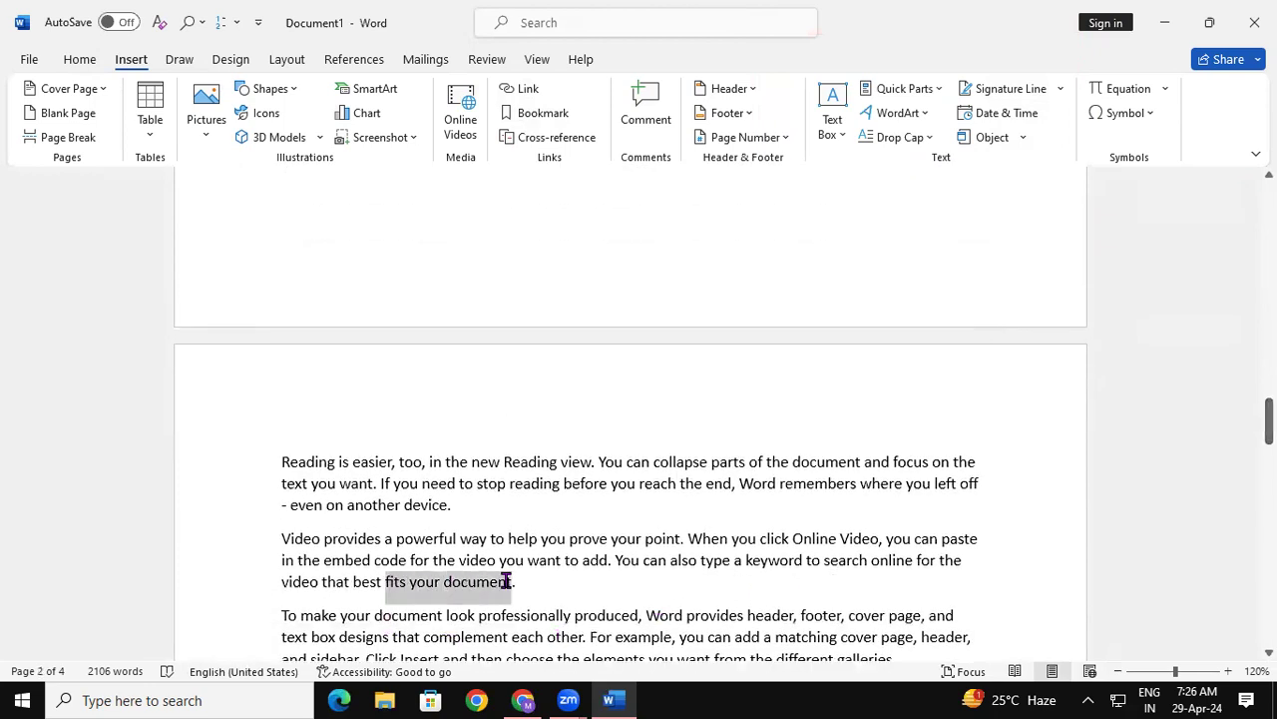
left_click(529, 116)
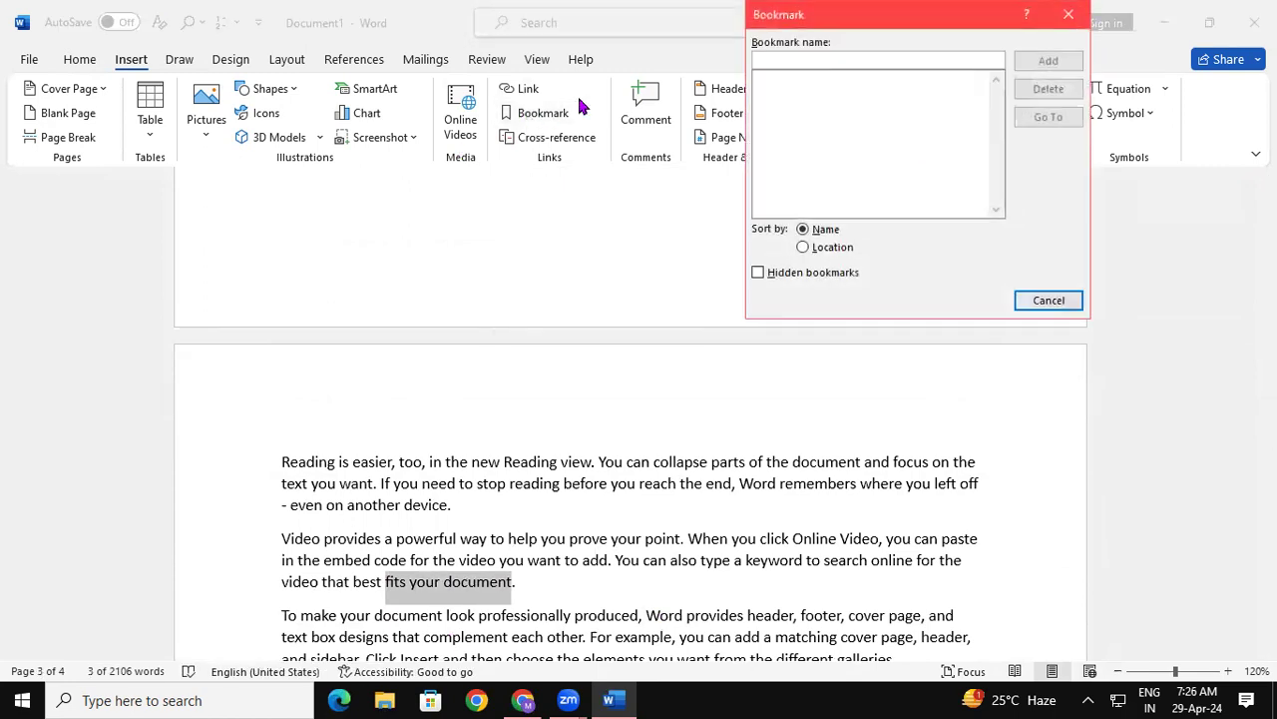
type("GT")
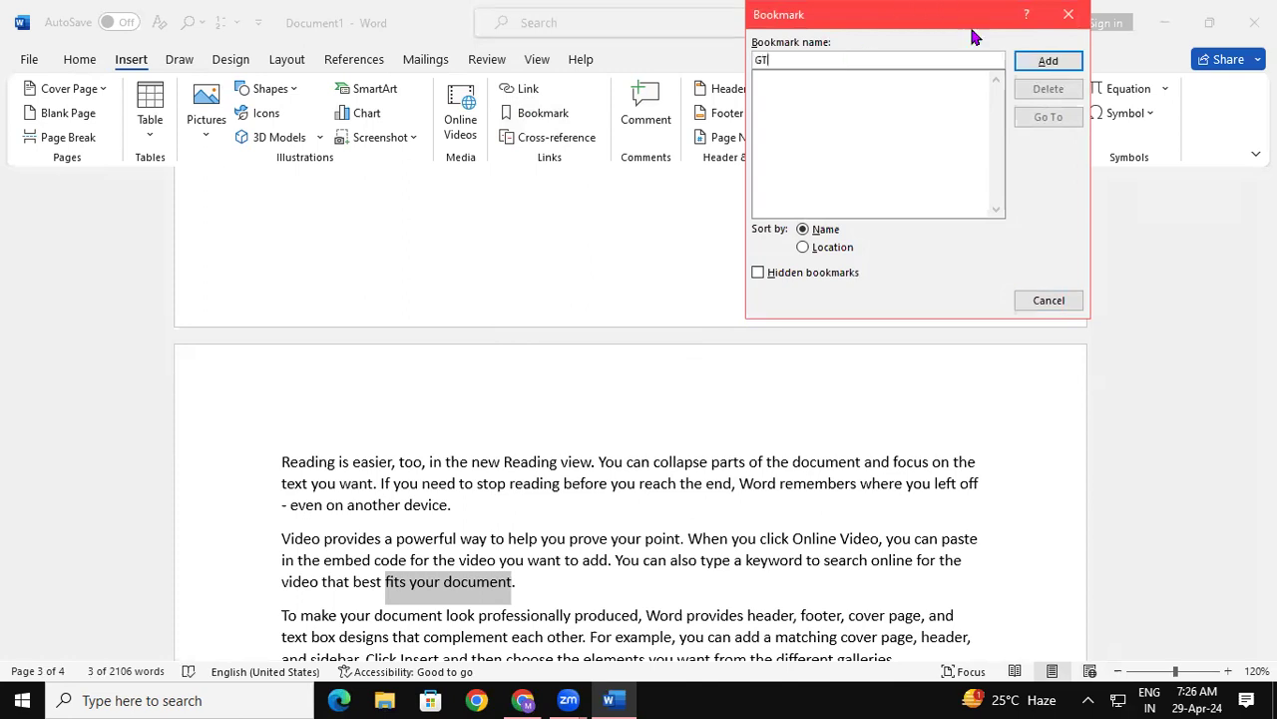
left_click(1048, 61)
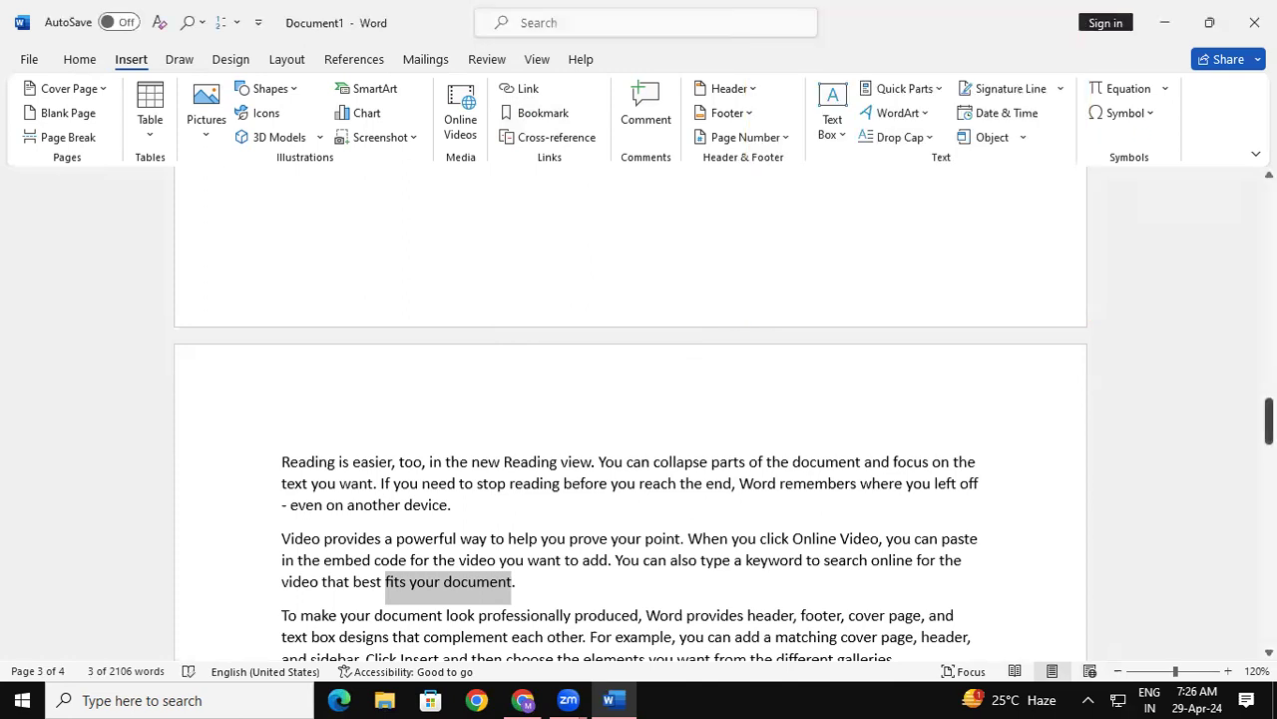
Return to the start of the document, jump to the bookmark GT from the Bookmark dialog, and close the dialog.
left_click(1035, 445)
left_click_drag(1268, 424, 1268, 197)
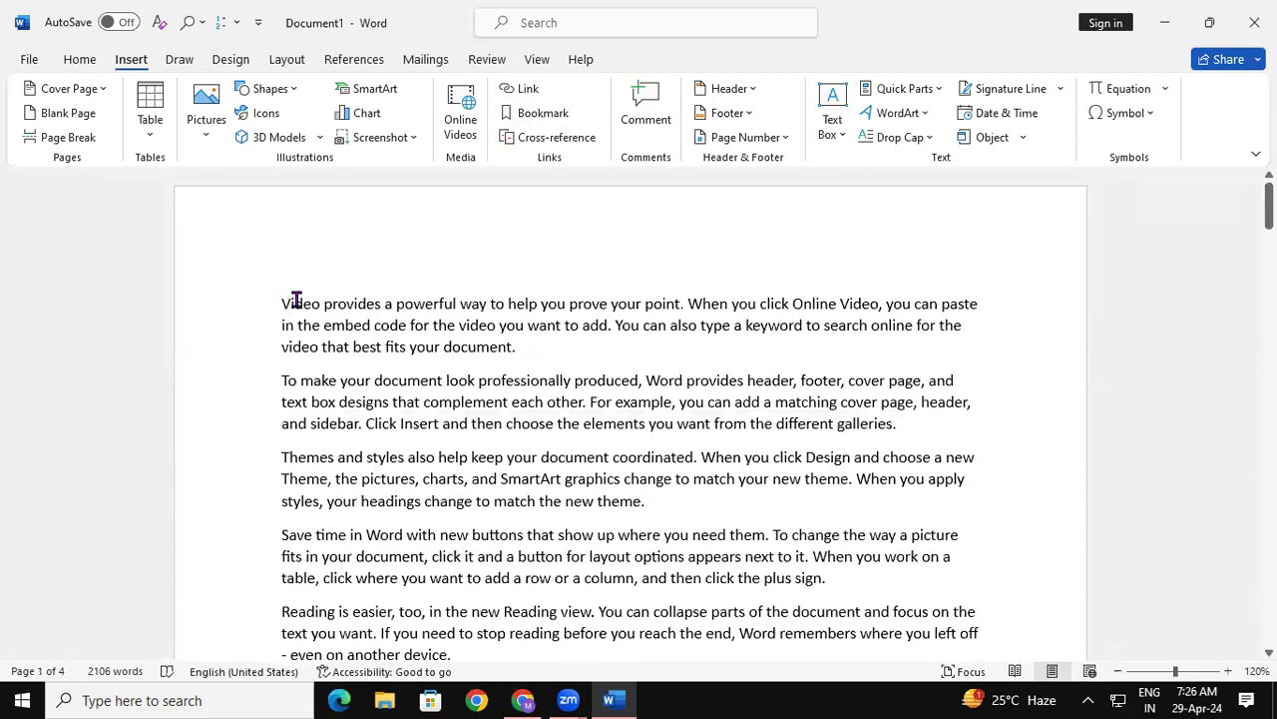
left_click(542, 113)
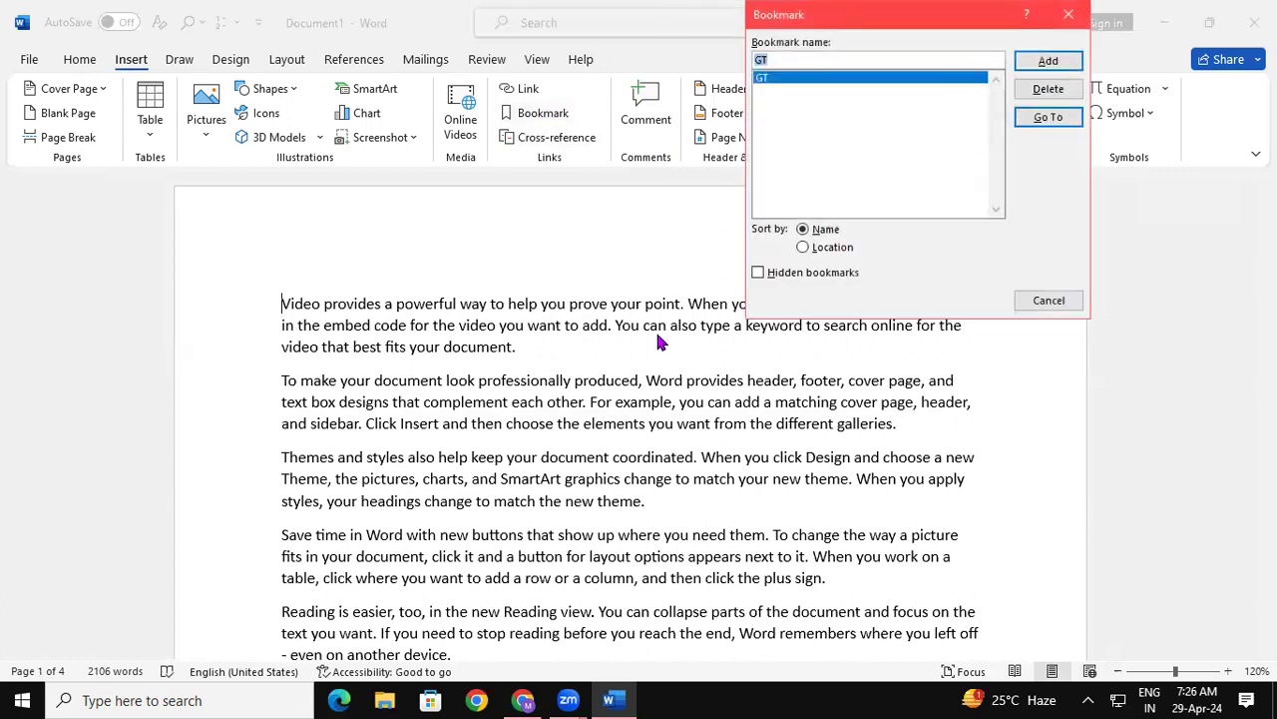
double_click(813, 80)
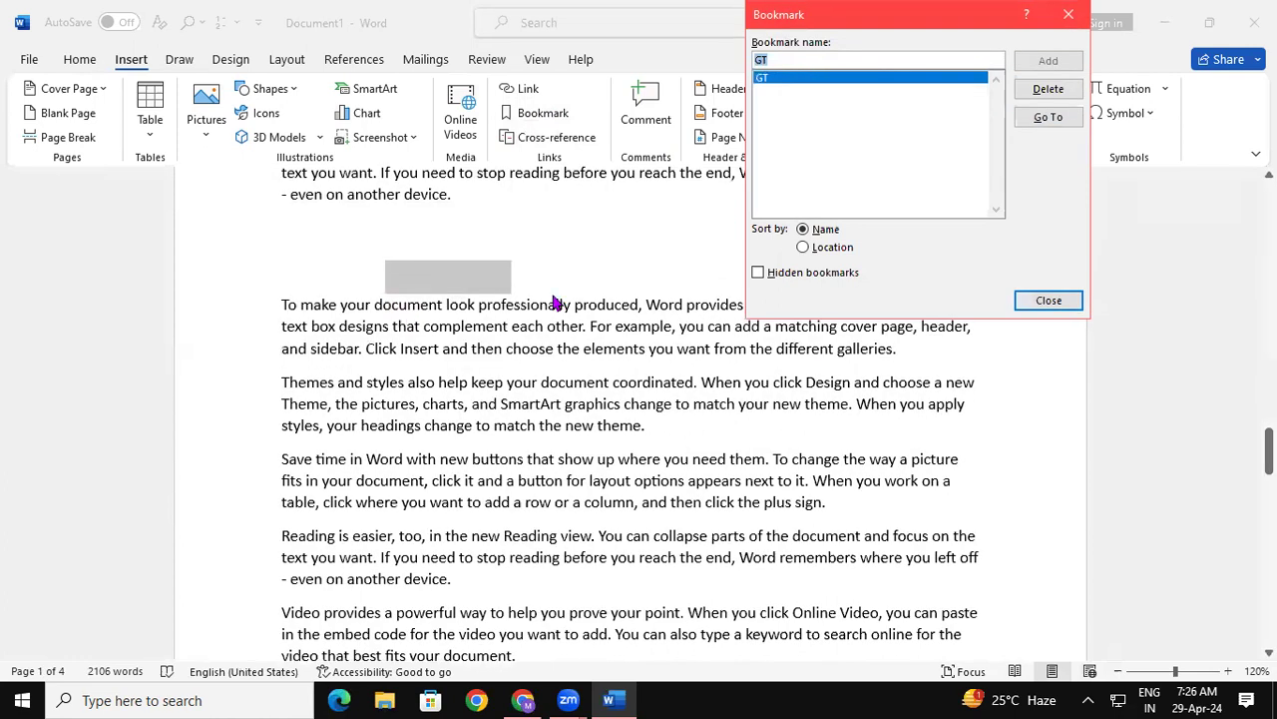
left_click(1033, 299)
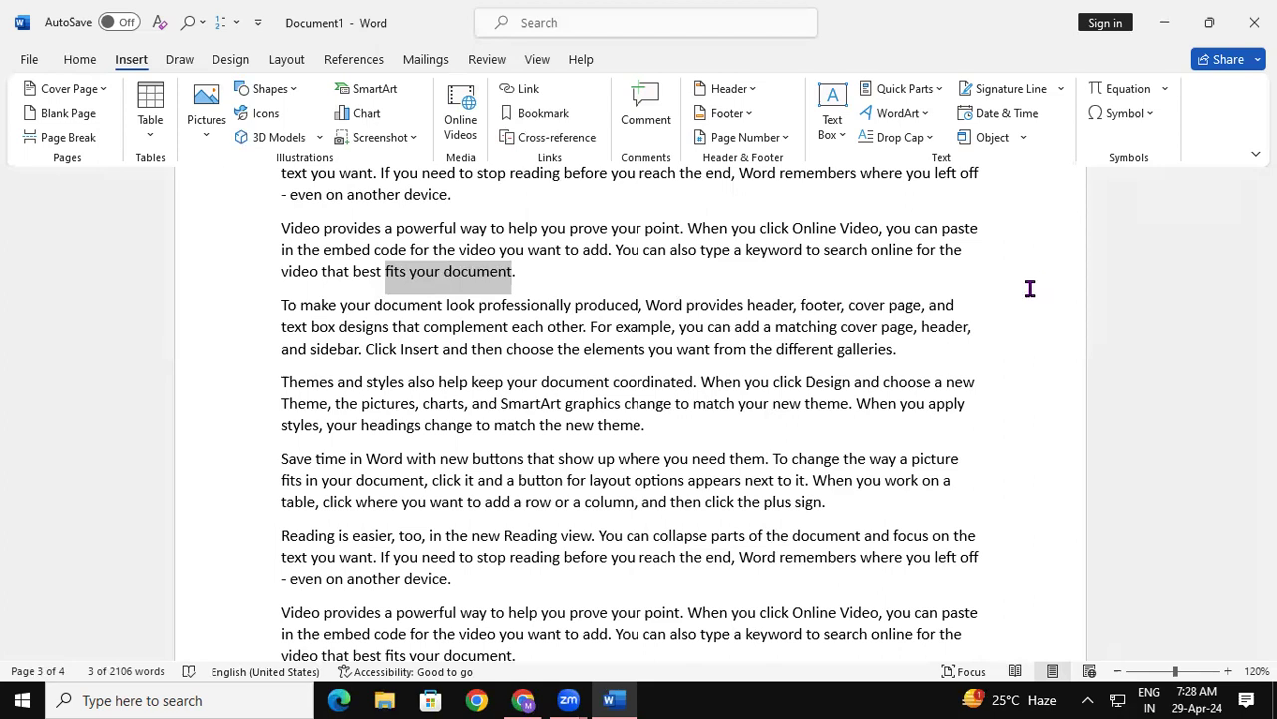
left_click(622, 227)
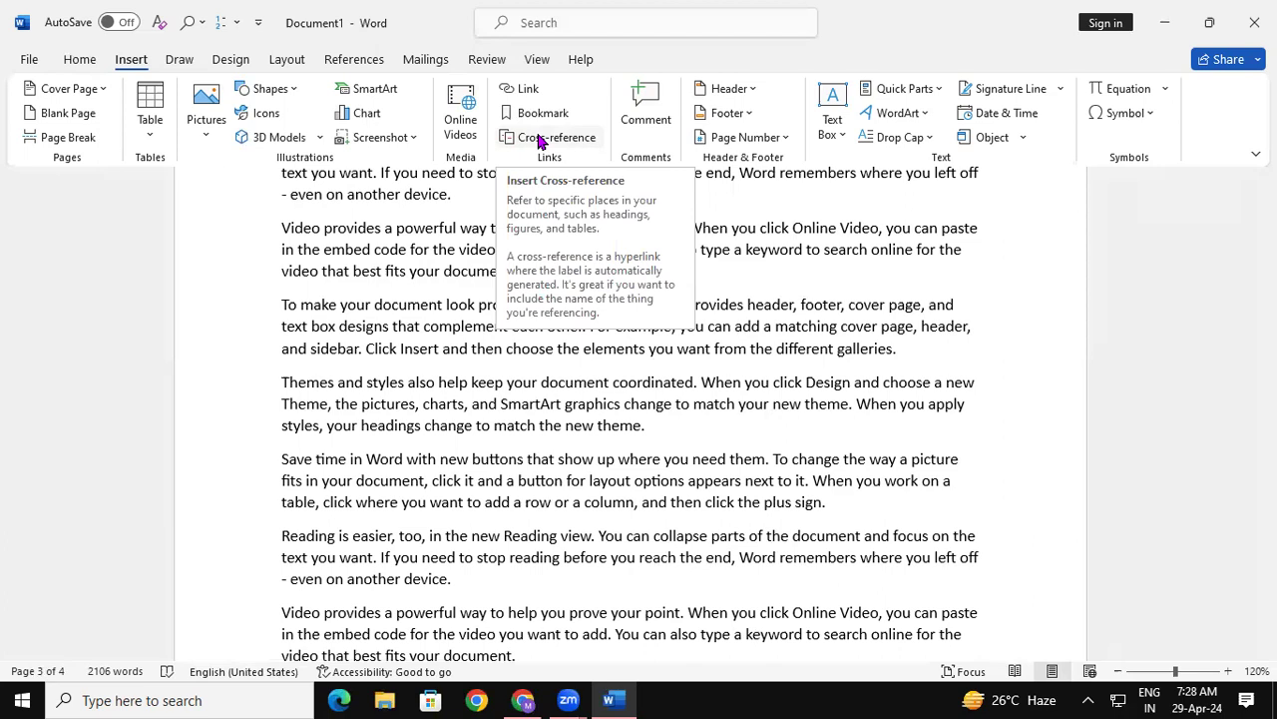
left_click(539, 140)
left_click(539, 138)
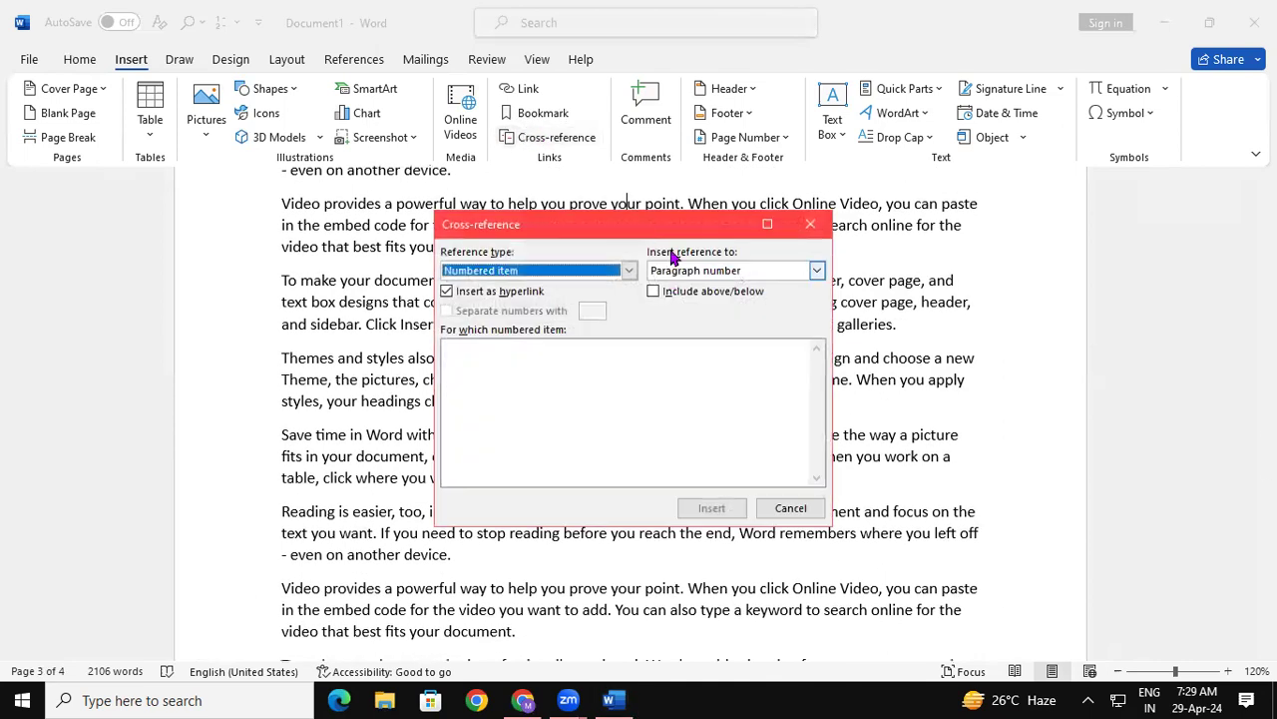
left_click(812, 226)
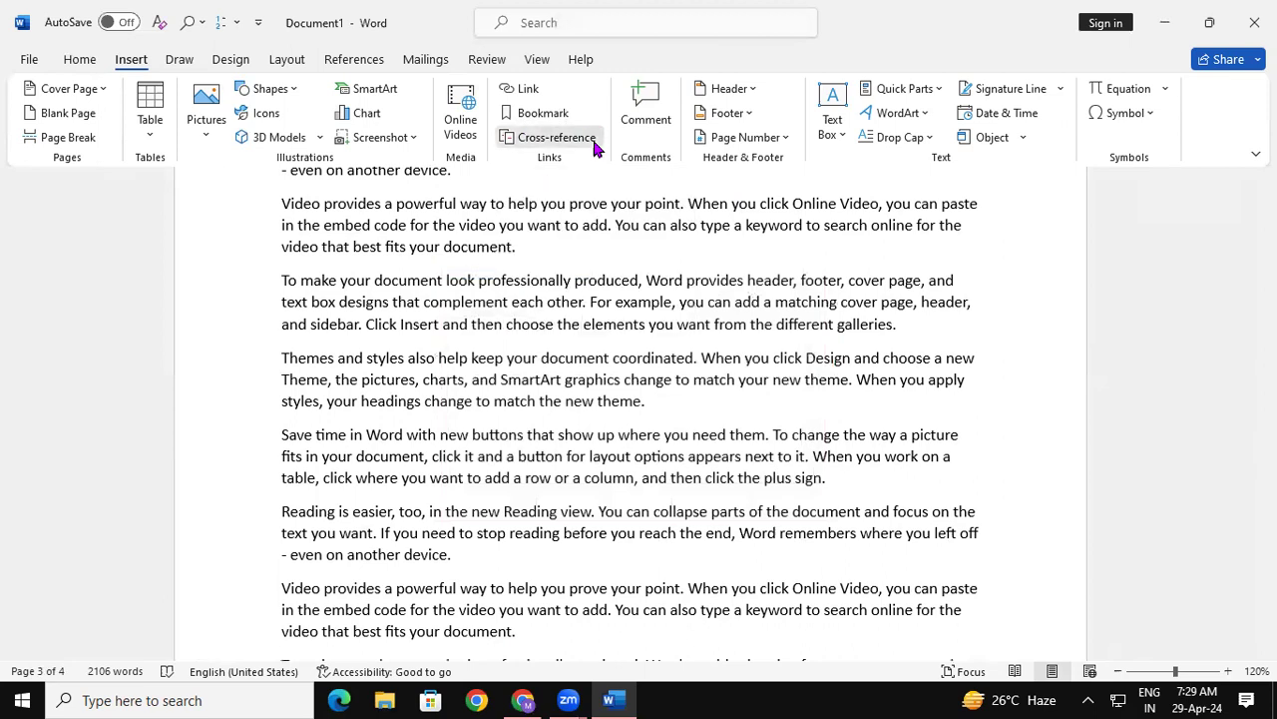
Examine the Cross-reference dialog's options for the Heading and Bookmark reference types.
left_click(555, 137)
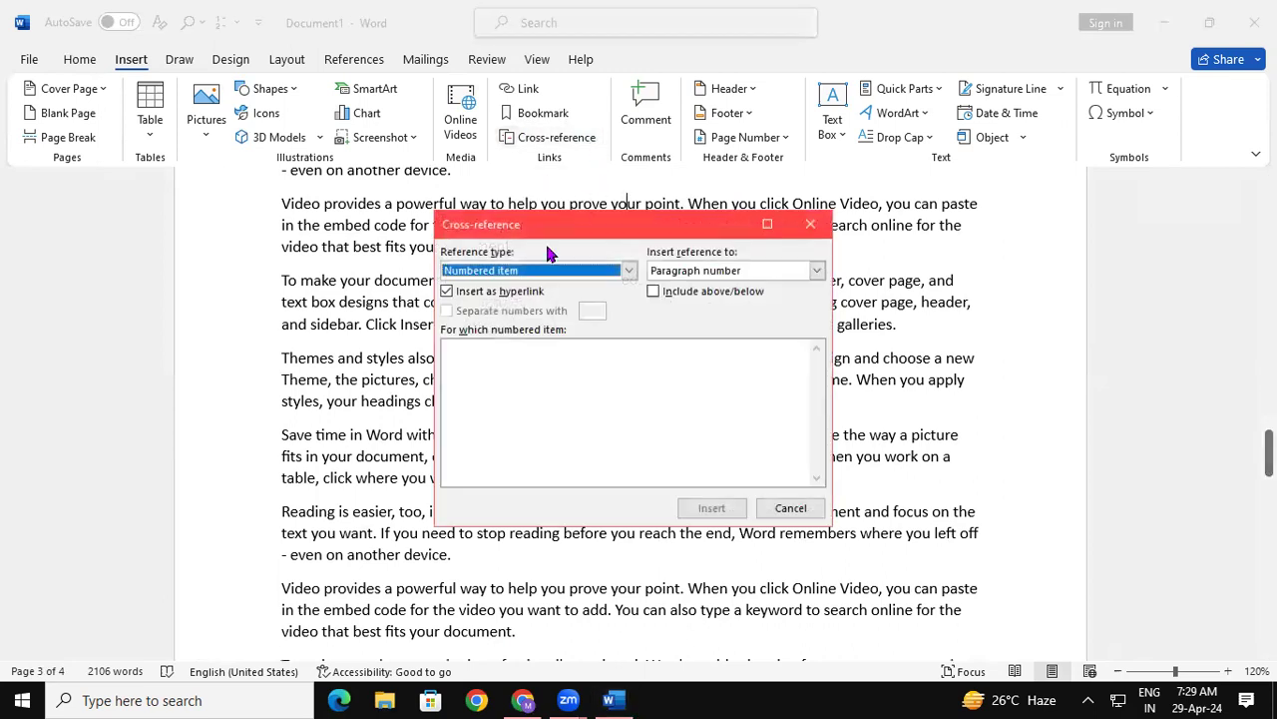
left_click(629, 270)
left_click(637, 237)
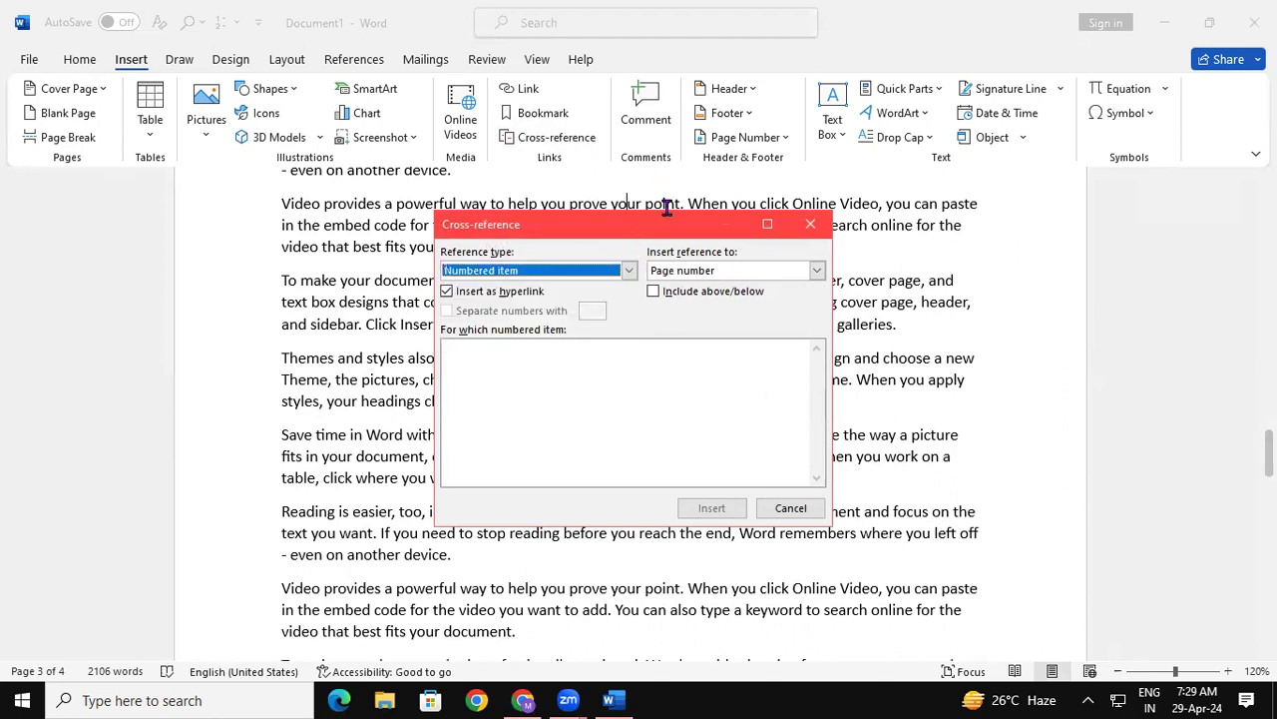
left_click_drag(664, 214, 664, 49)
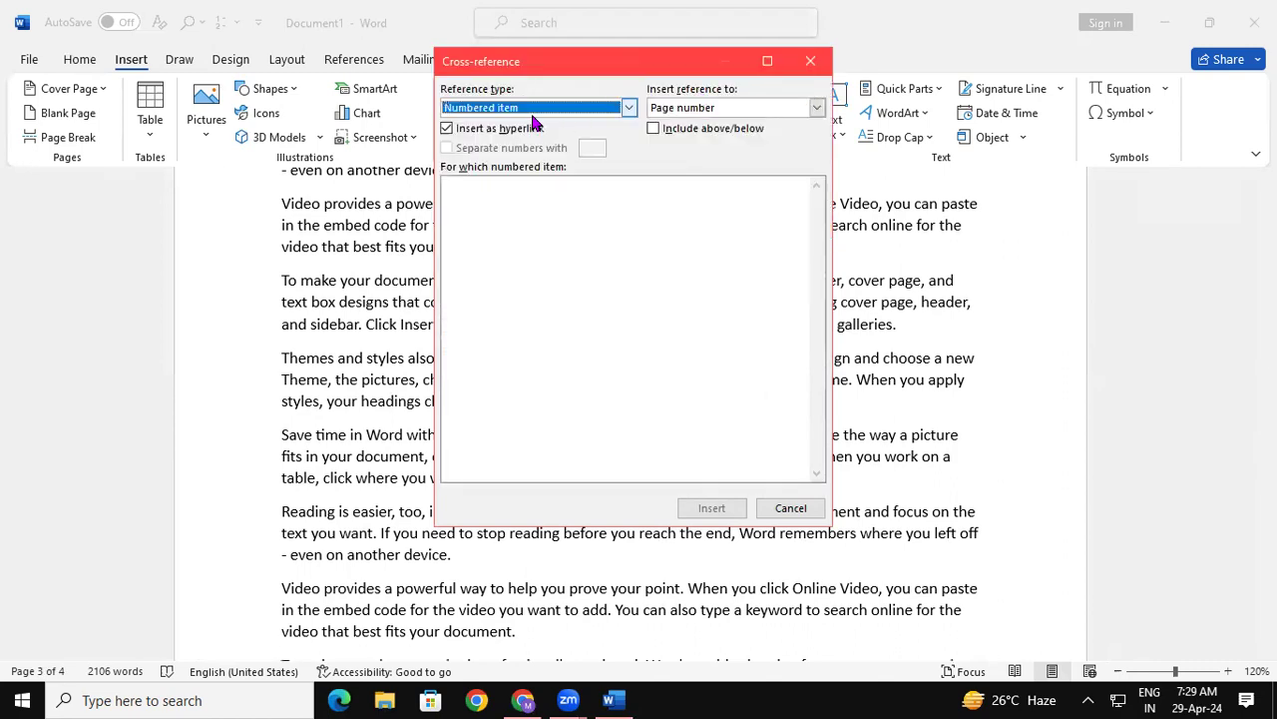
left_click(628, 107)
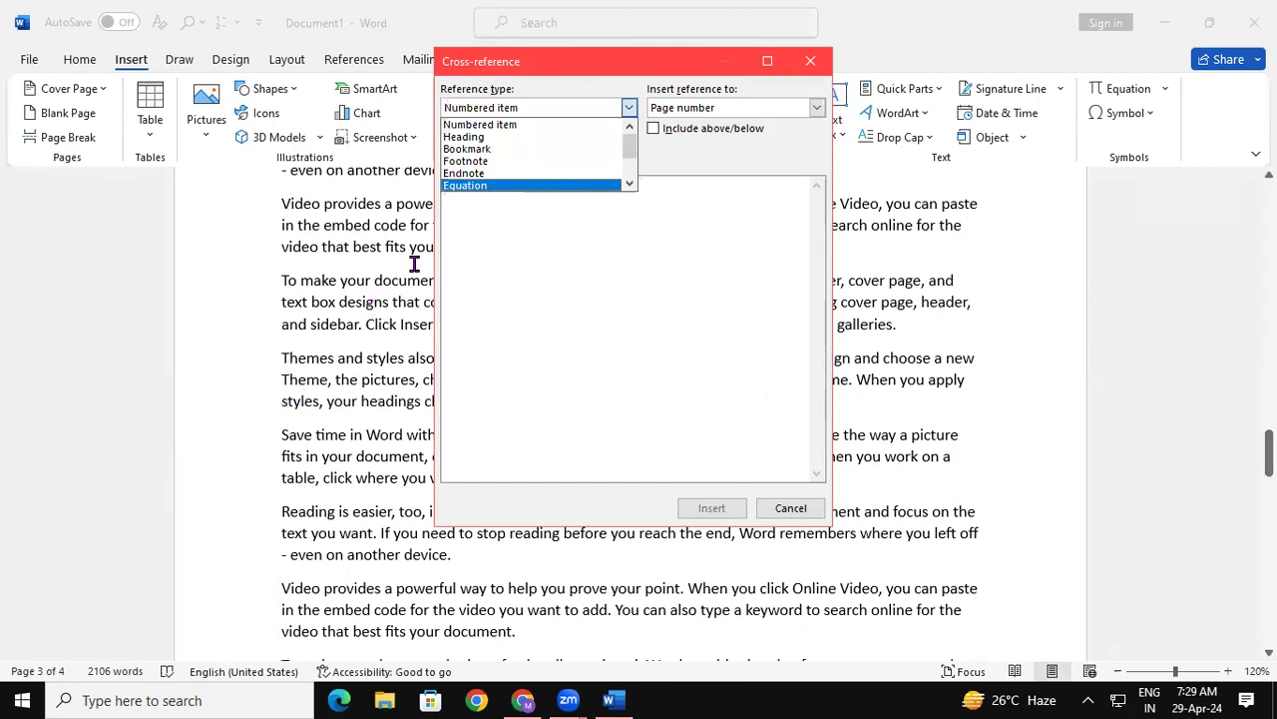
left_click(473, 140)
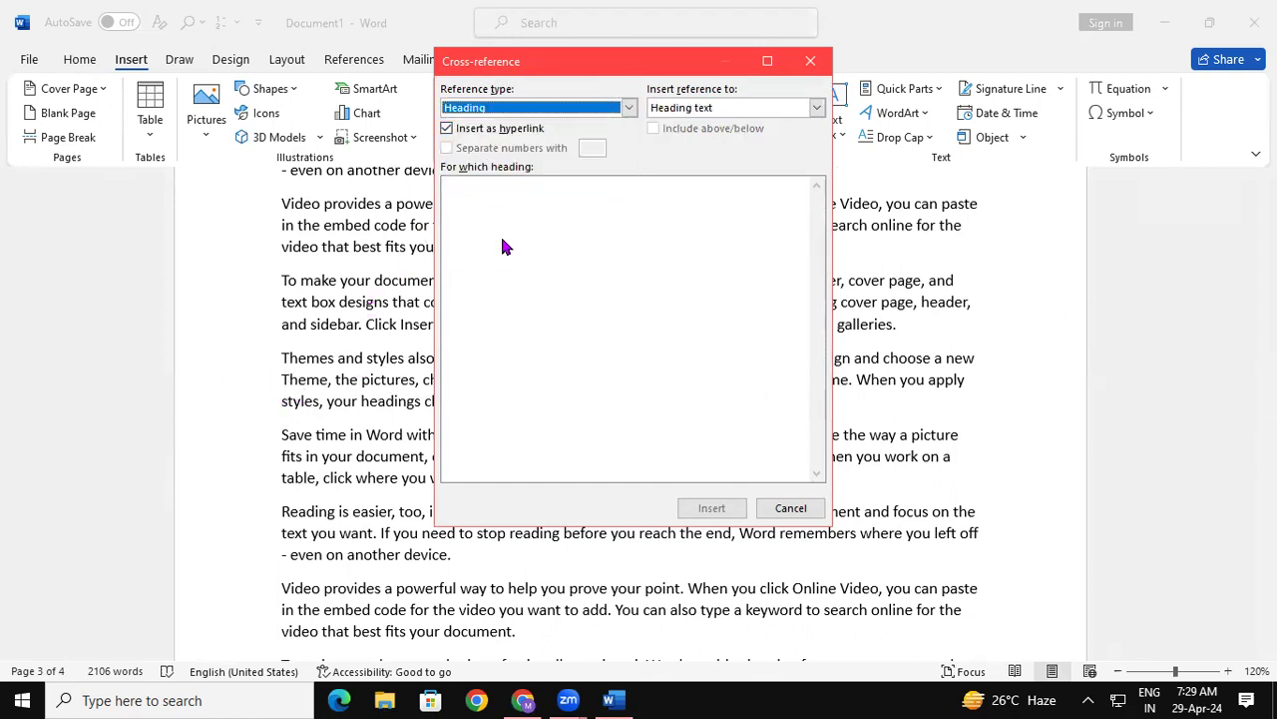
left_click(624, 112)
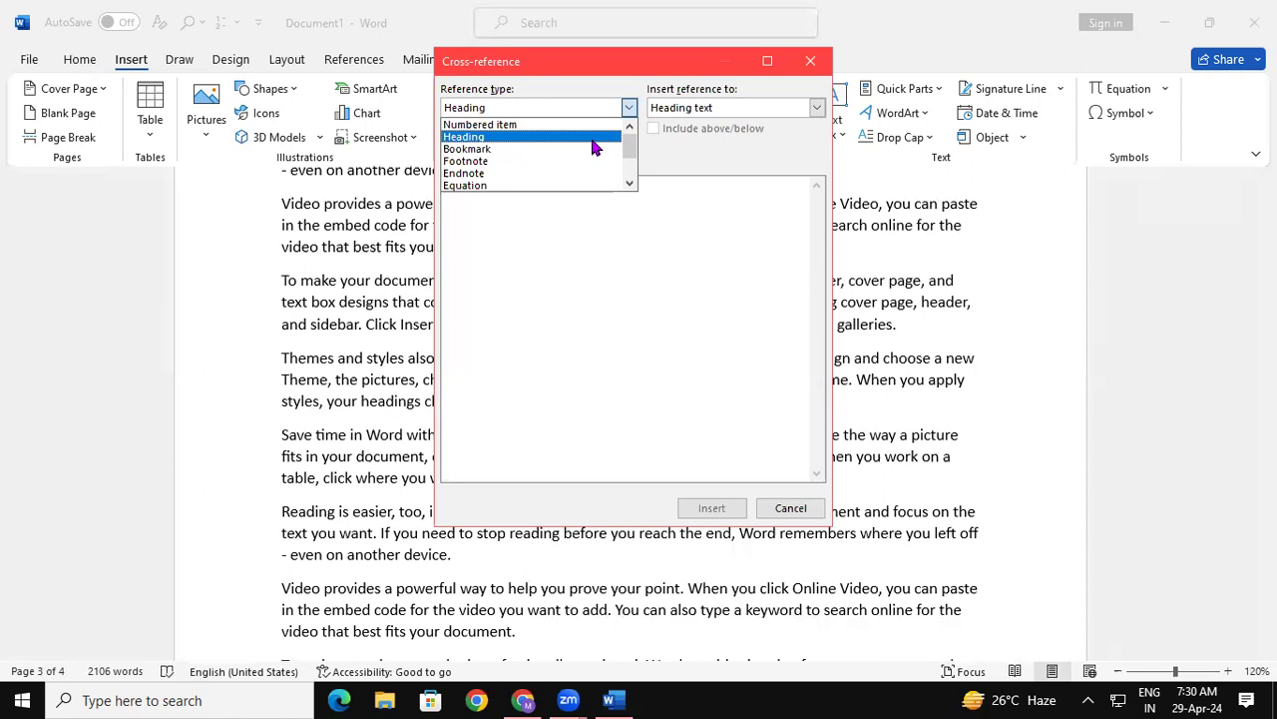
left_click(482, 152)
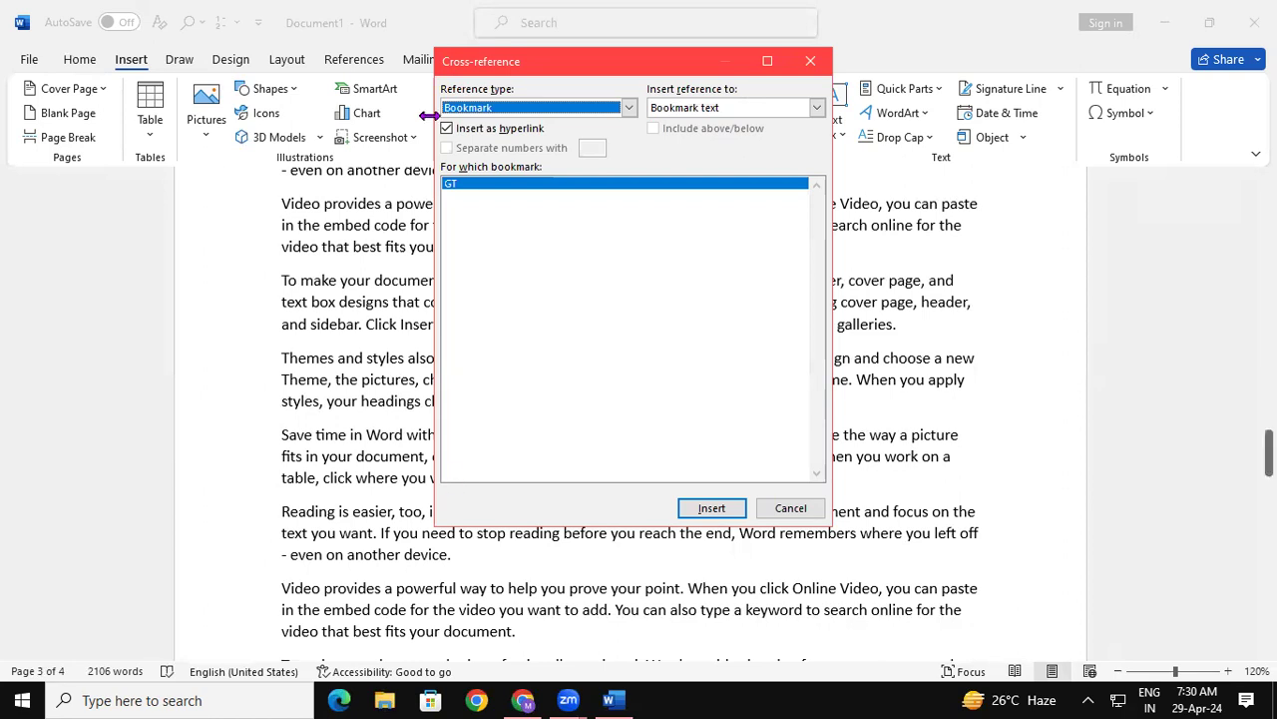
Examine the cross-reference options for the Figure reference type and close the Cross-reference dialog.
left_click(628, 107)
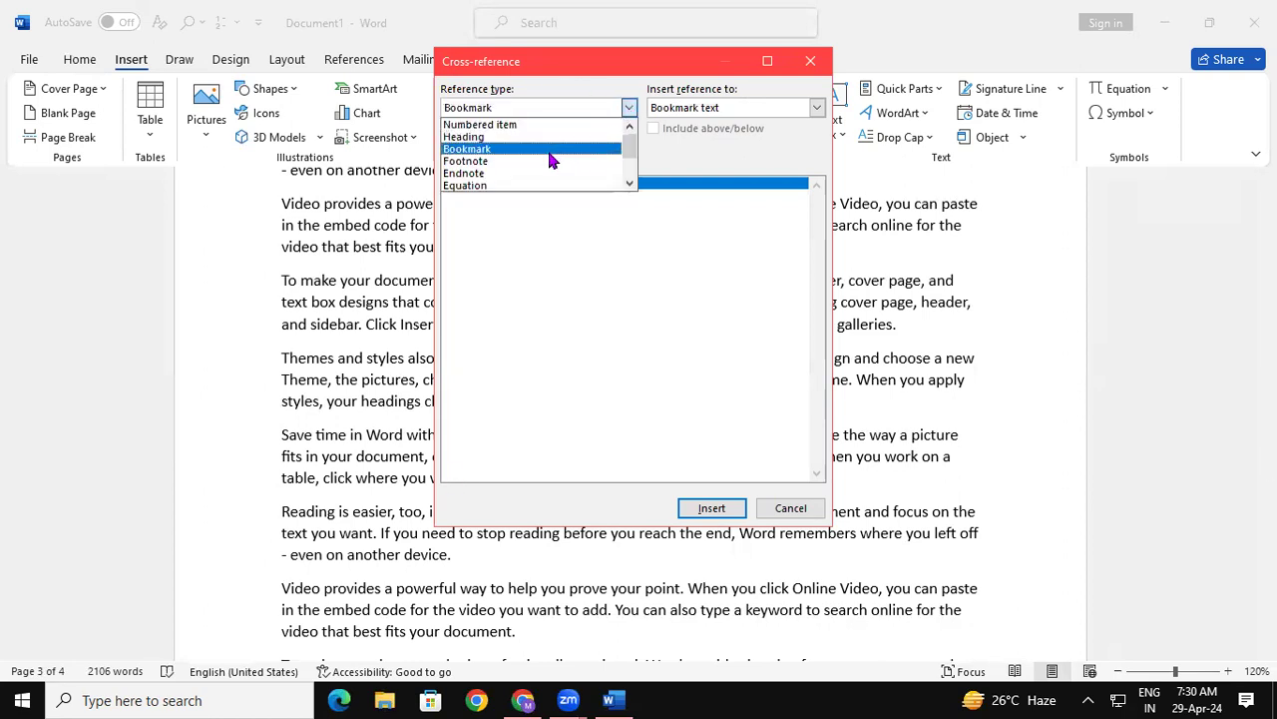
left_click(629, 184)
left_click(629, 184)
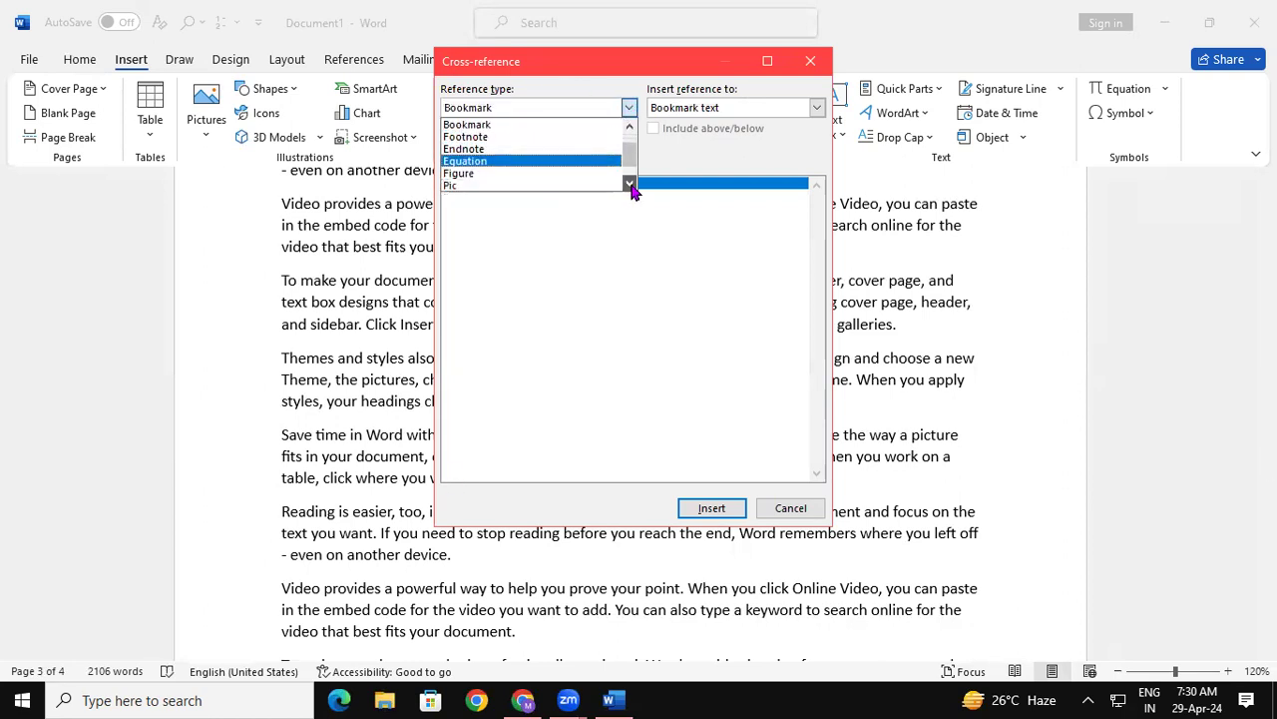
left_click(566, 173)
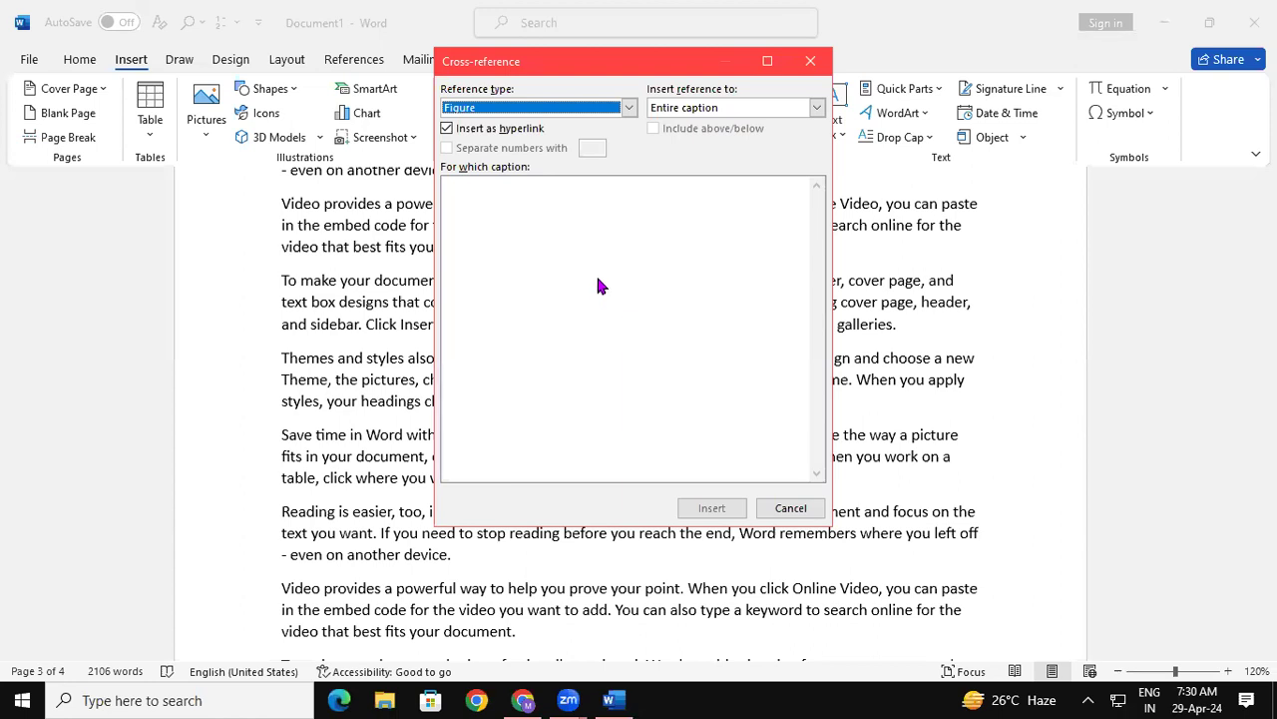
left_click(810, 61)
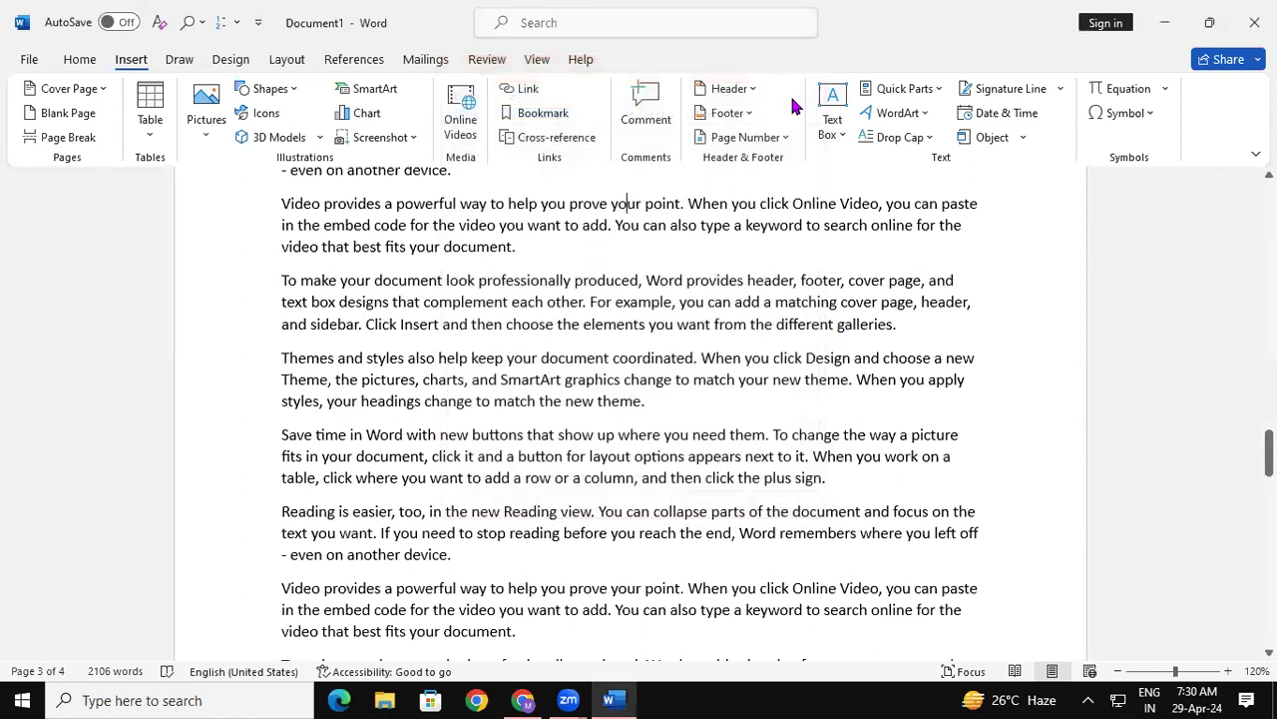
Reopen the Cross-reference dialog and look through the available reference types from Figure back to Numbered item.
left_click(564, 138)
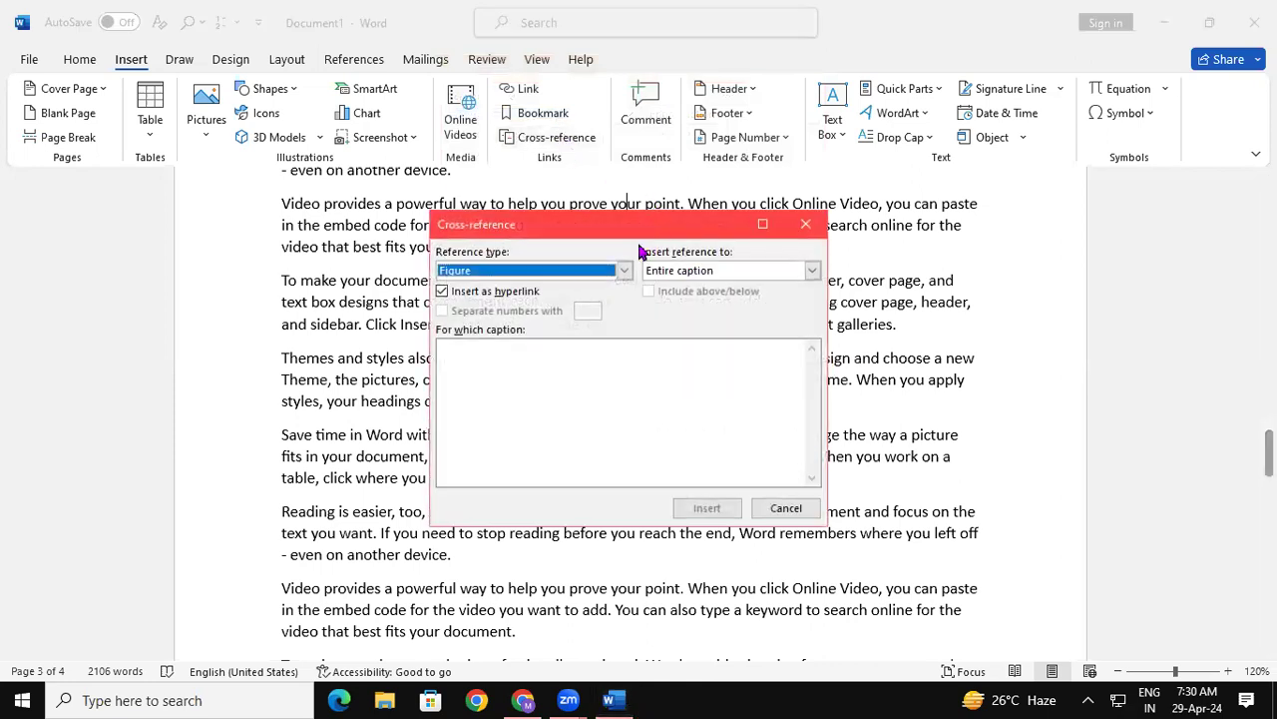
left_click(623, 271)
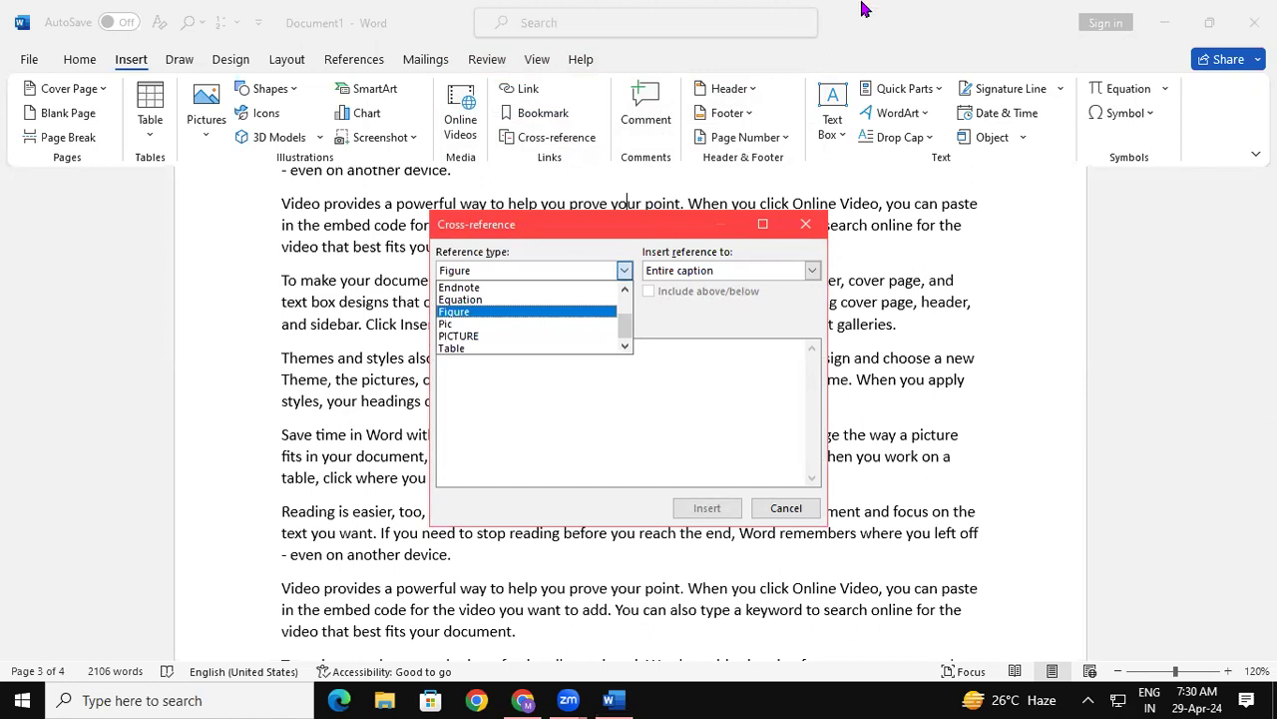
left_click(624, 290)
left_click(624, 290)
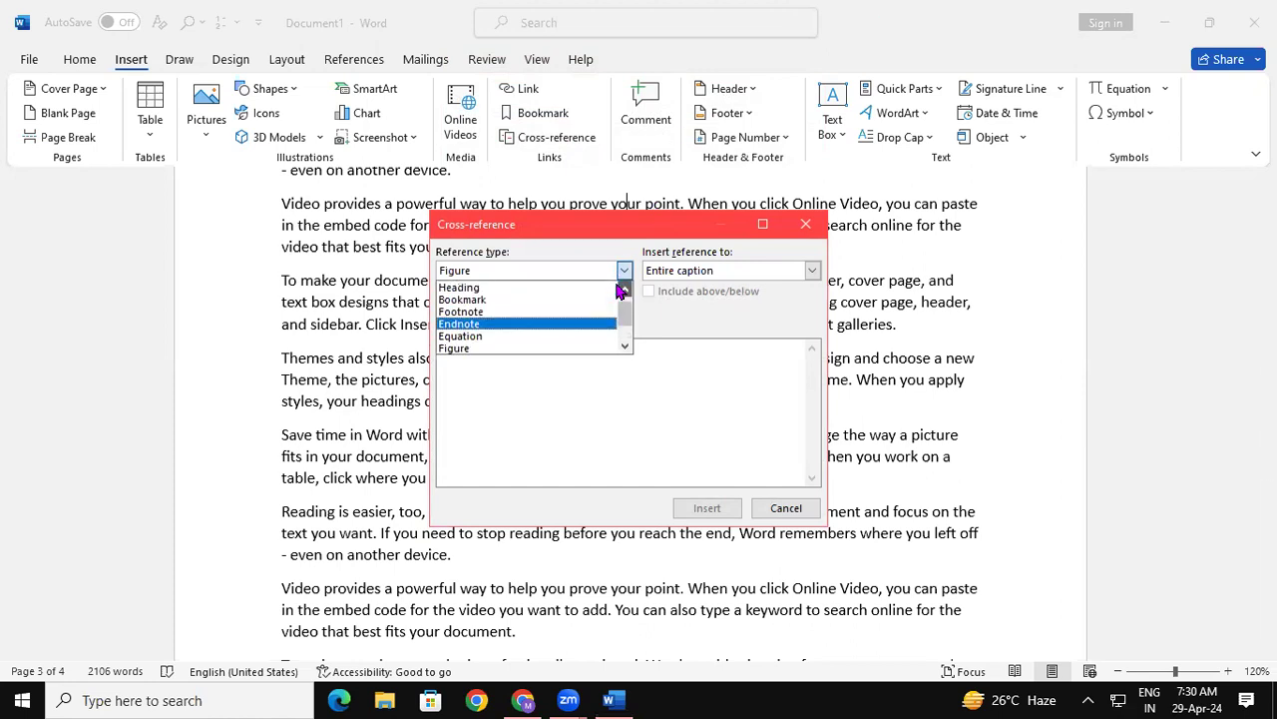
left_click(624, 291)
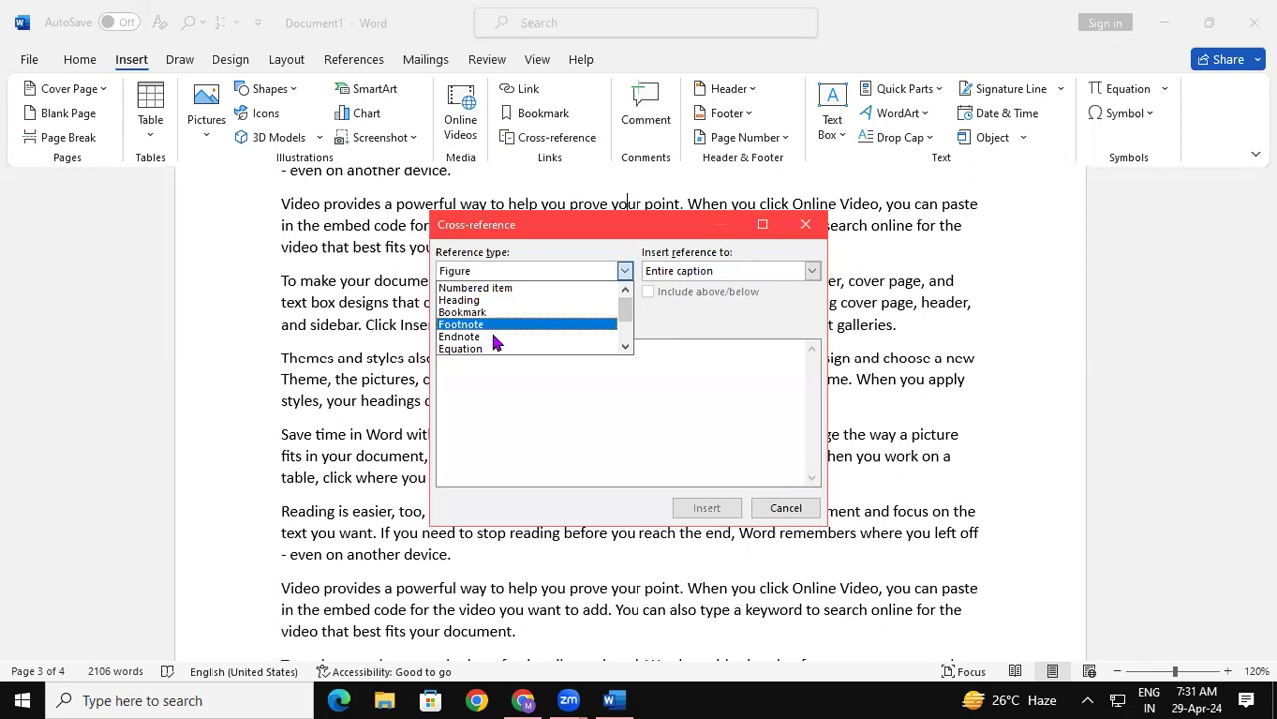
Magnify the screen to 200% with Magnifier and close Magnifier.
key("super+plus")
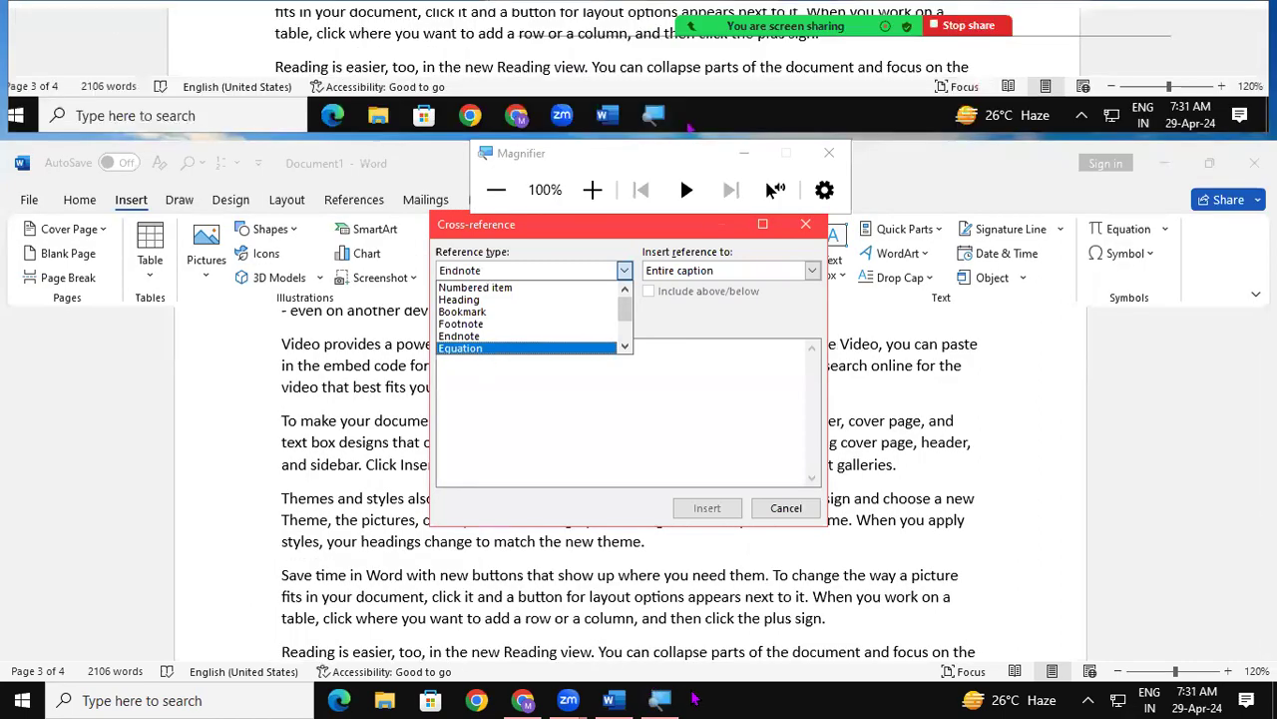
left_click(668, 697)
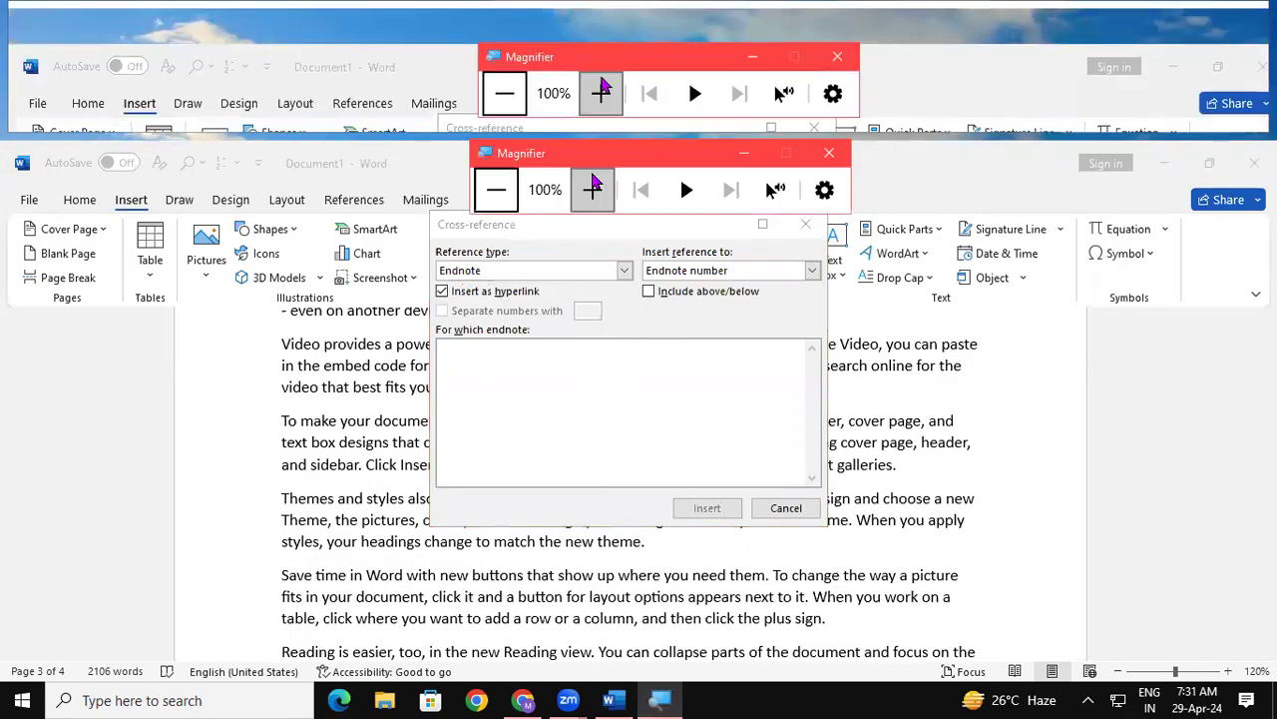
left_click(591, 190)
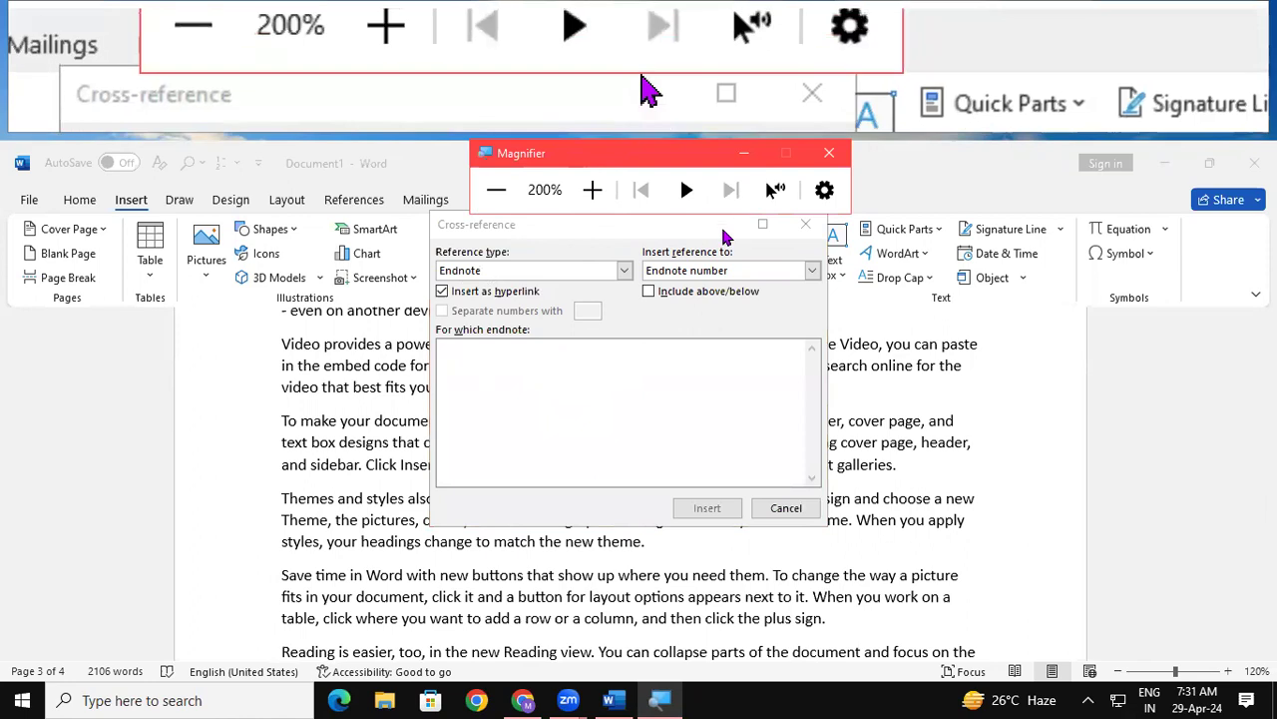
mouse_move(661, 699)
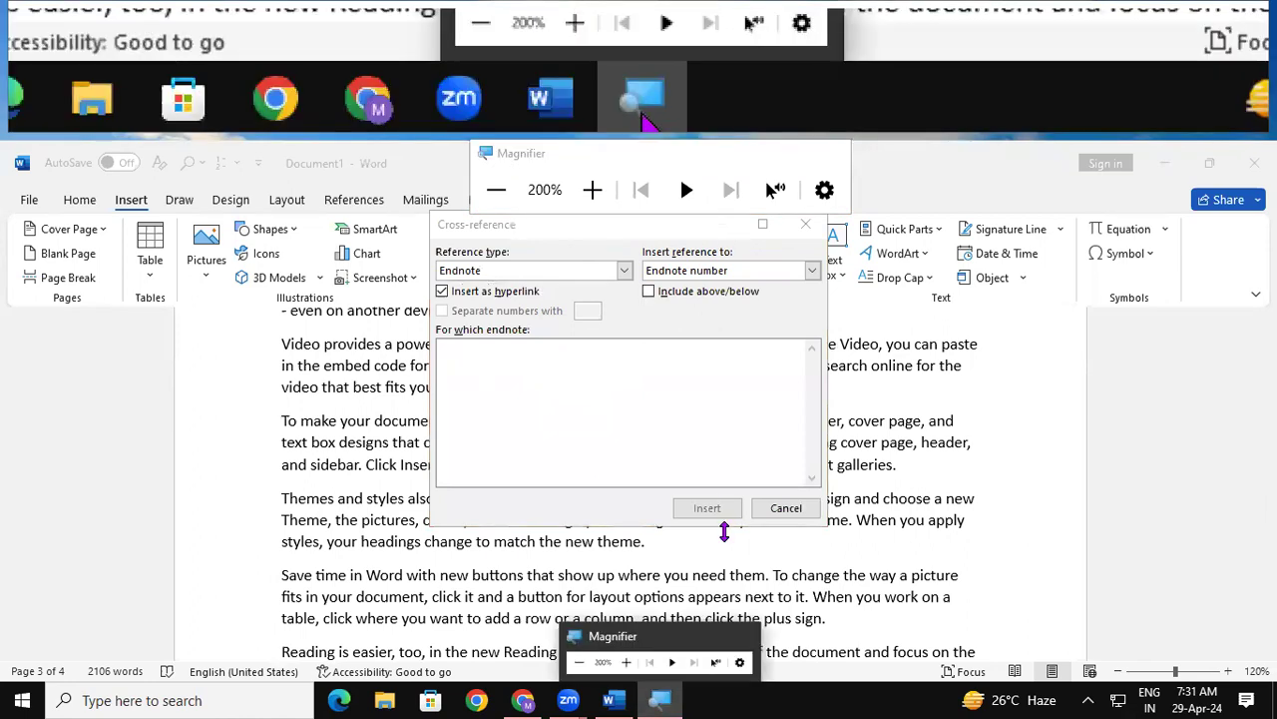
left_click(828, 159)
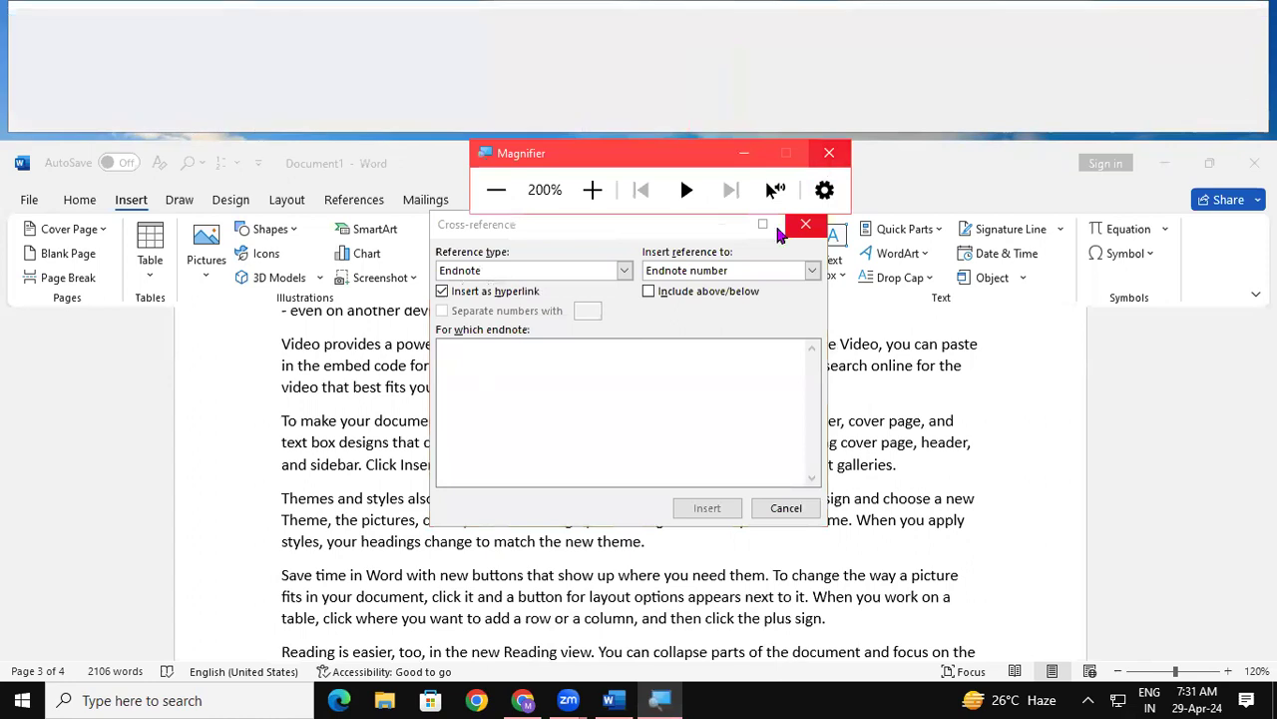
Look through the reference types down to Pic and close the Cross-reference dialog.
left_click(625, 272)
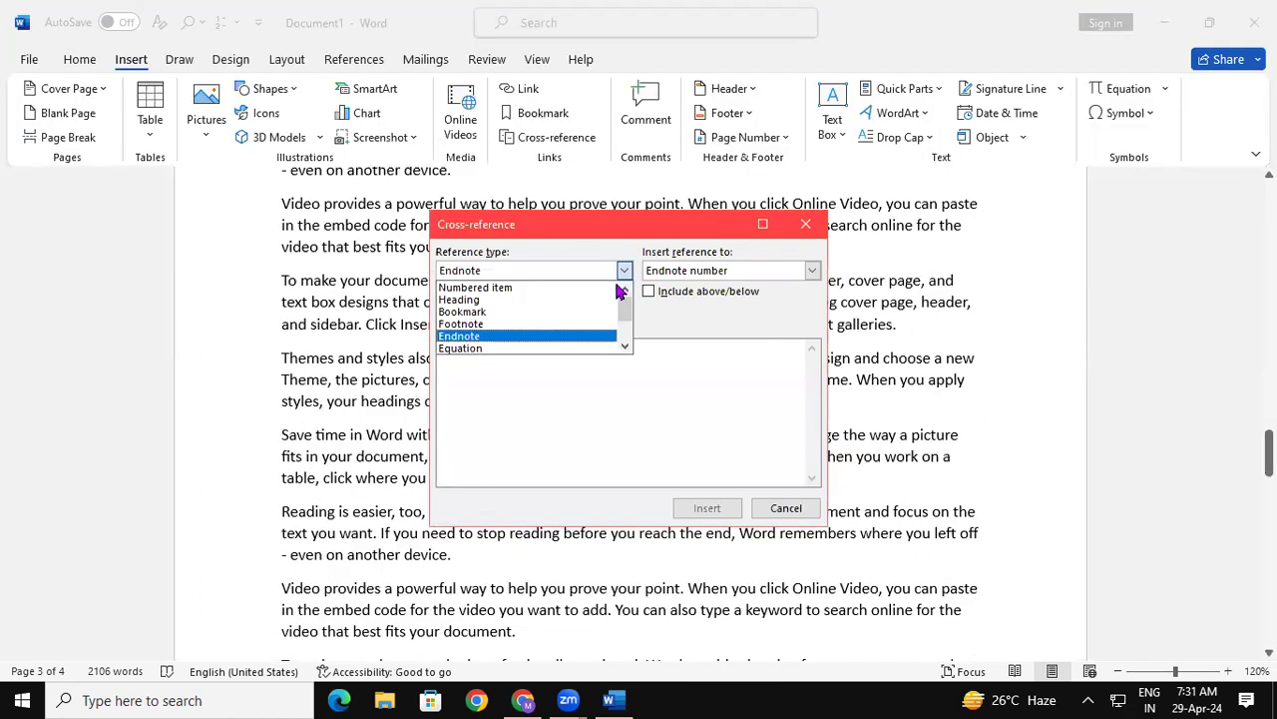
left_click(626, 349)
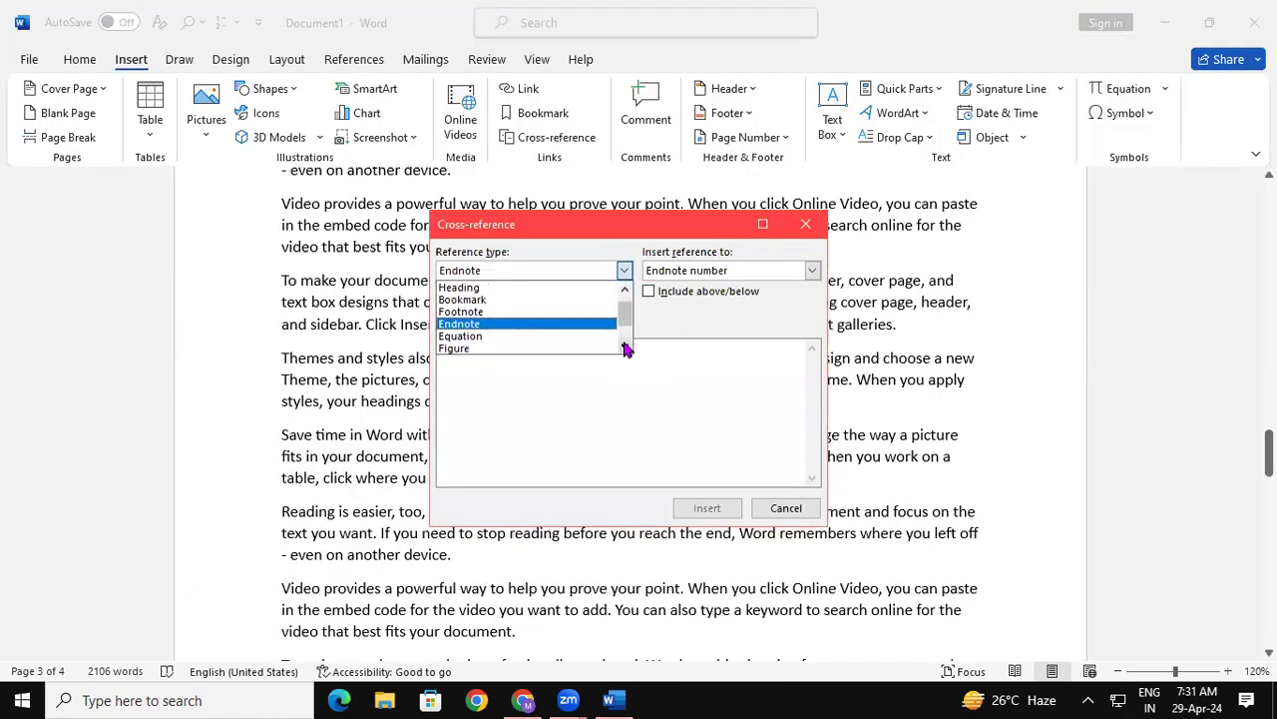
left_click(625, 348)
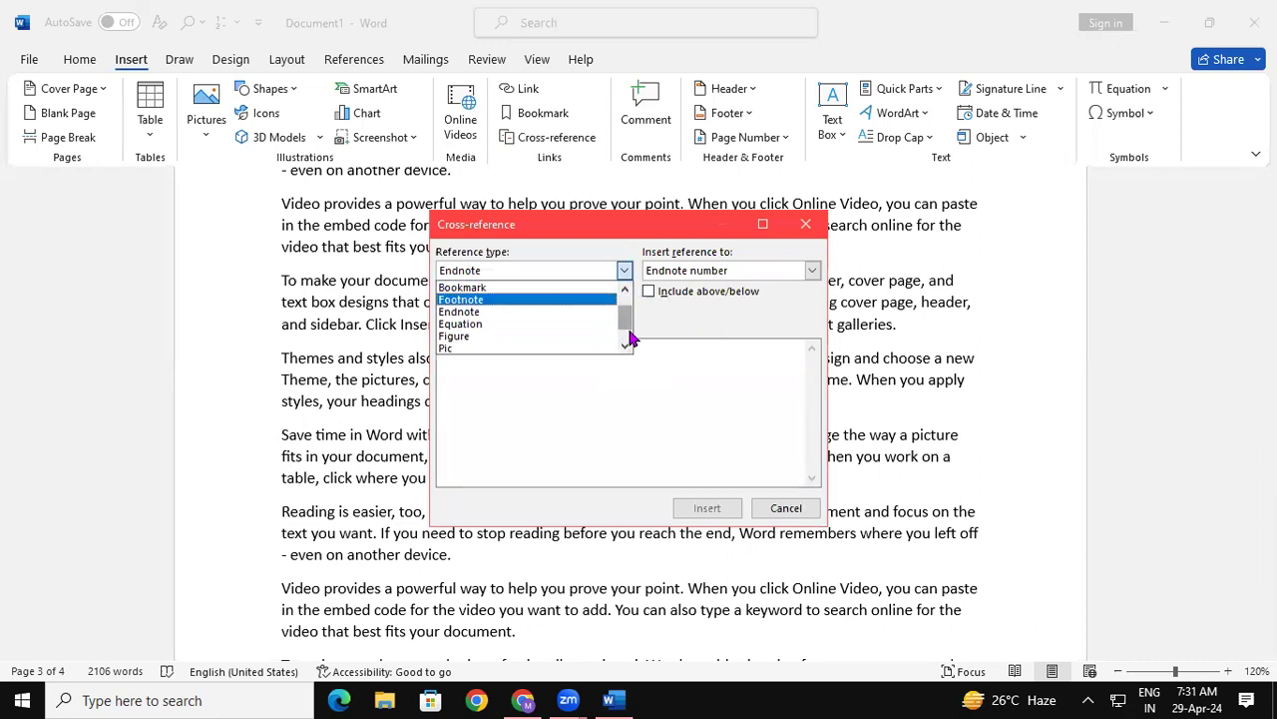
left_click(808, 228)
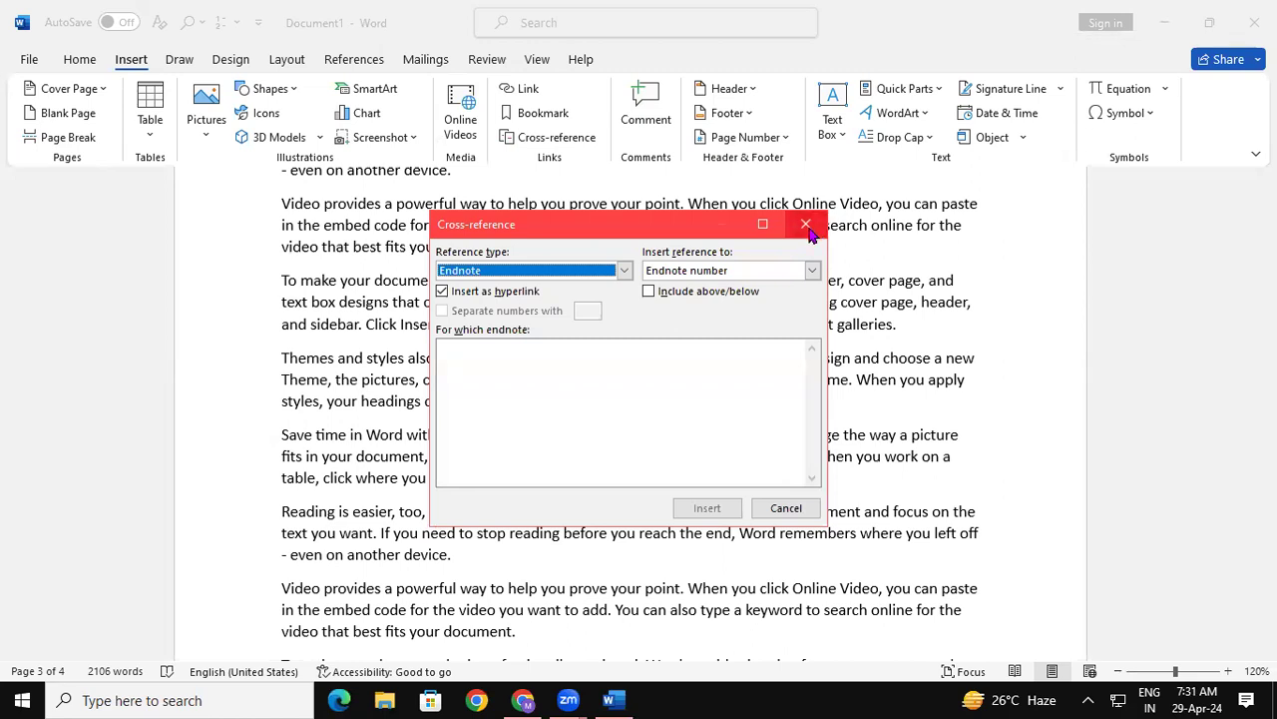
left_click(806, 225)
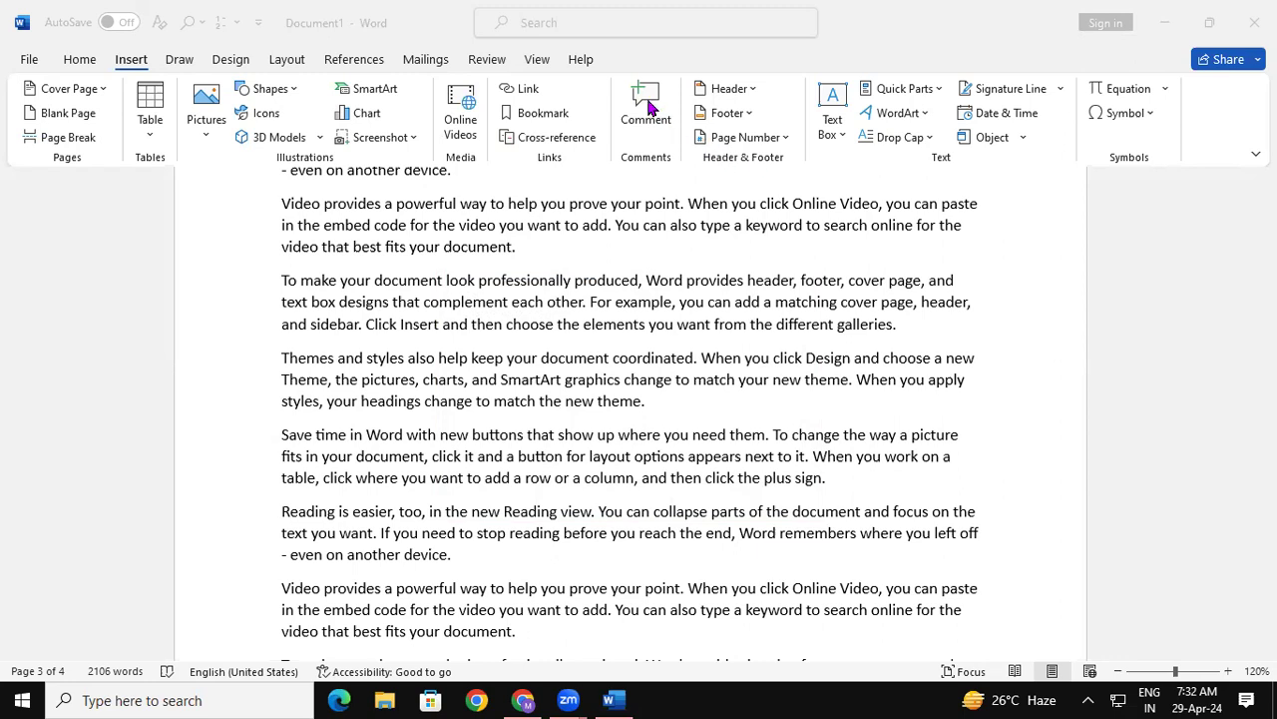
Attach a comment reading "rtfghd" to the words "fits your document." in the first full video paragraph in view on page 3.
left_click(641, 282)
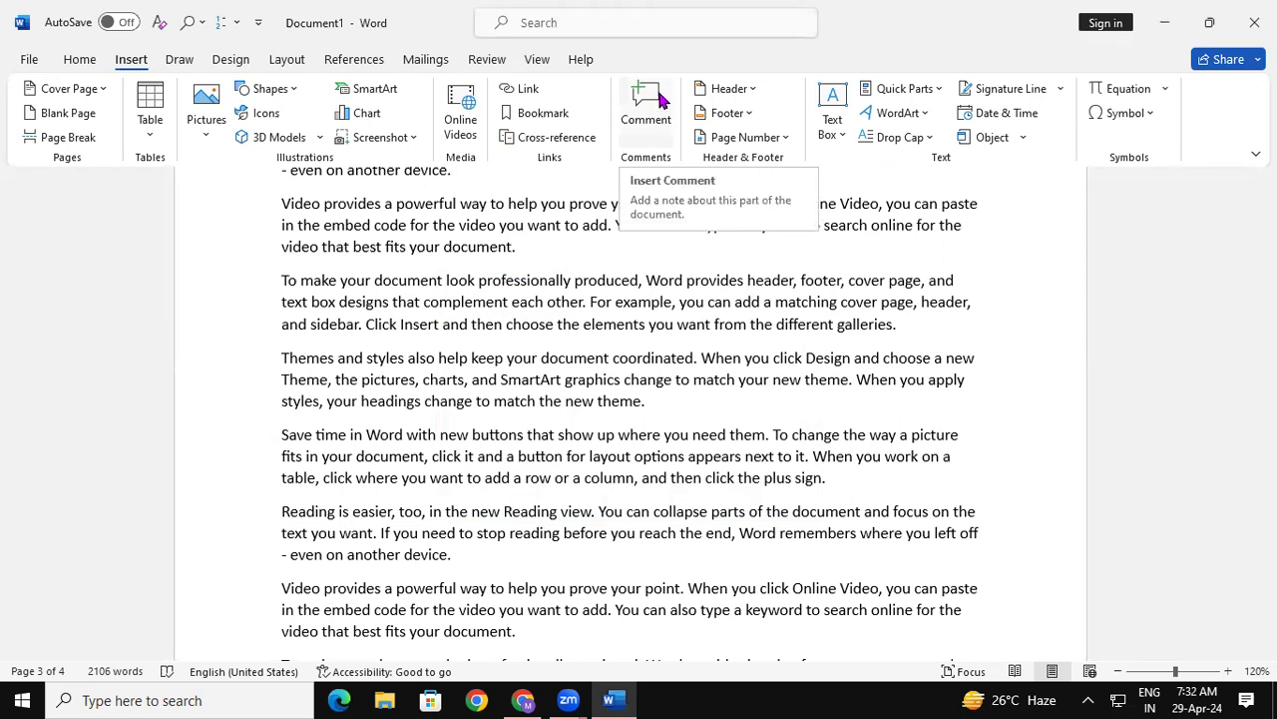
left_click_drag(388, 247, 542, 254)
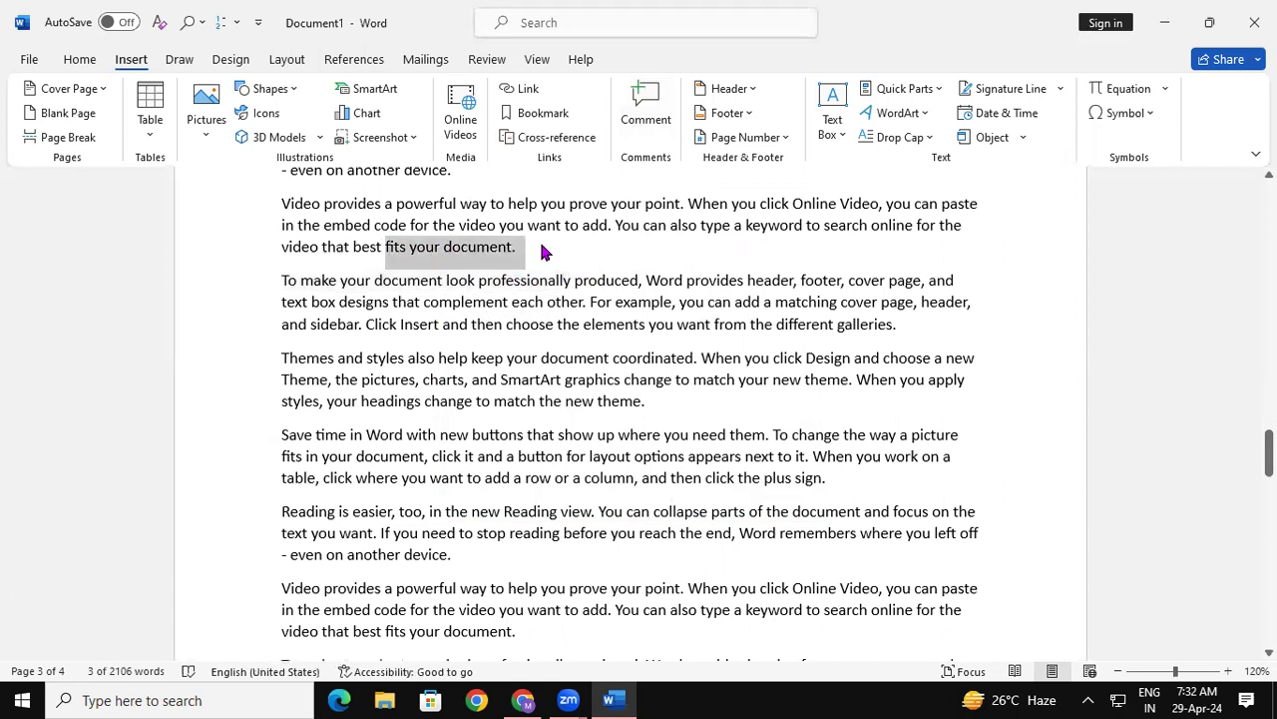
key("ctrl+alt+c")
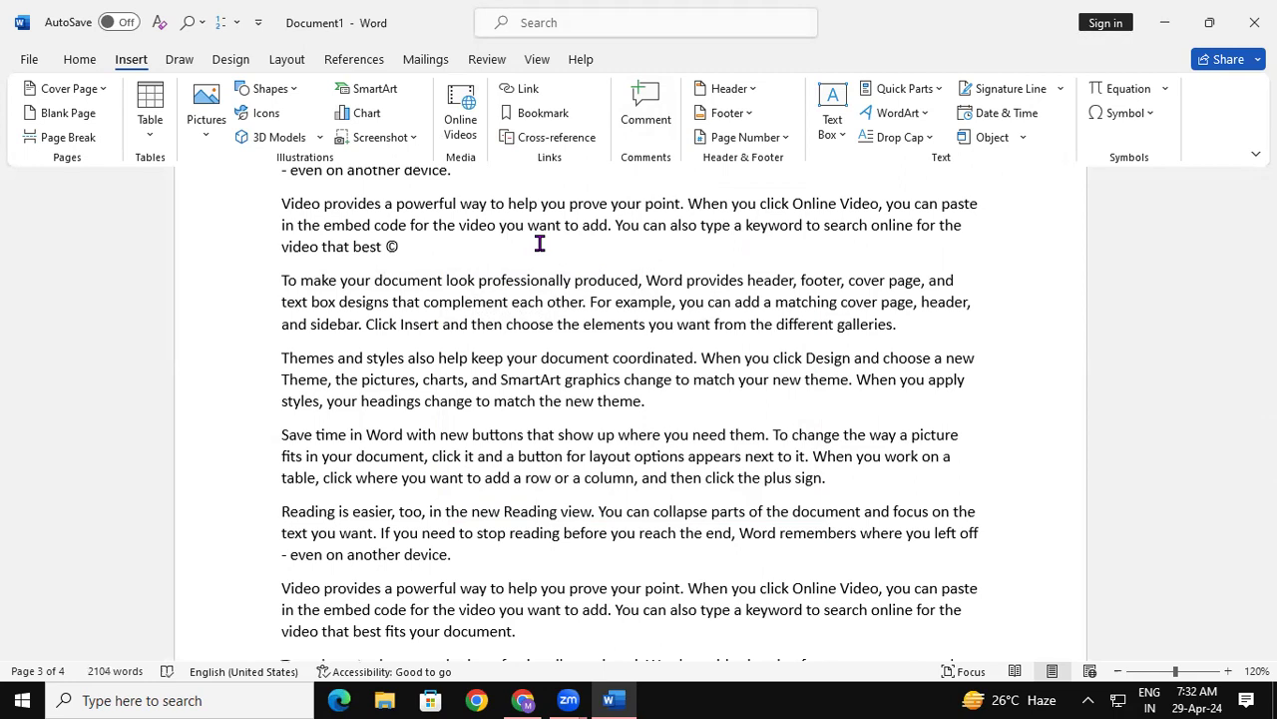
key("ctrl+z")
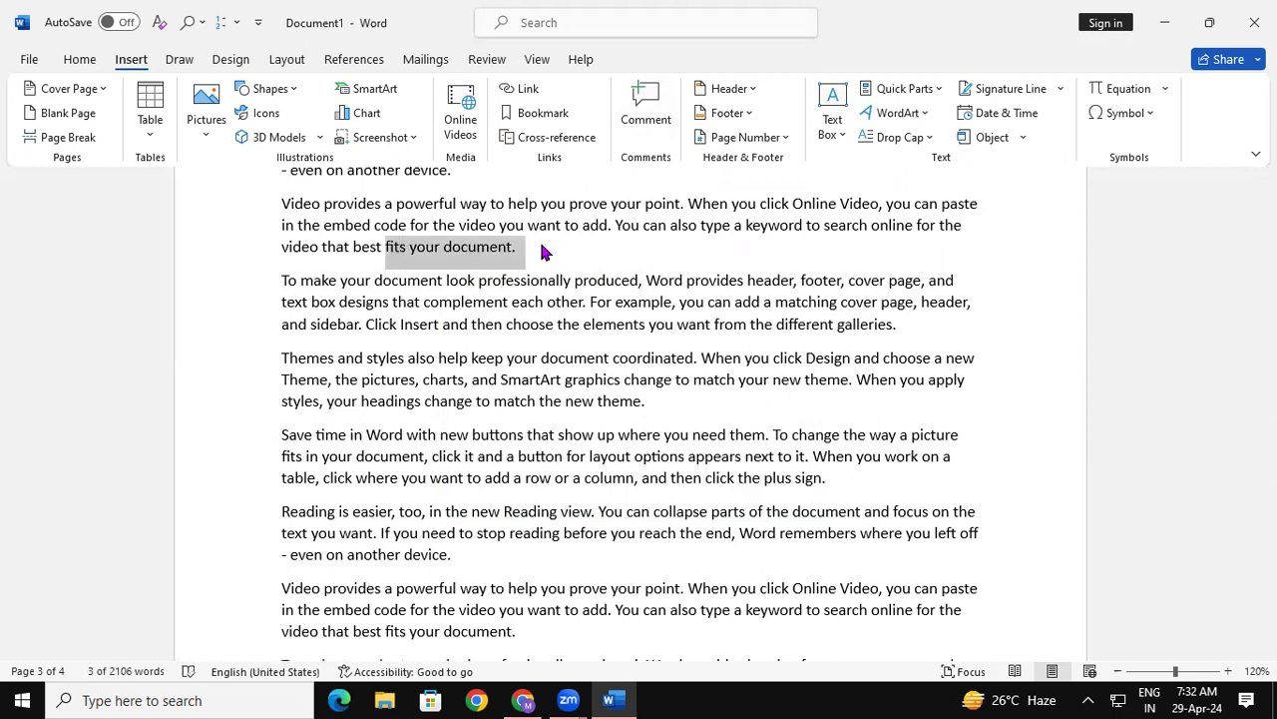
key("ctrl+alt+m")
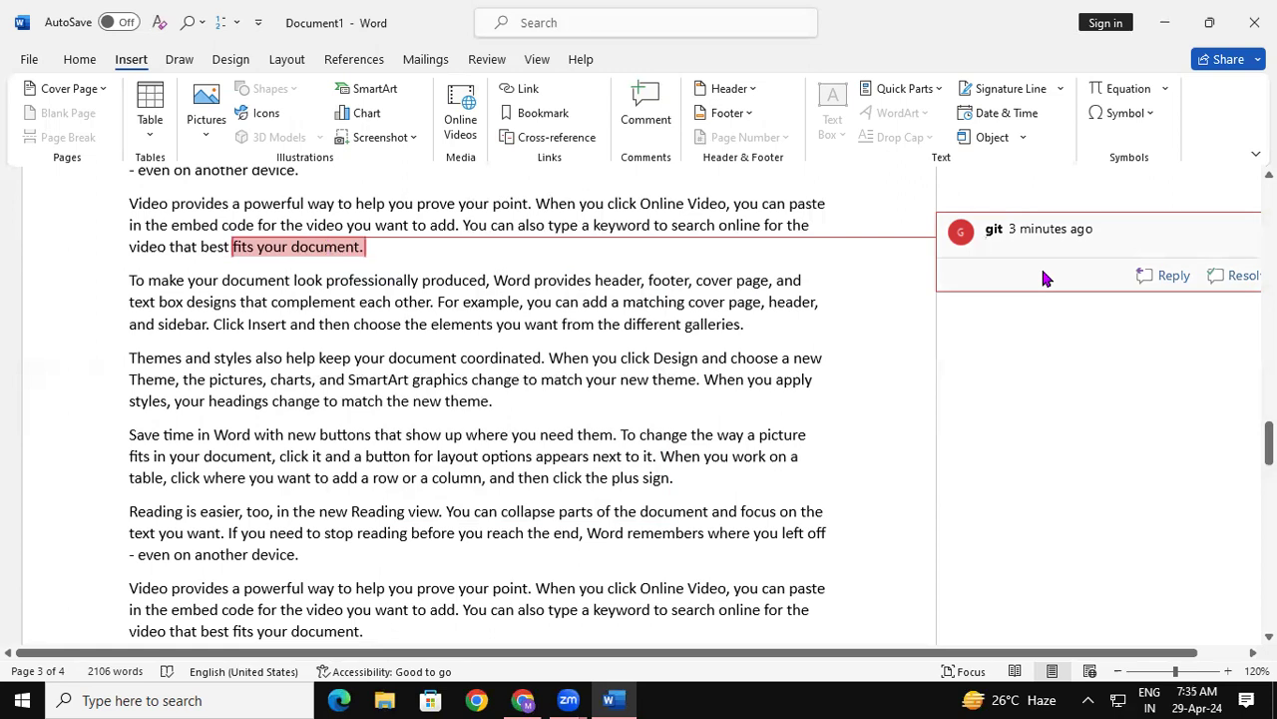
type("rtfghd")
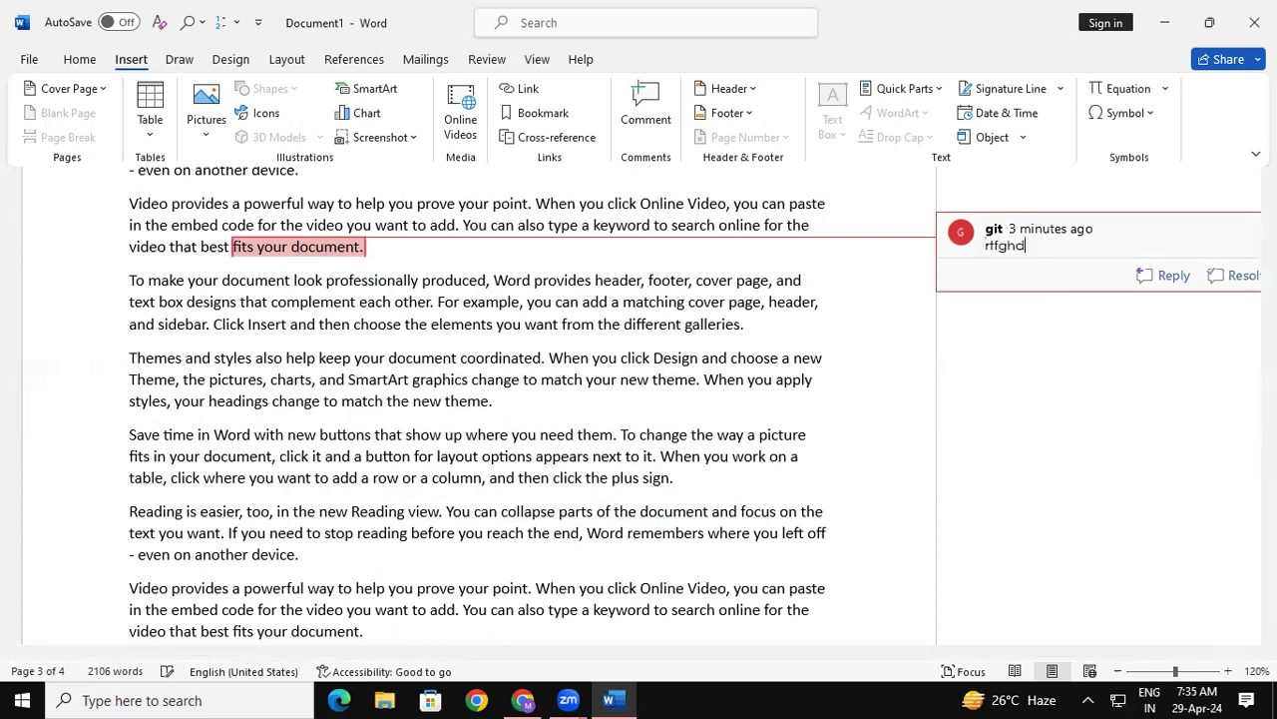
left_click(786, 394)
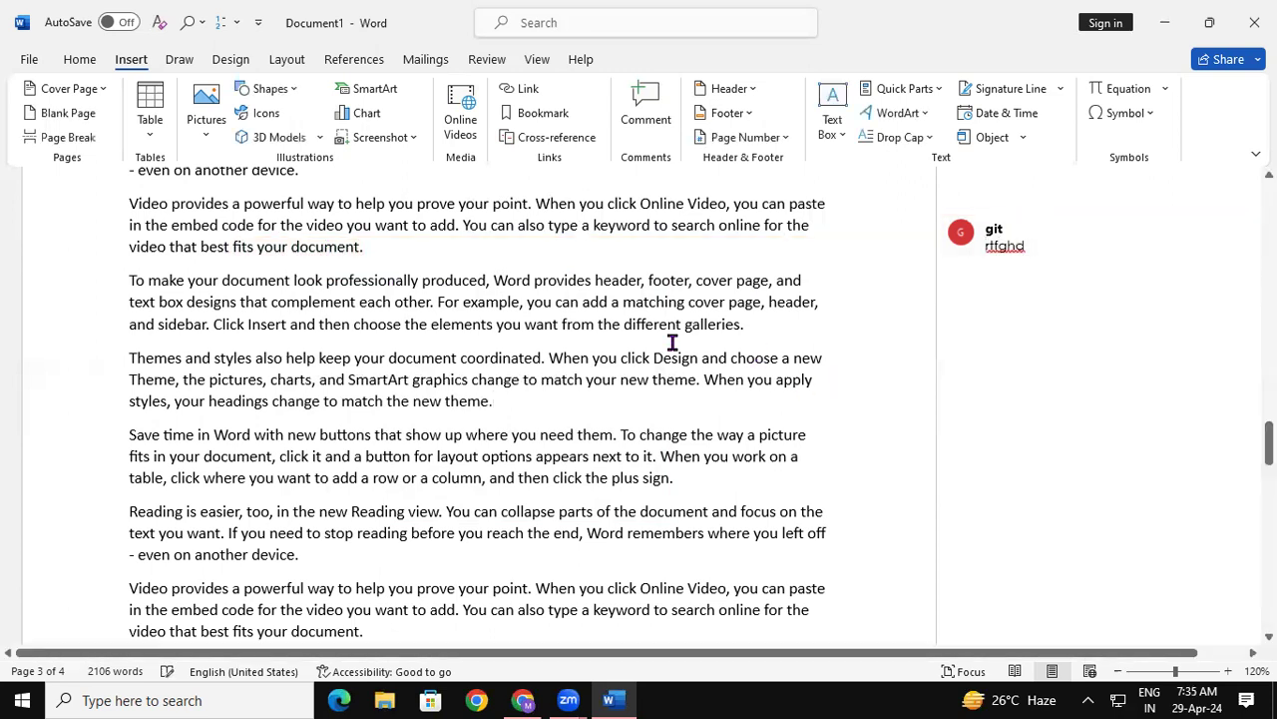
Select the "rtfghd" comment on page 3 and delete it.
left_click(956, 249)
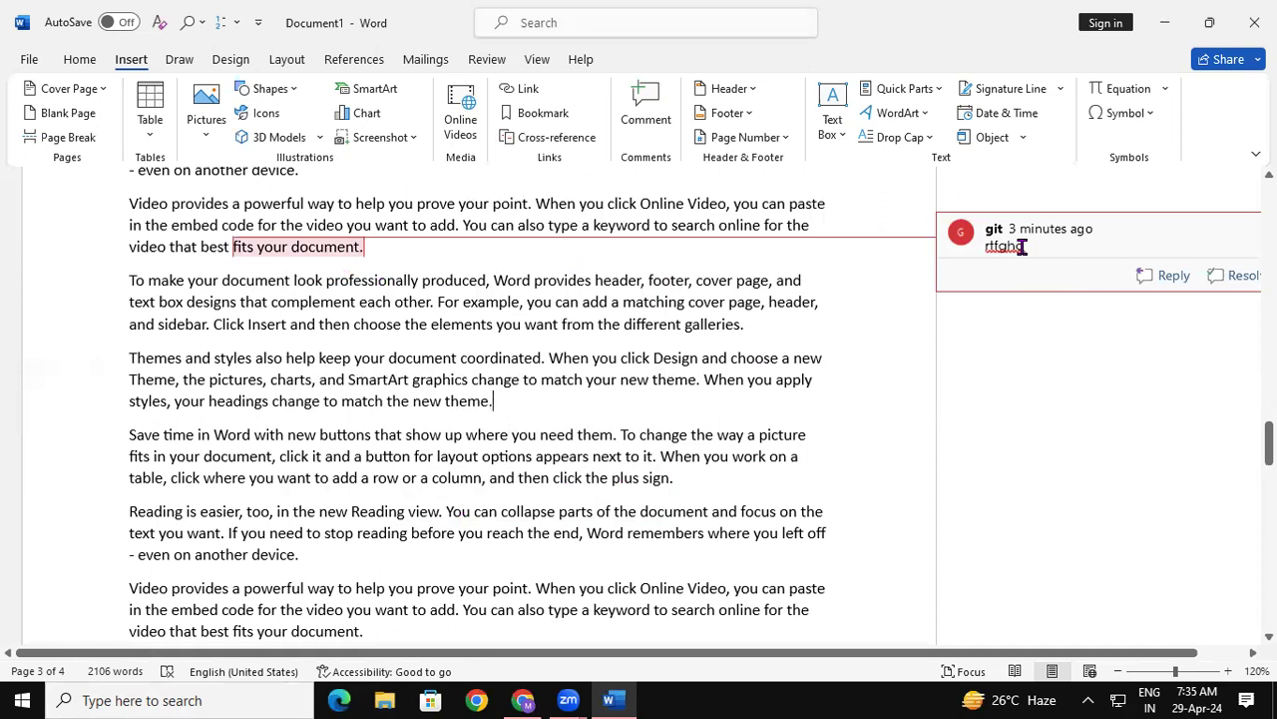
left_click(431, 272)
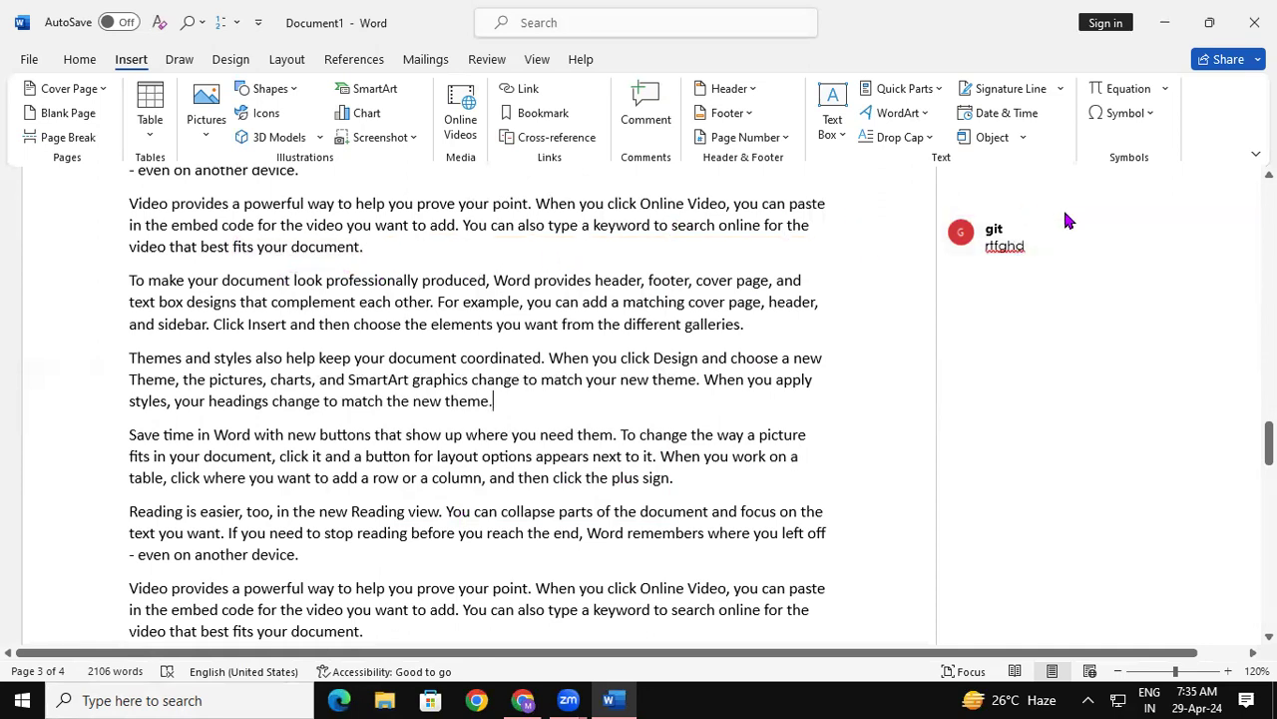
left_click(1072, 240)
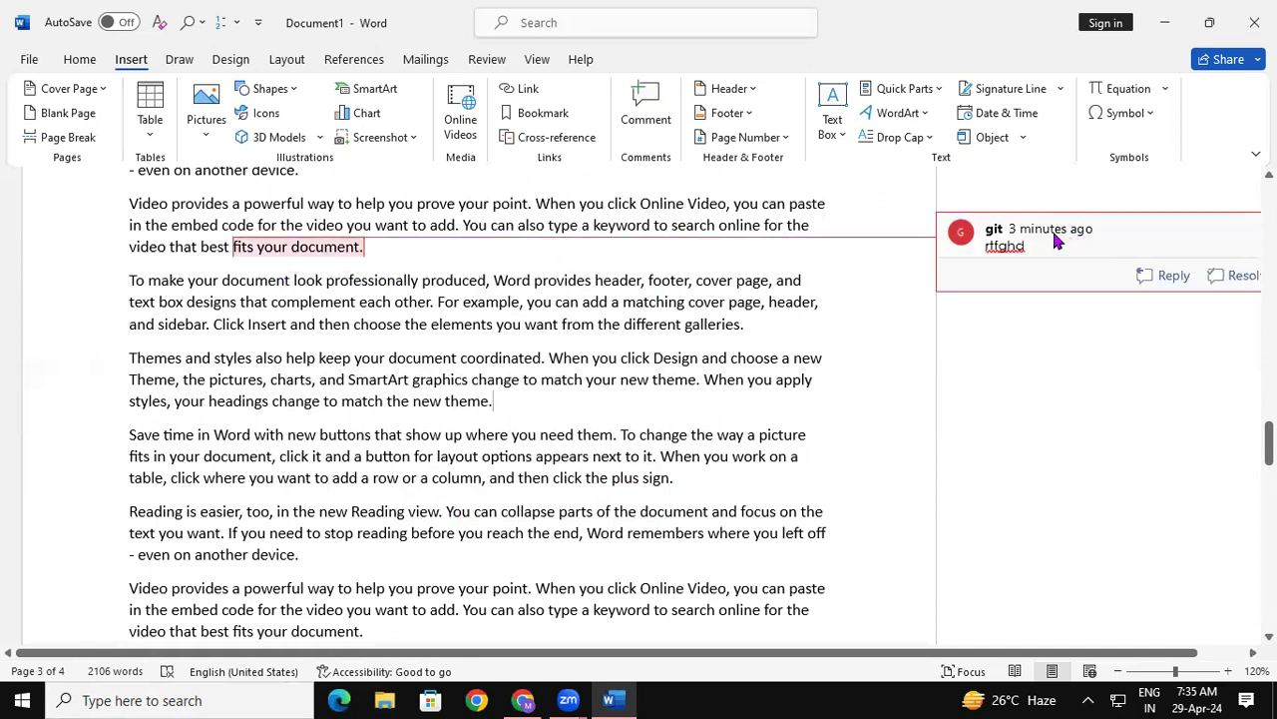
double_click(1056, 240)
right_click(1056, 239)
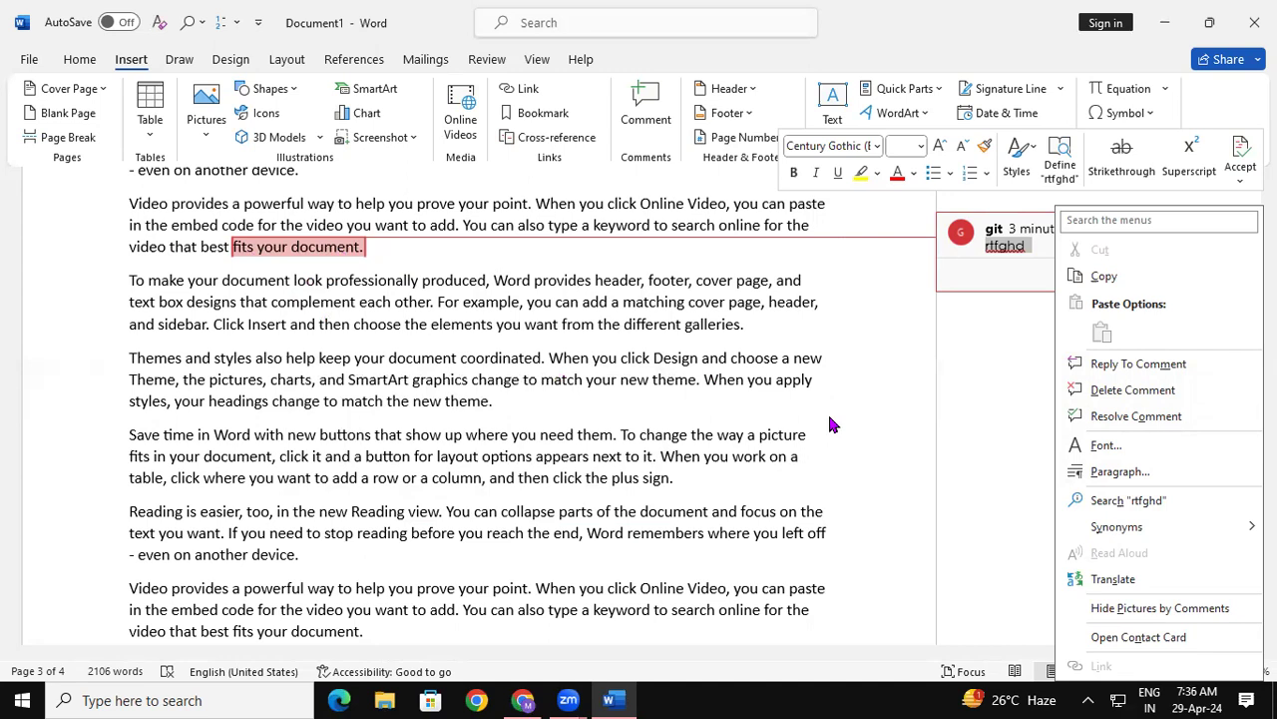
left_click(1133, 390)
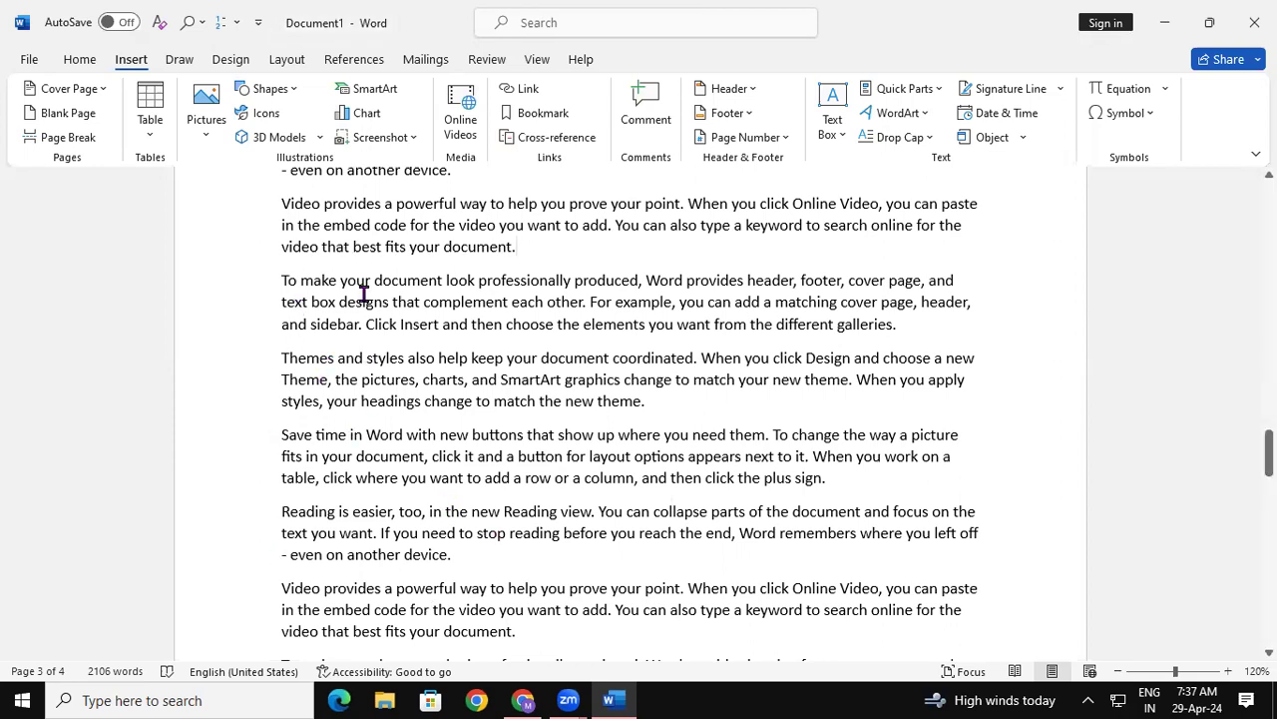
Add a new first line reading COMPUTER above the opening paragraph on page 1.
left_click_drag(1269, 455, 1268, 206)
left_click(274, 291)
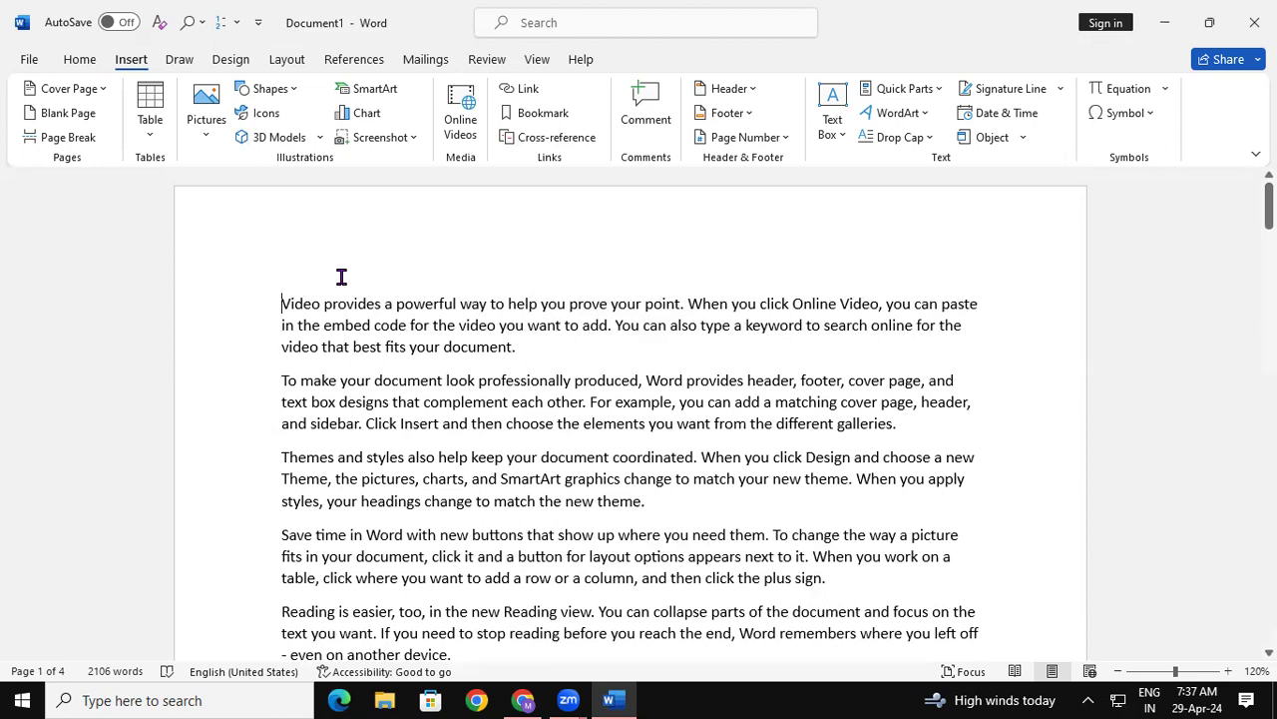
scroll(402, 251, "up", 1)
key("Up")
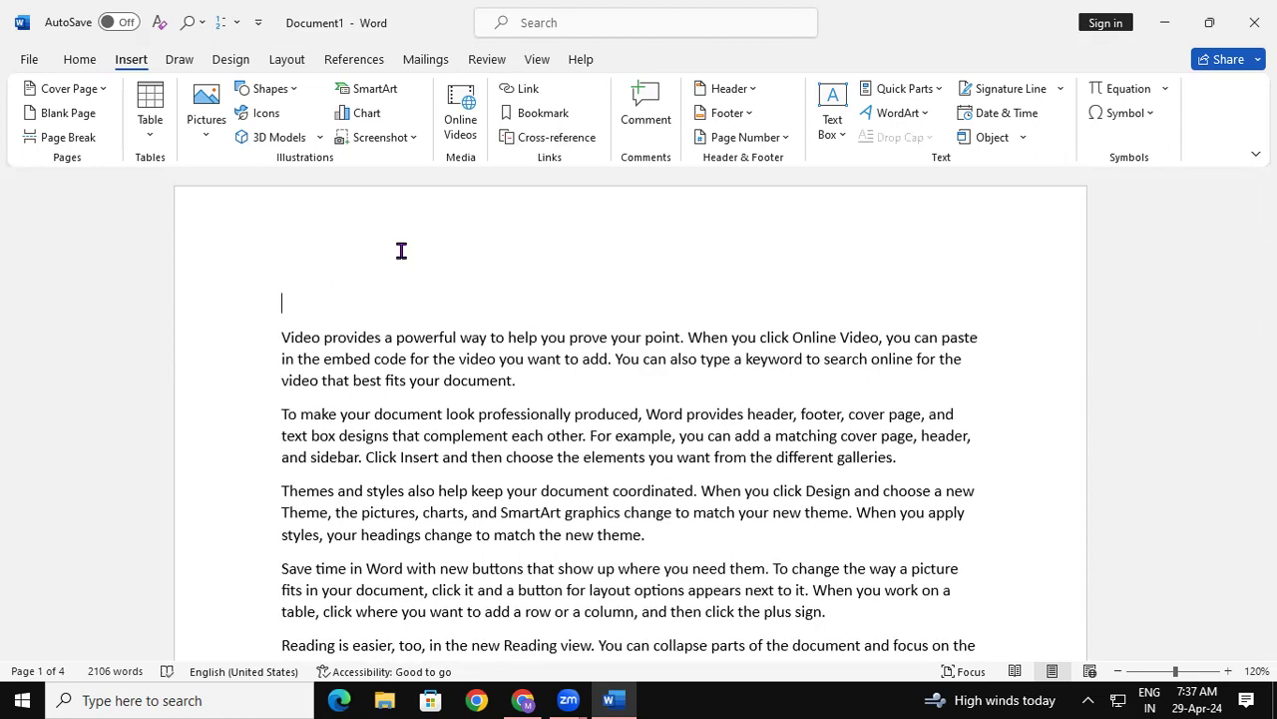
type("COMPUTER")
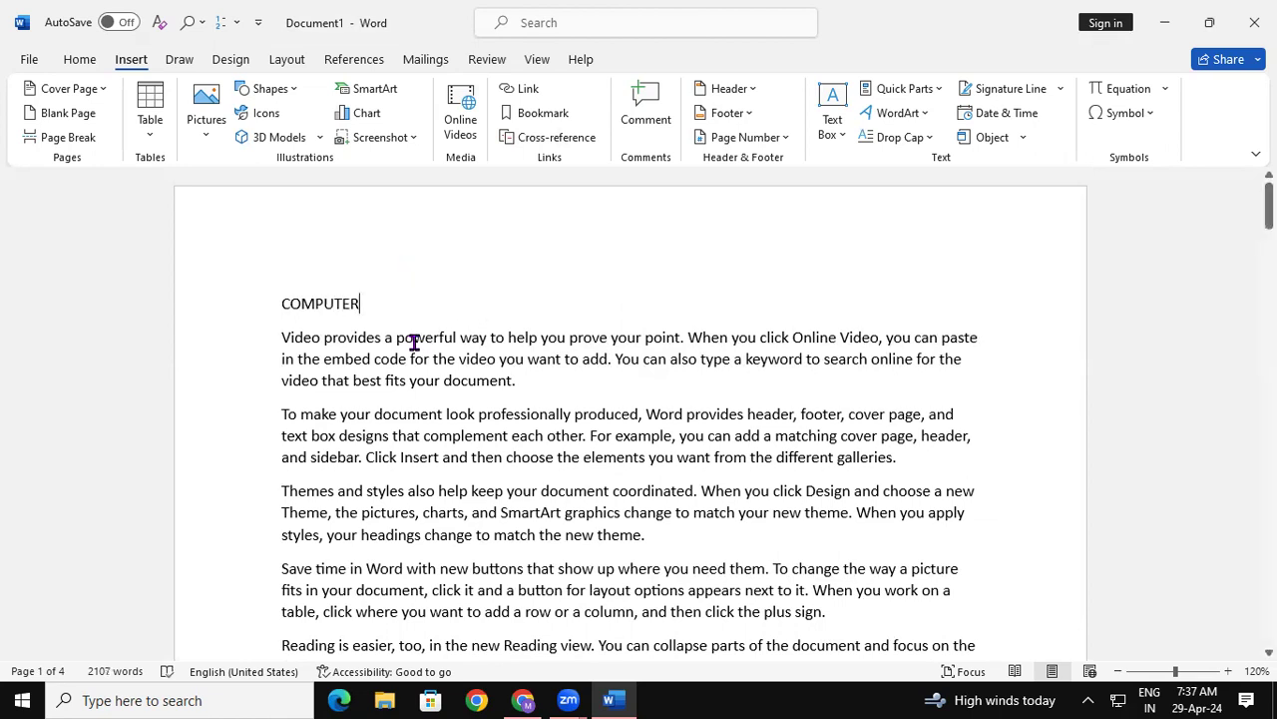
Apply the top-level Heading style to the COMPUTER line.
left_click_drag(408, 305, 249, 288)
left_click(84, 59)
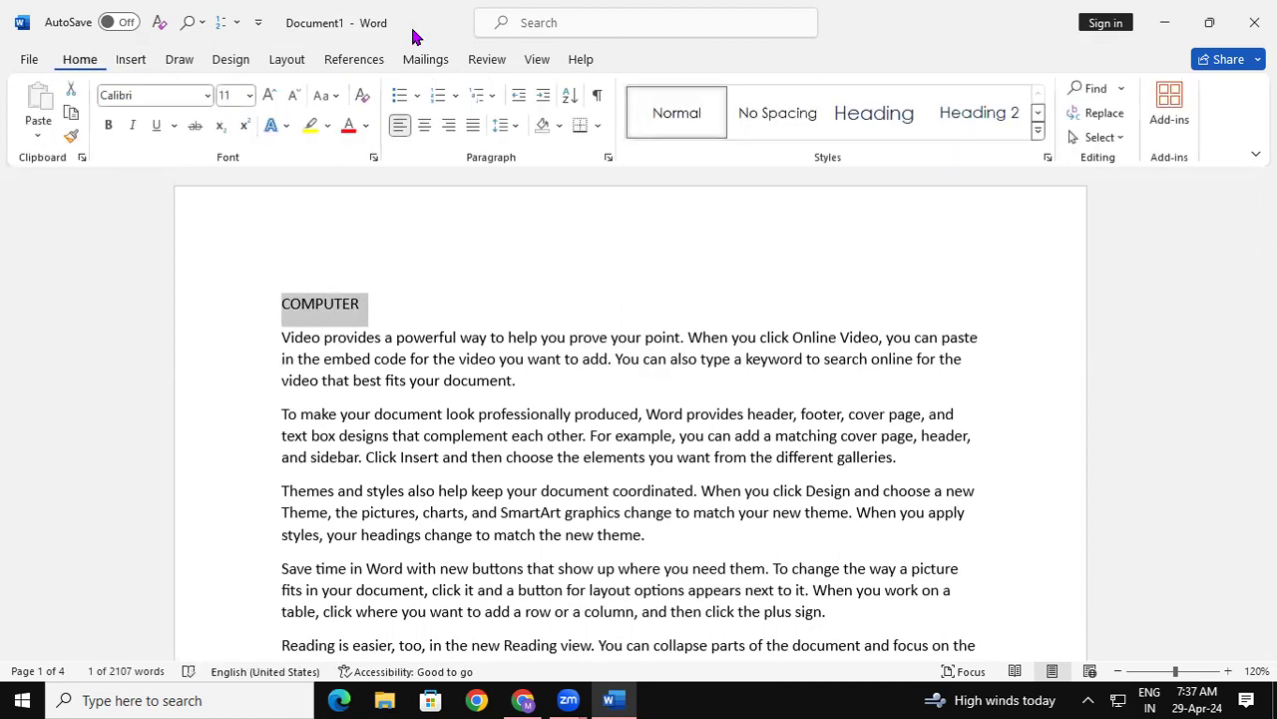
left_click(881, 129)
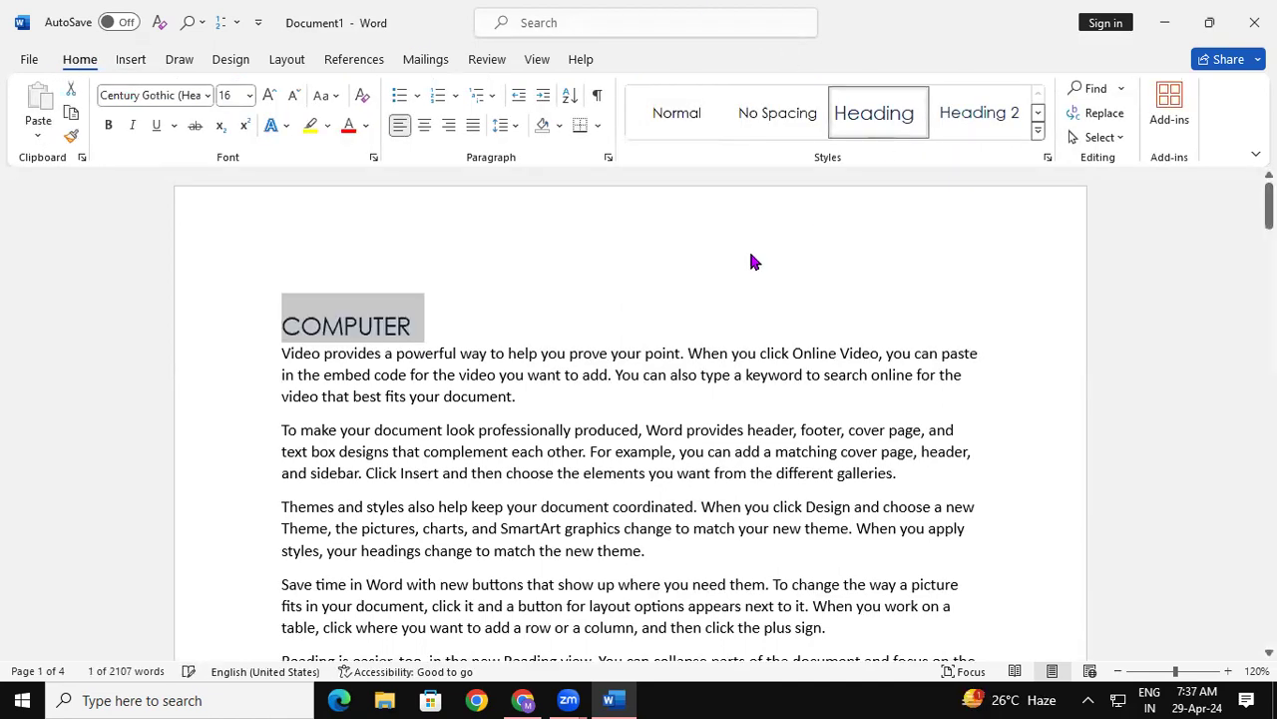
key("Right")
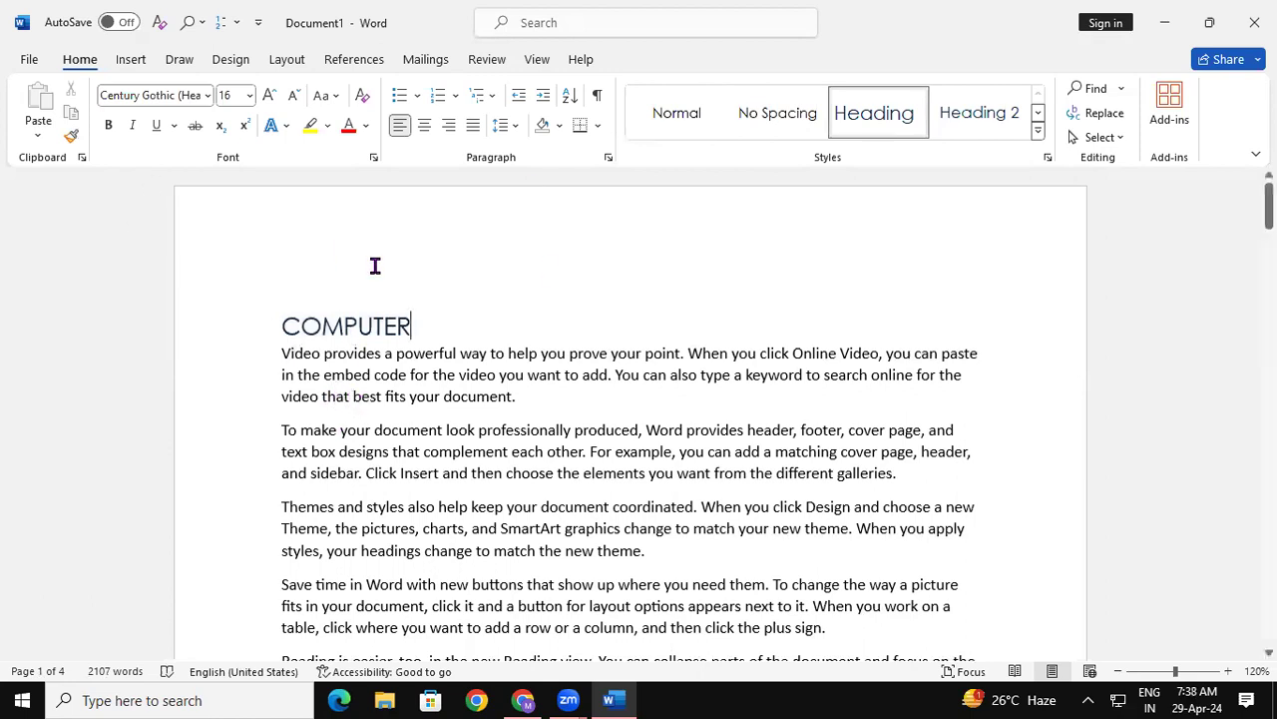
Insert the built-in Blank header with the text FUNDA and close header editing.
left_click_drag(1269, 204, 1268, 419)
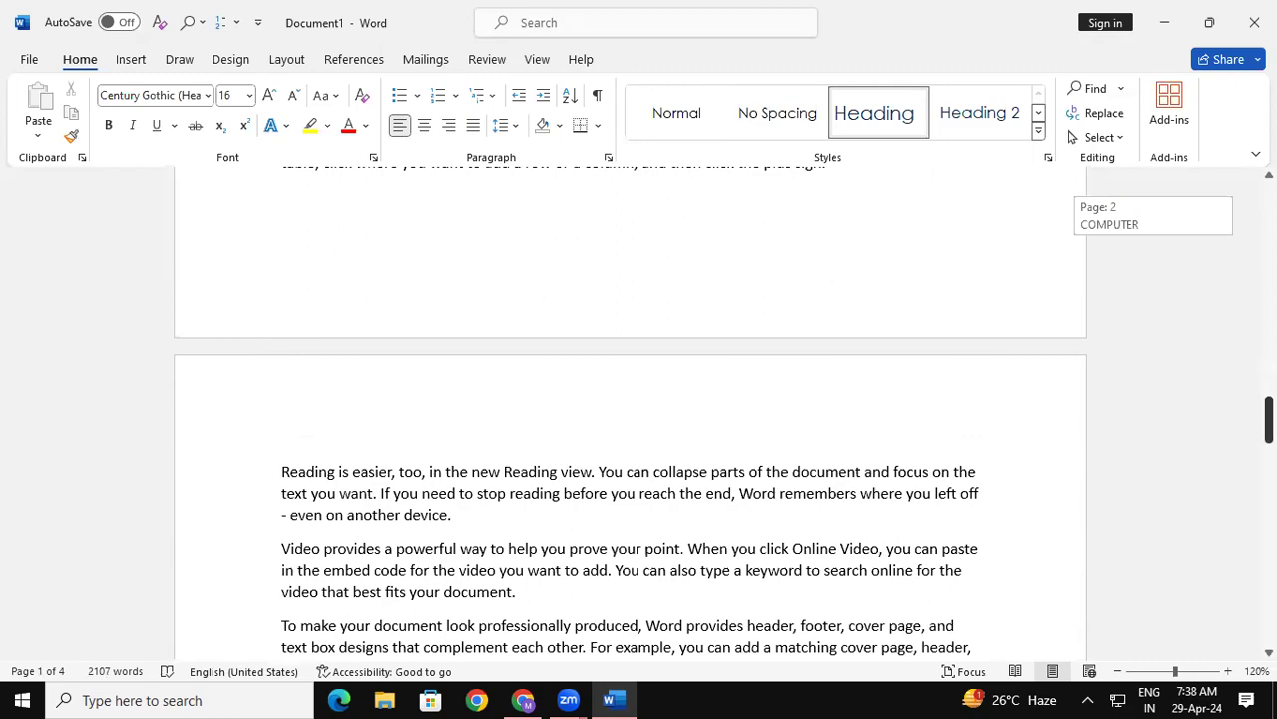
left_click_drag(1269, 419, 1269, 206)
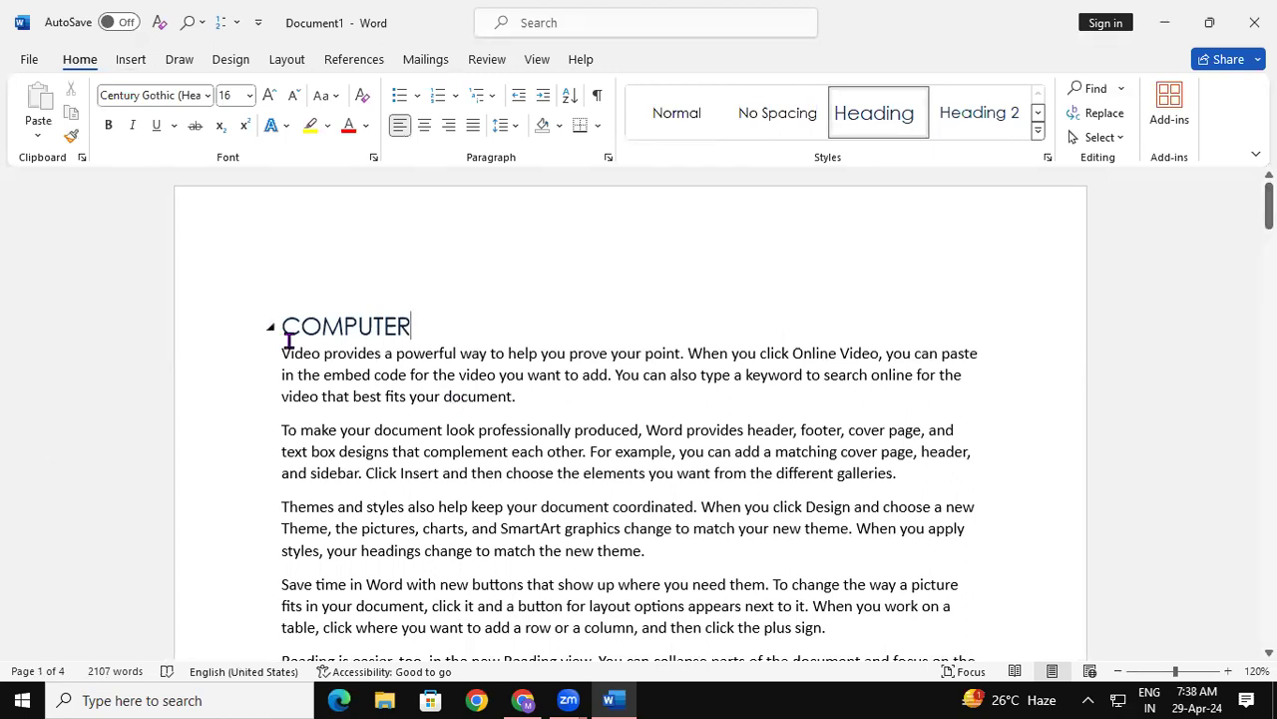
left_click(131, 60)
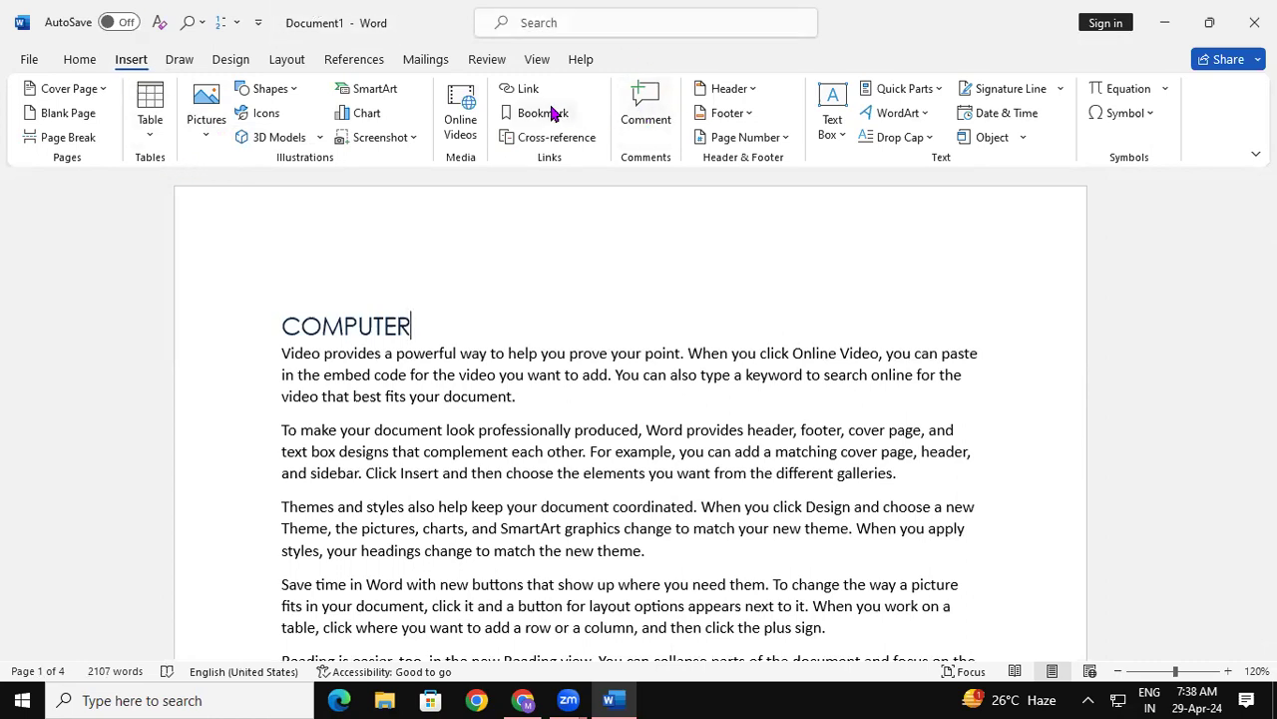
left_click(740, 92)
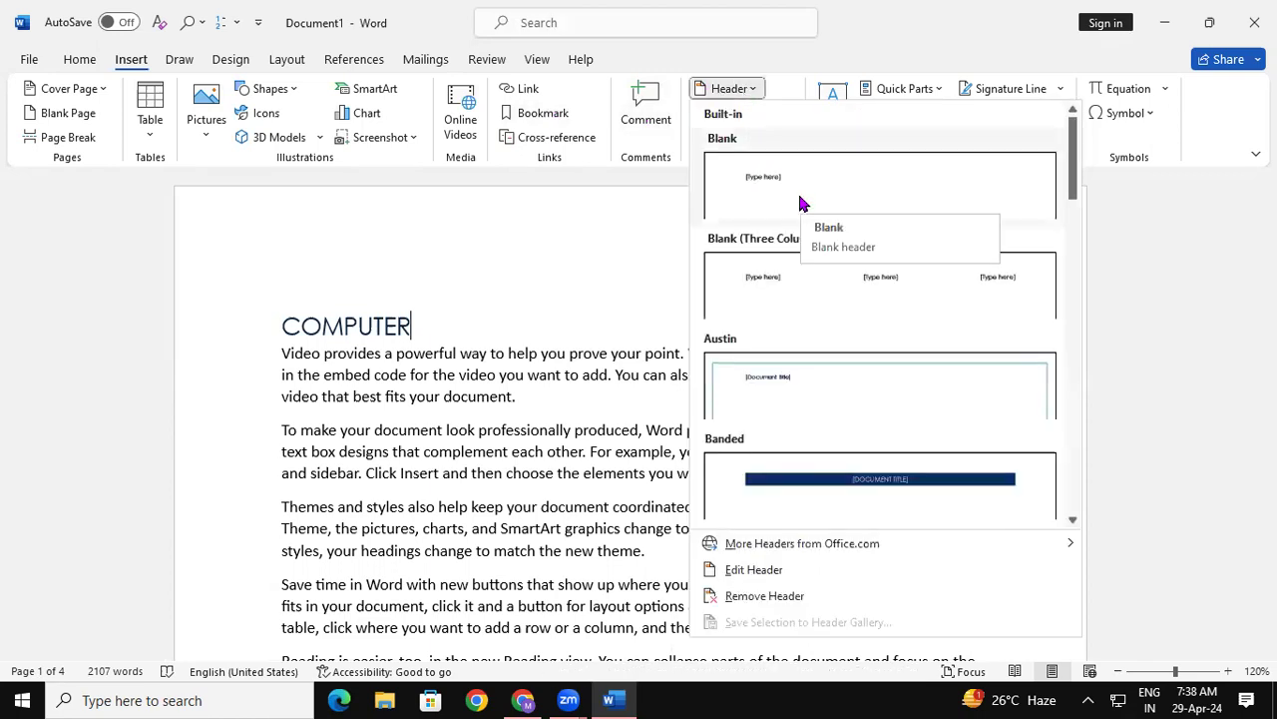
left_click(800, 203)
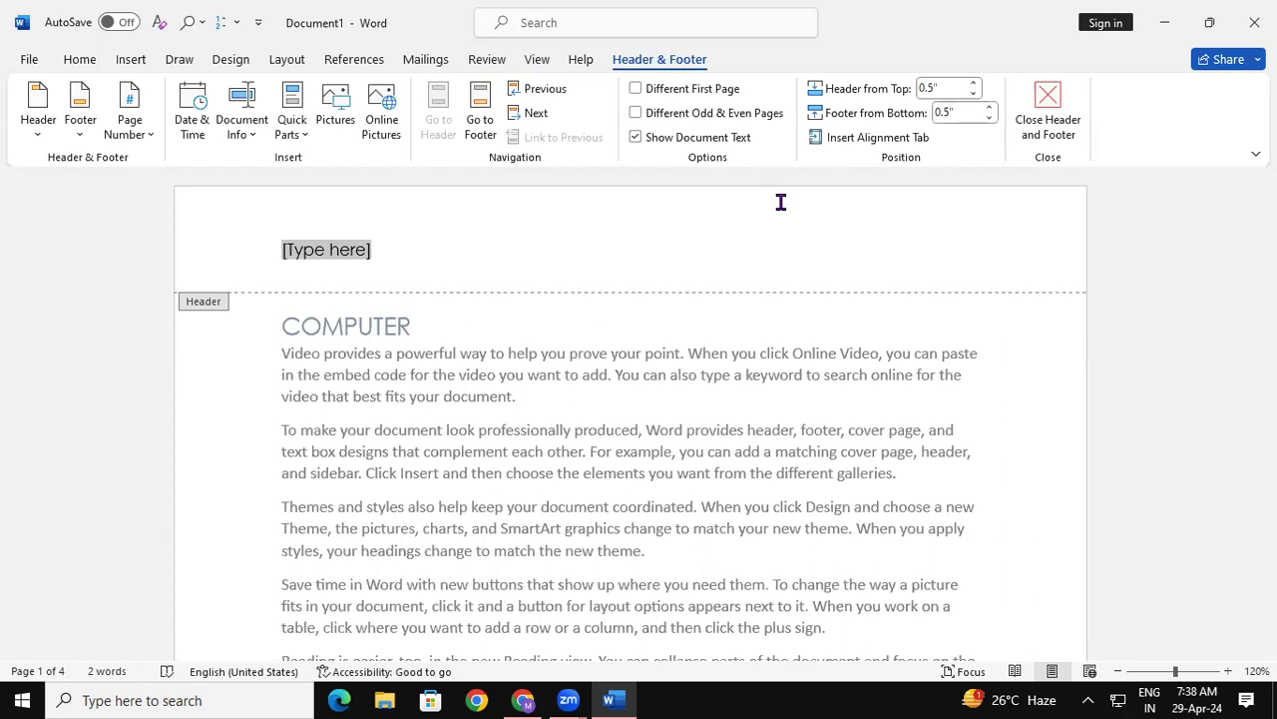
key("Delete")
type("ft")
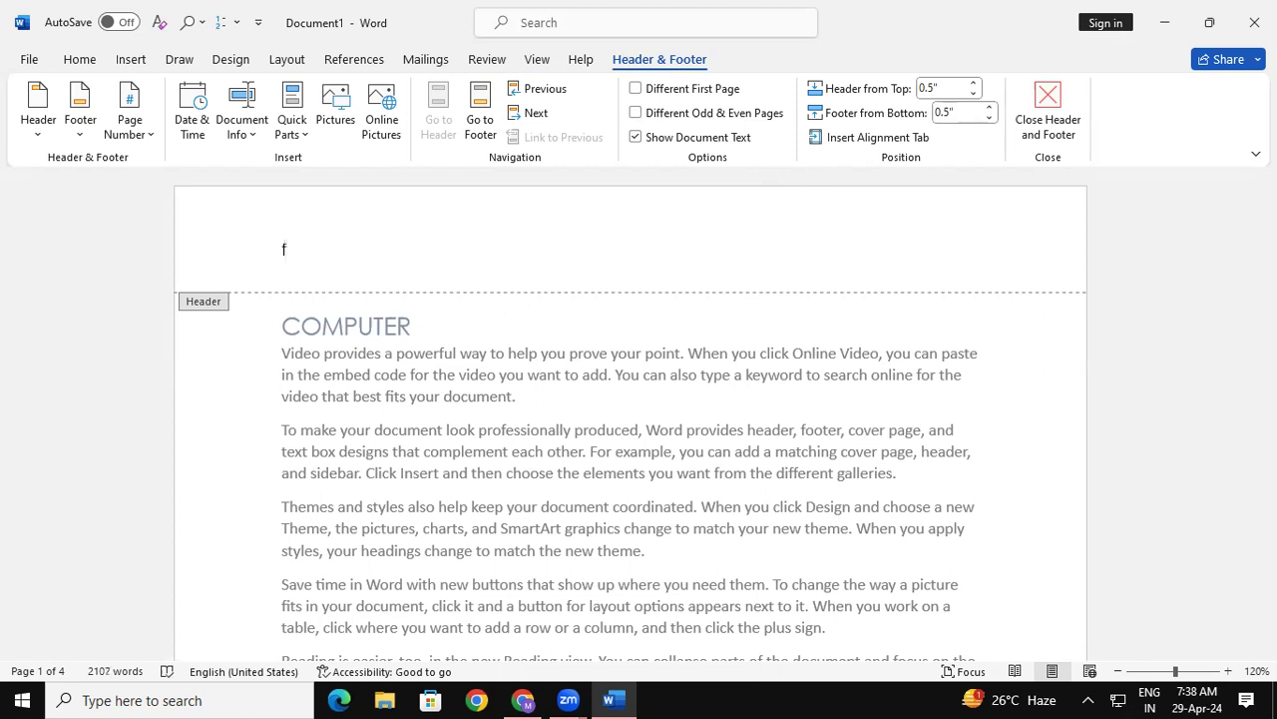
key("BackSpace")
key("BackSpace")
type("FUNDA")
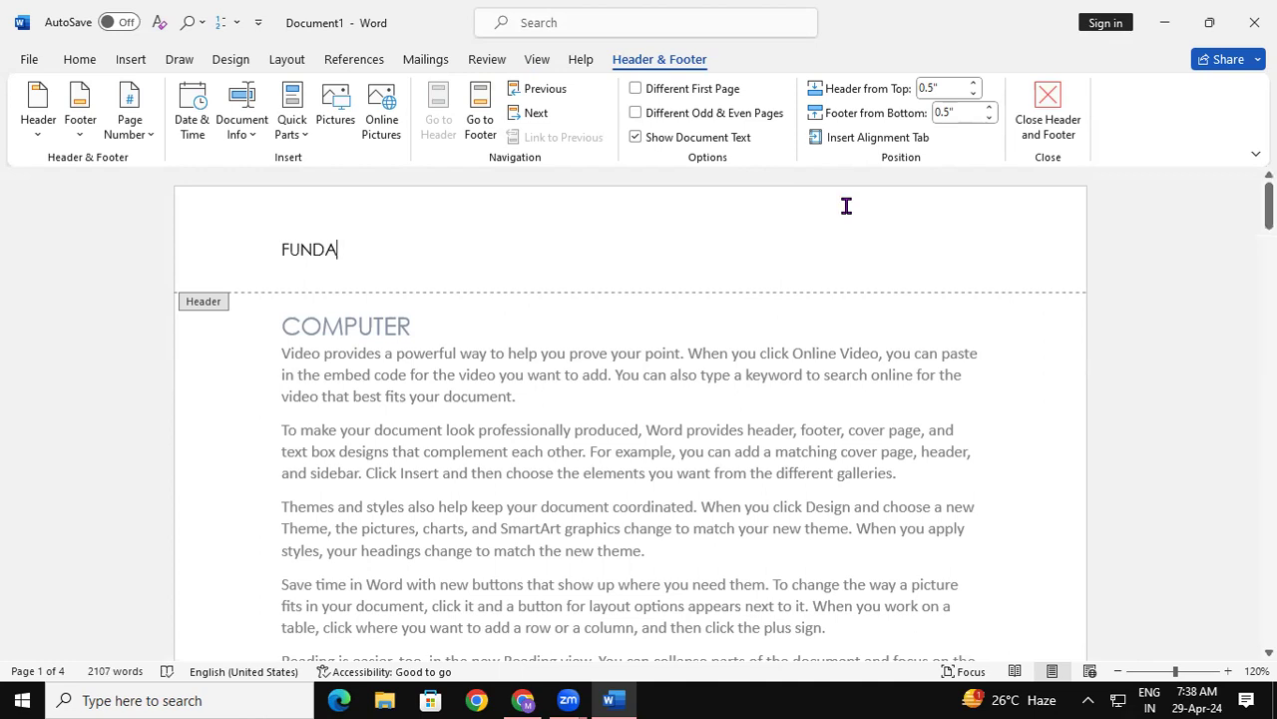
left_click(1035, 132)
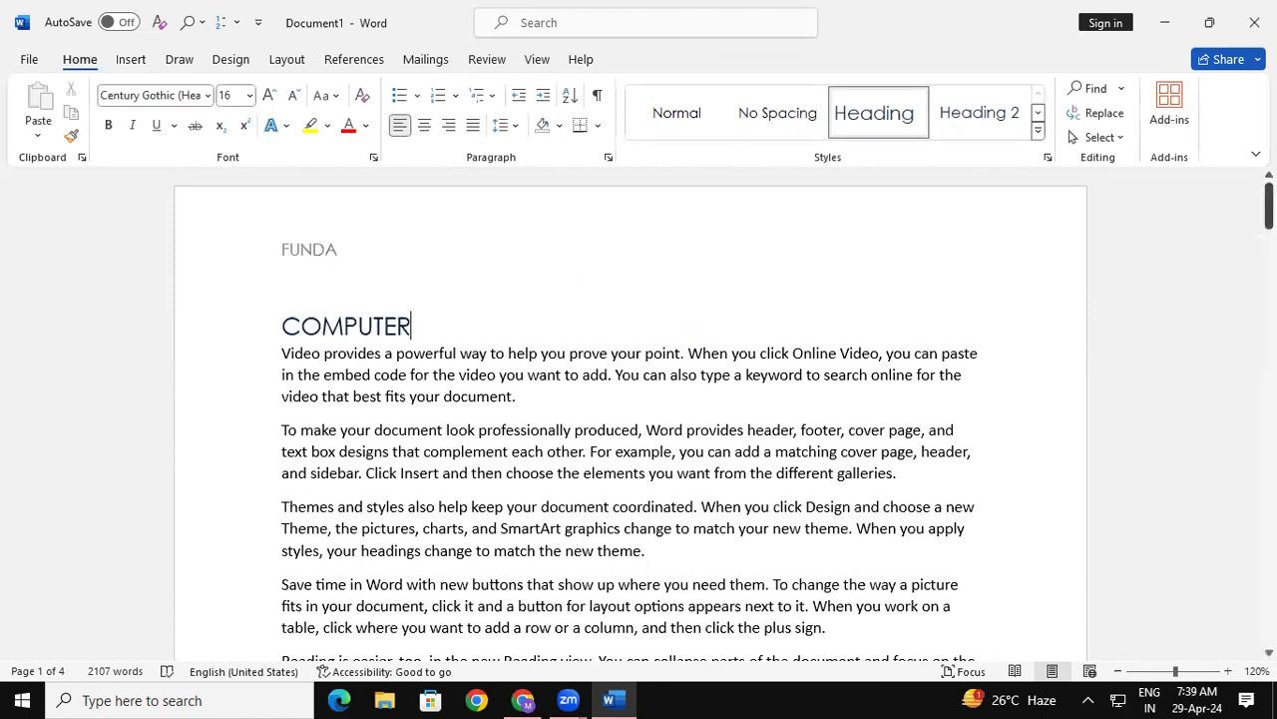
Check the header across the pages, opening the page 2 header to select its text and closing it without edits.
left_click_drag(1270, 207, 1269, 520)
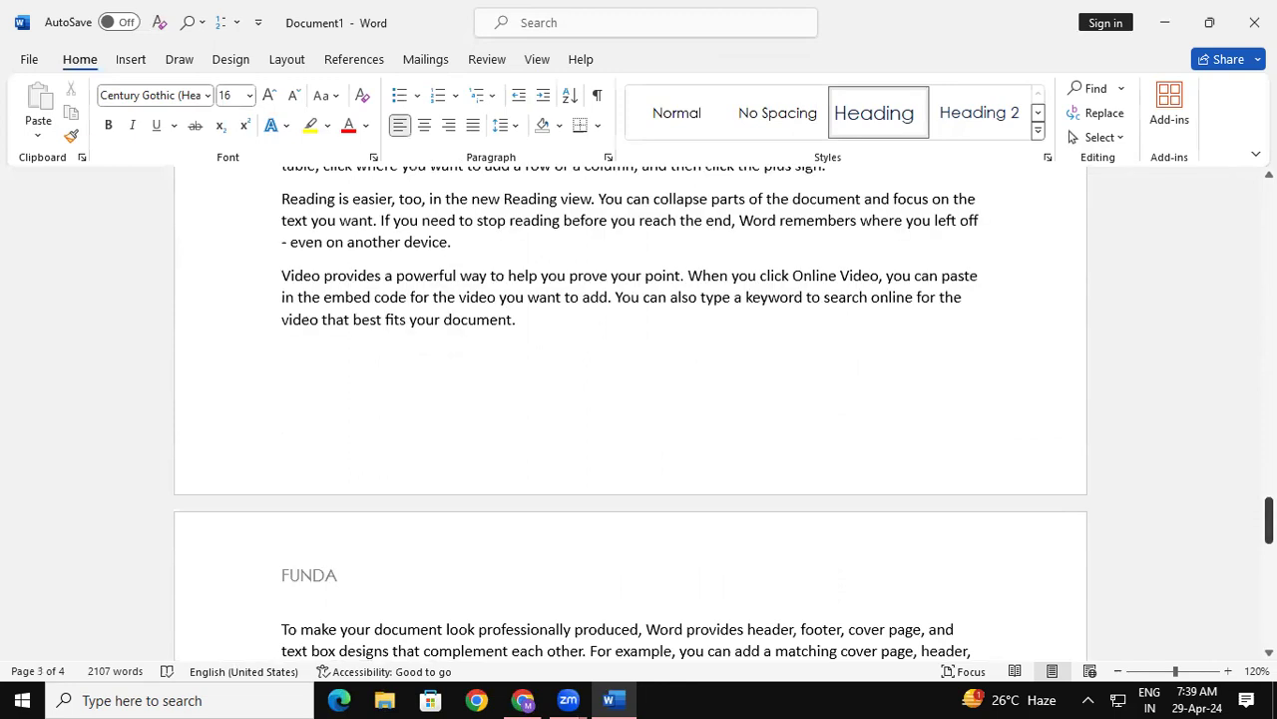
left_click_drag(1269, 520, 1269, 205)
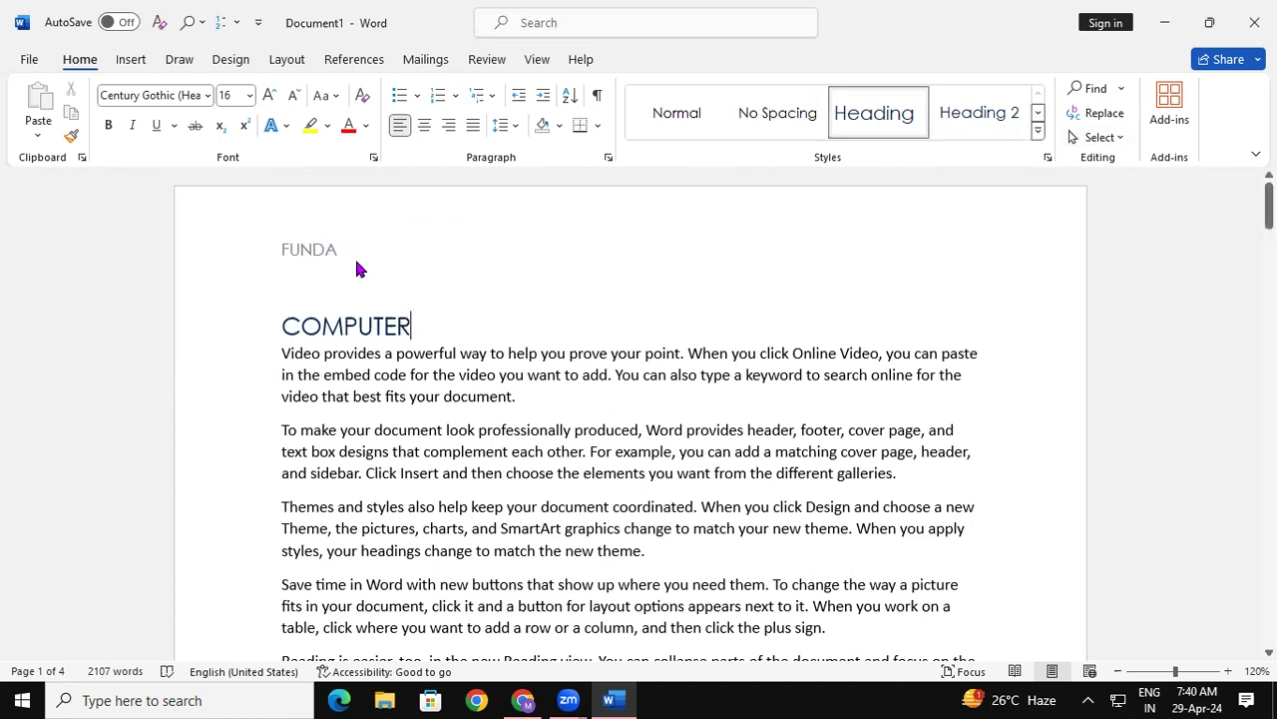
left_click_drag(1270, 212, 1250, 302)
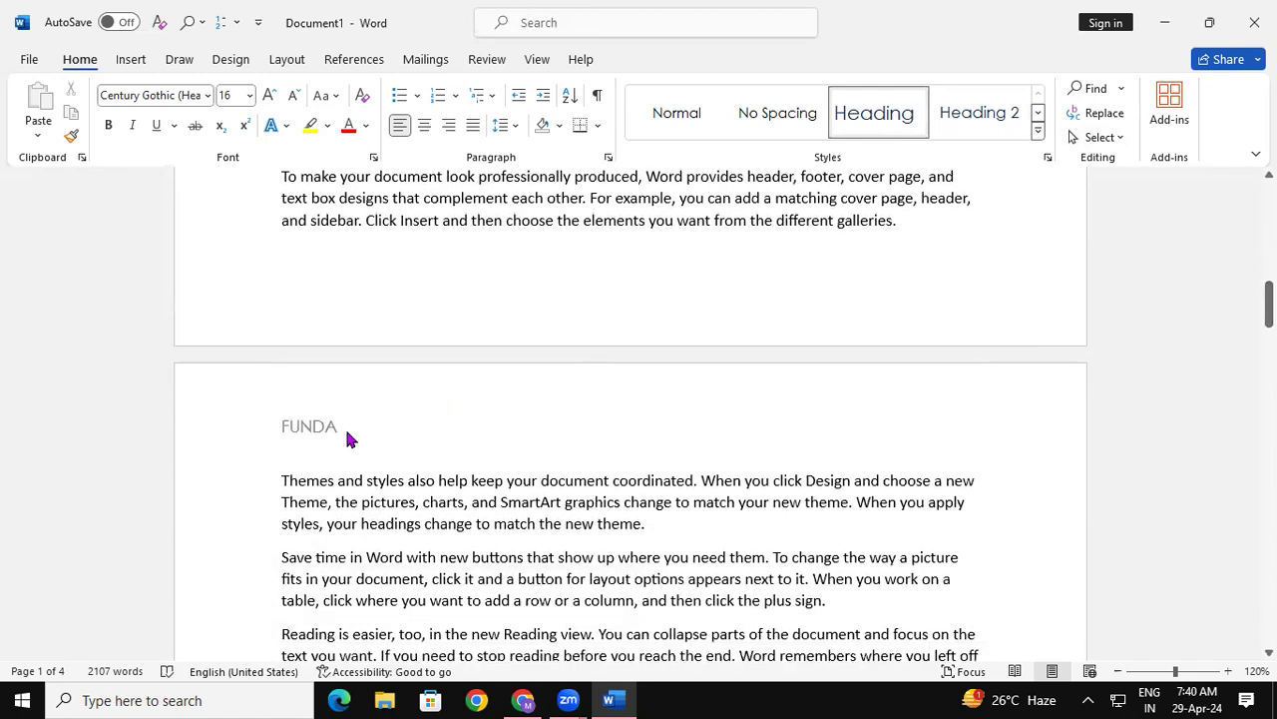
double_click(345, 430)
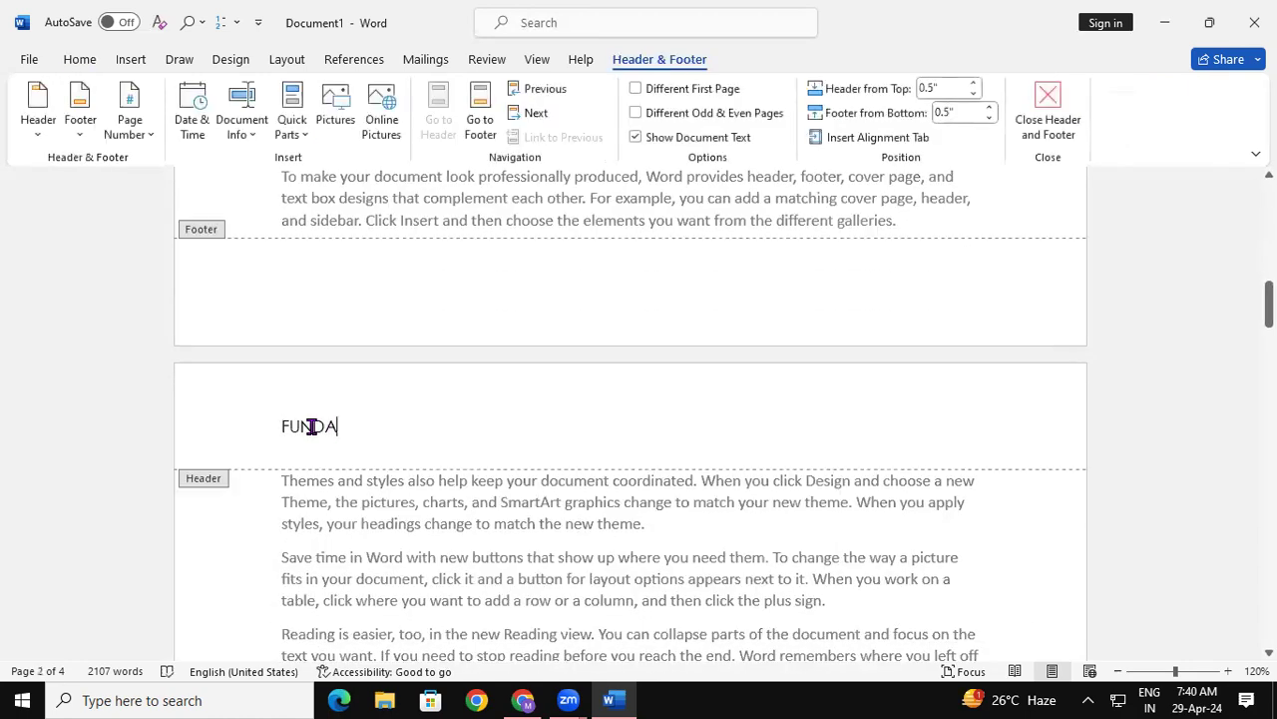
left_click_drag(276, 426, 763, 445)
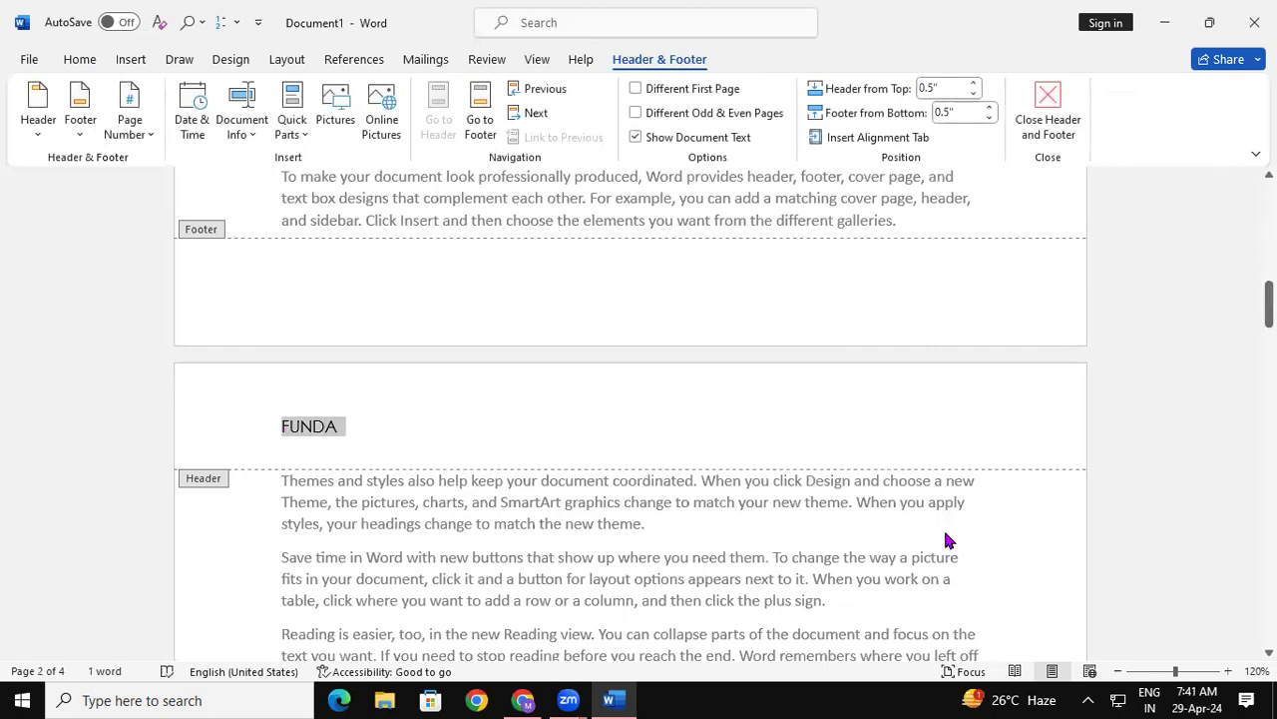
left_click(1048, 120)
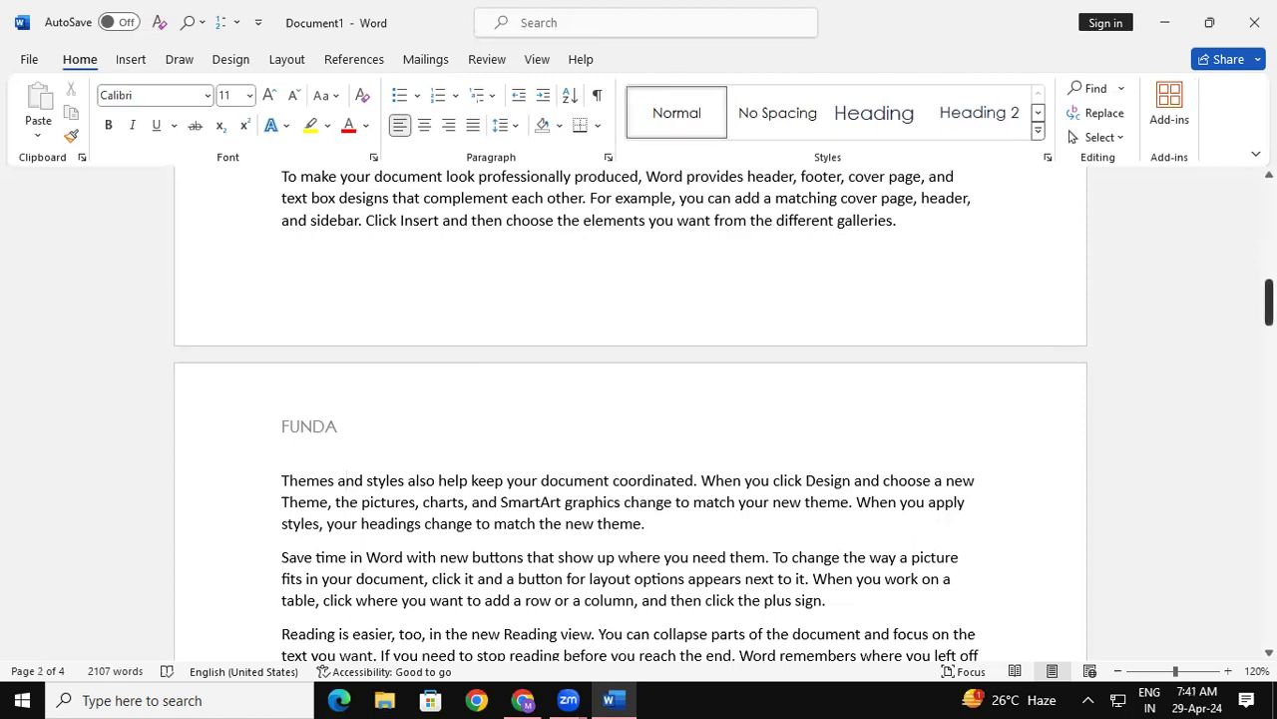
Open the page 1 header and the built-in header gallery for viewing, closing both without changes.
left_click_drag(1269, 305, 1268, 212)
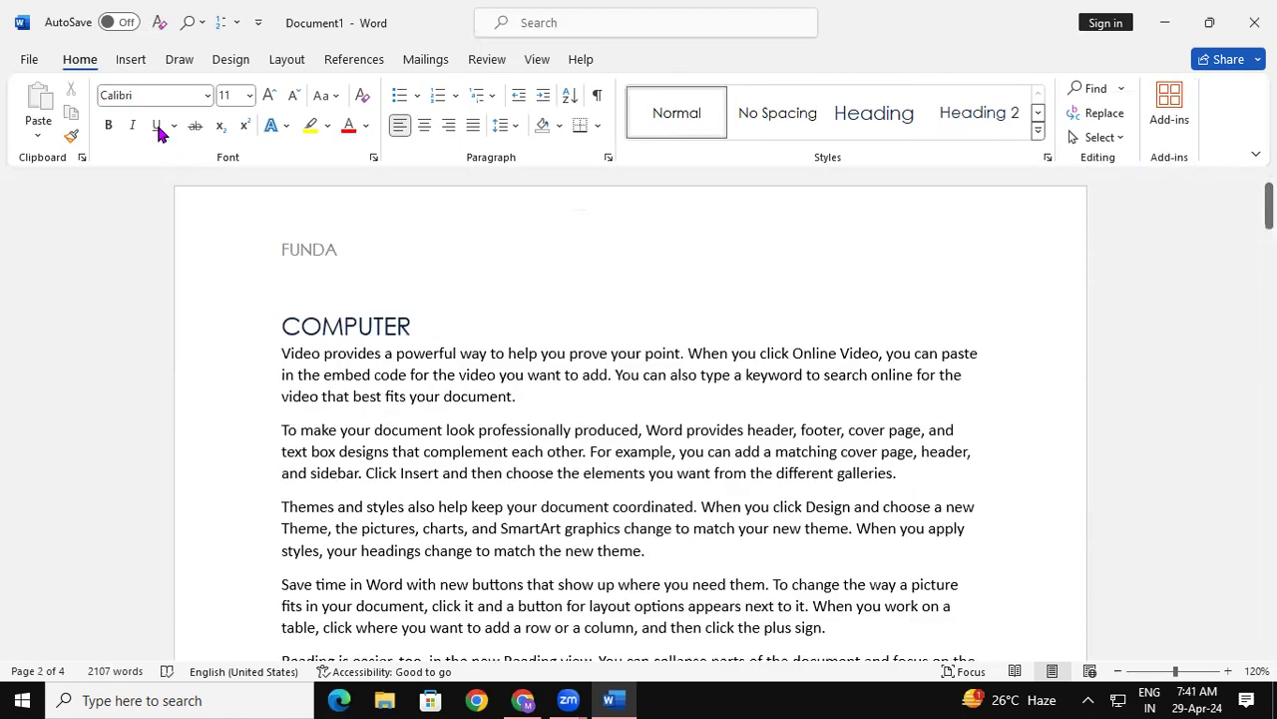
left_click(131, 62)
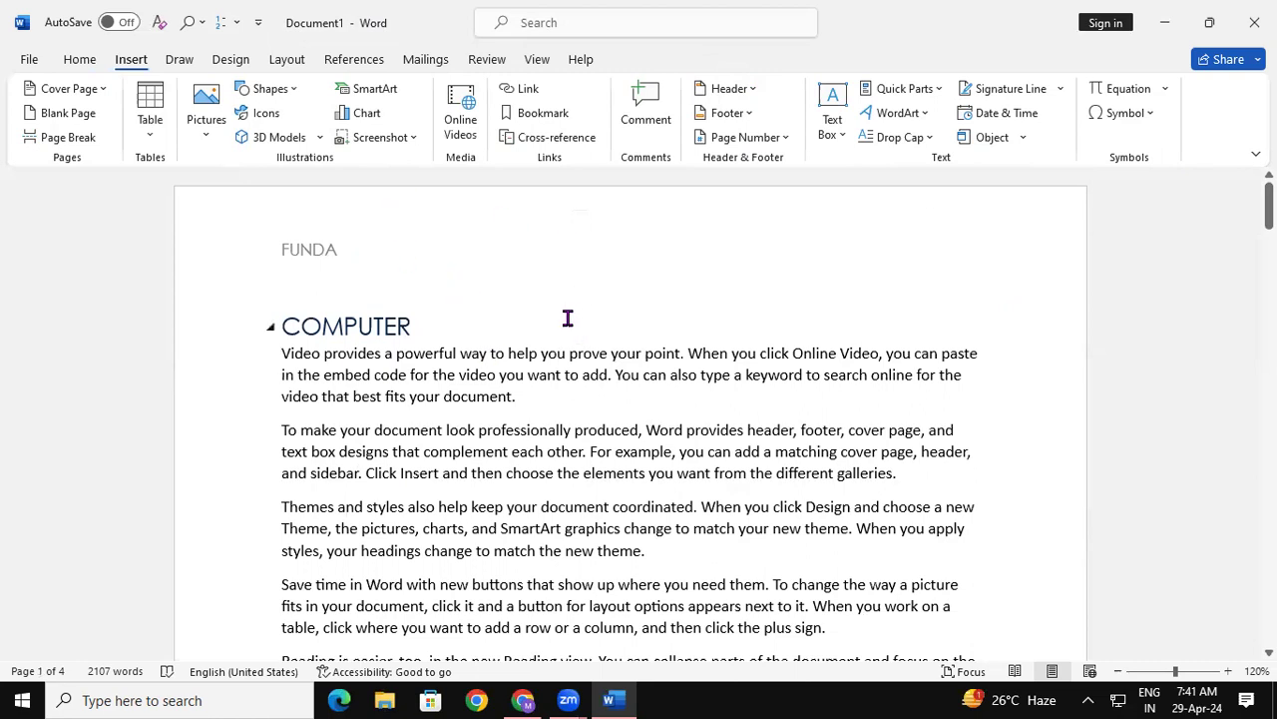
double_click(425, 228)
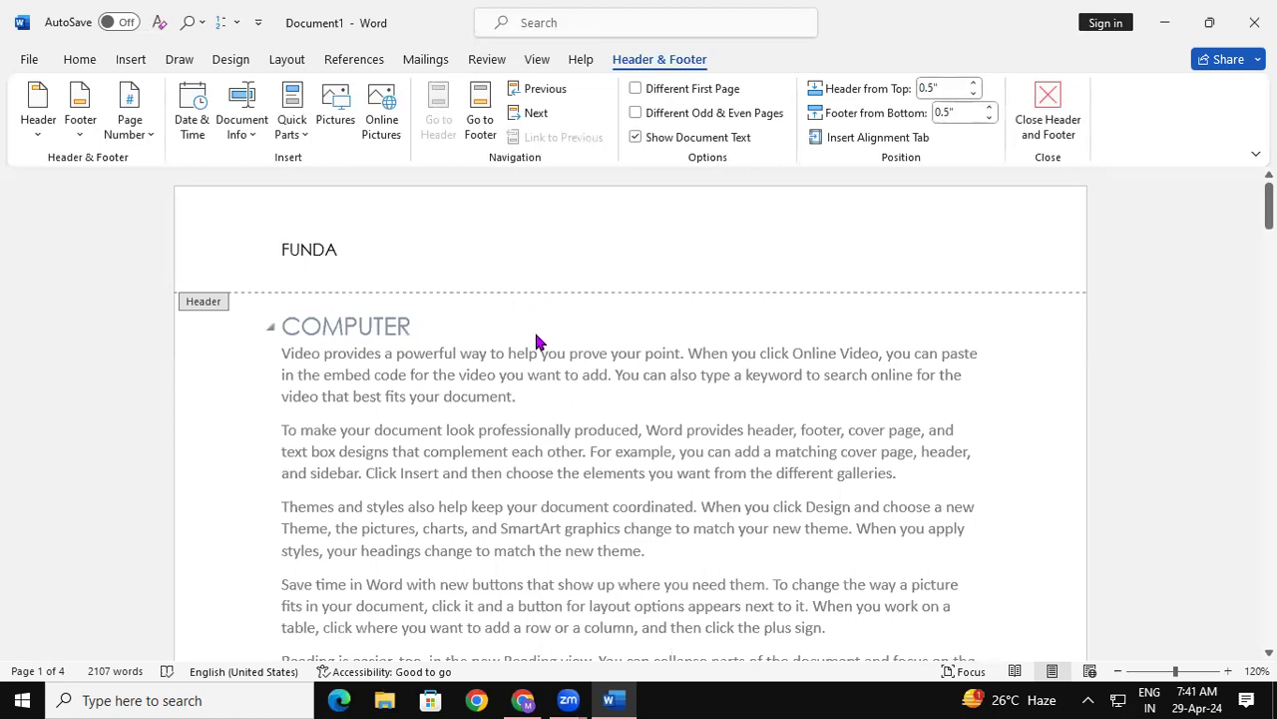
double_click(588, 361)
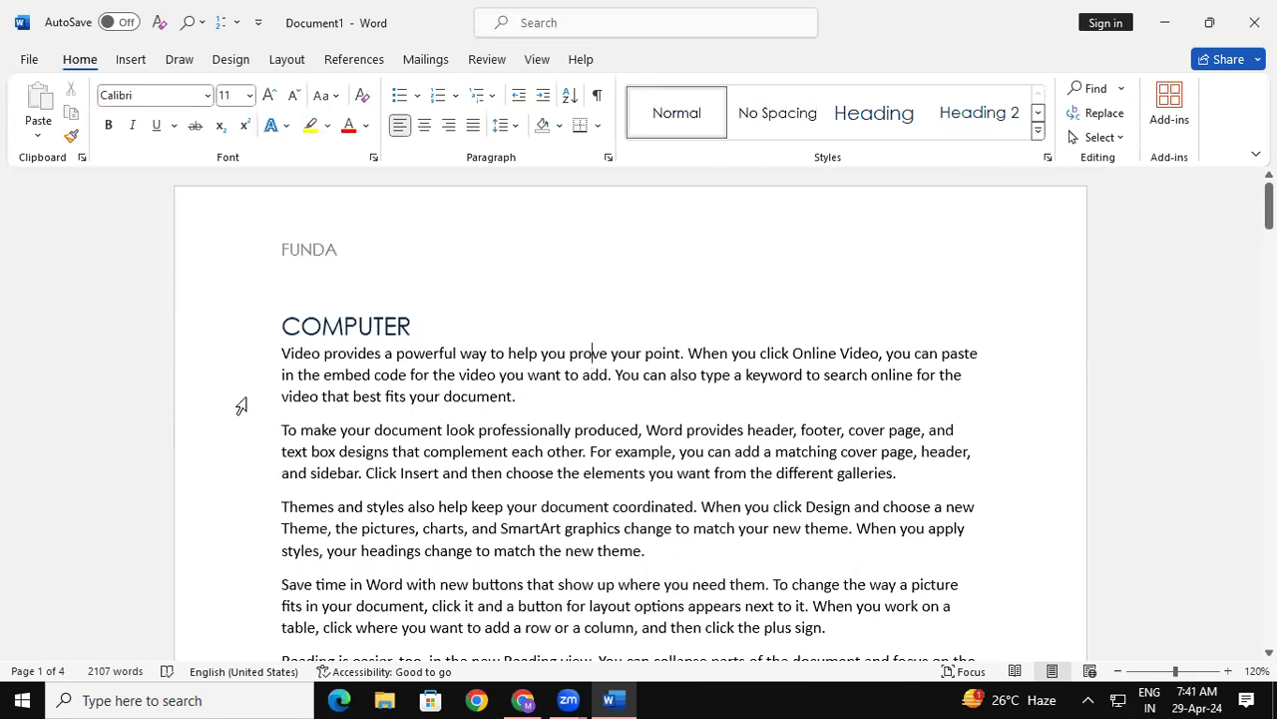
left_click(133, 63)
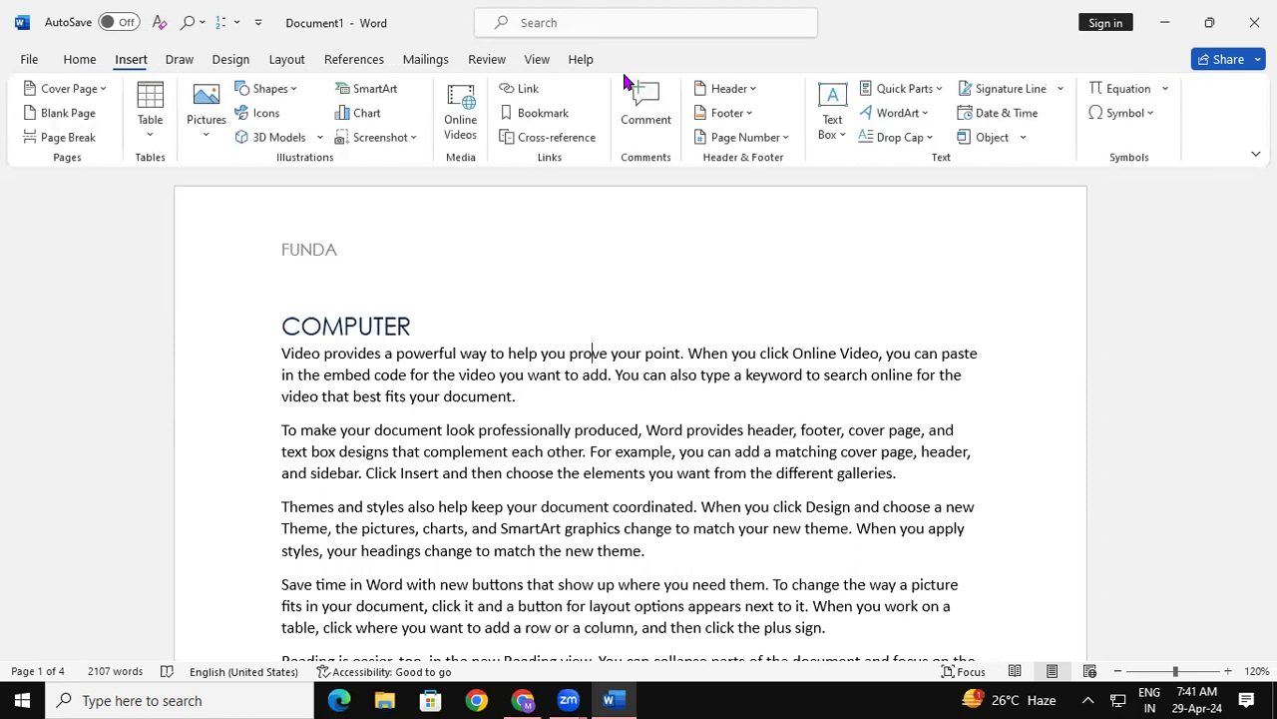
left_click(736, 90)
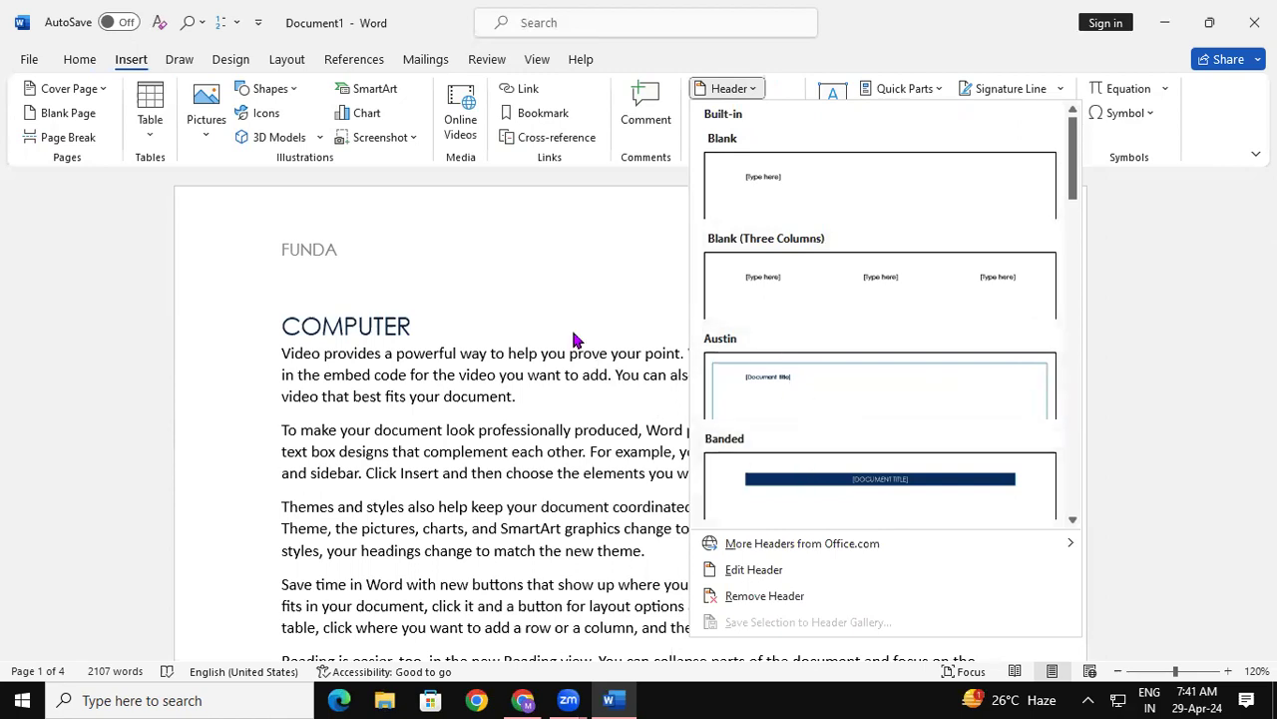
left_click(544, 296)
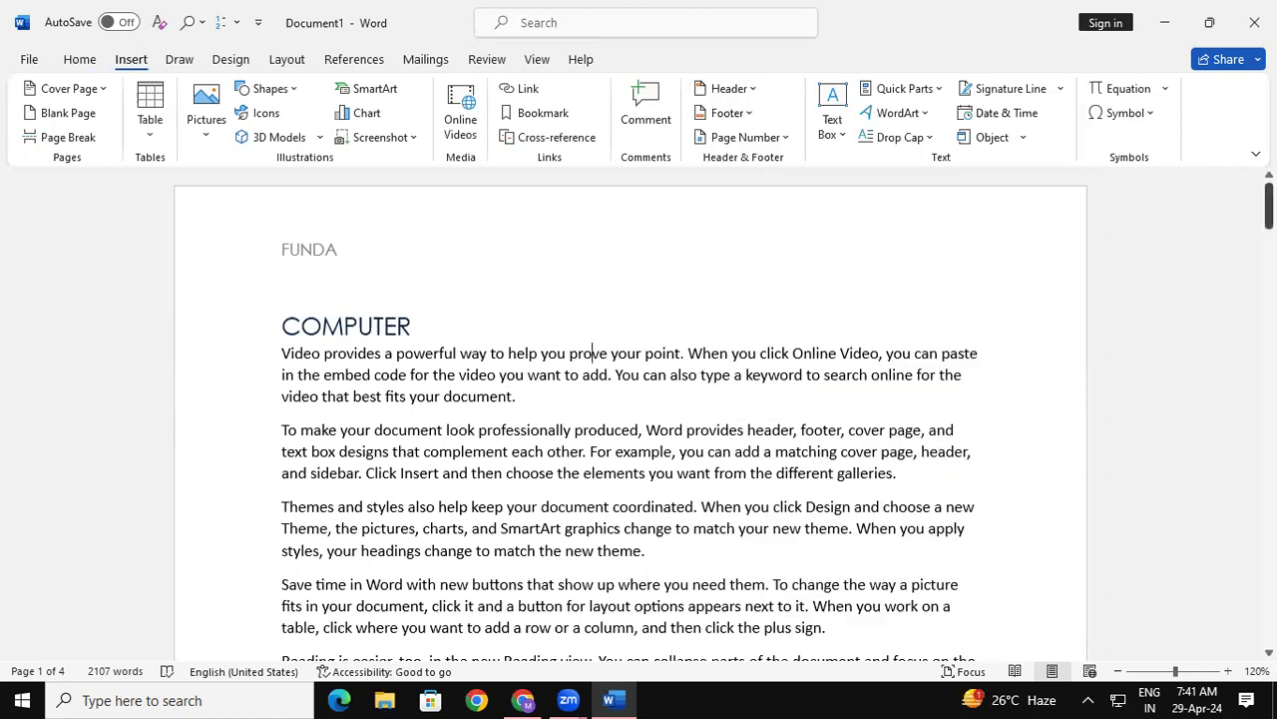
Replace the page 2 header text with MS OFFICE, close header editing and check the header on the following pages.
left_click_drag(1269, 206, 1270, 313)
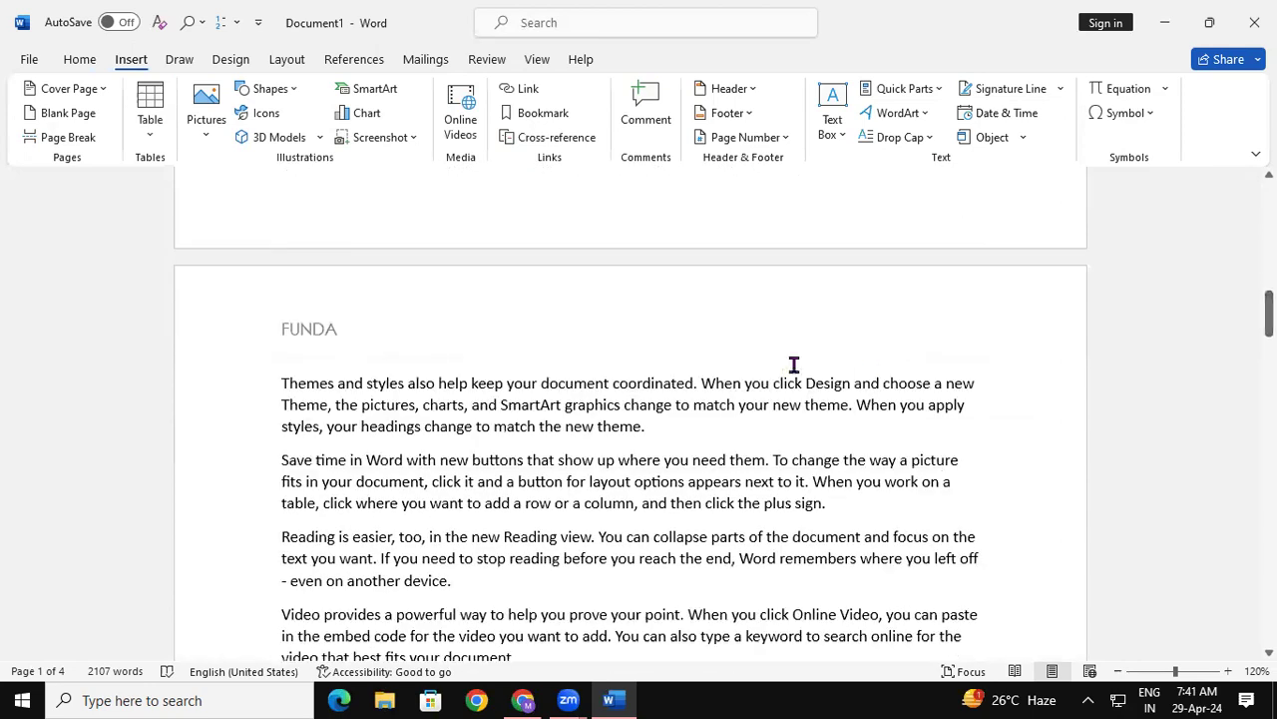
double_click(439, 336)
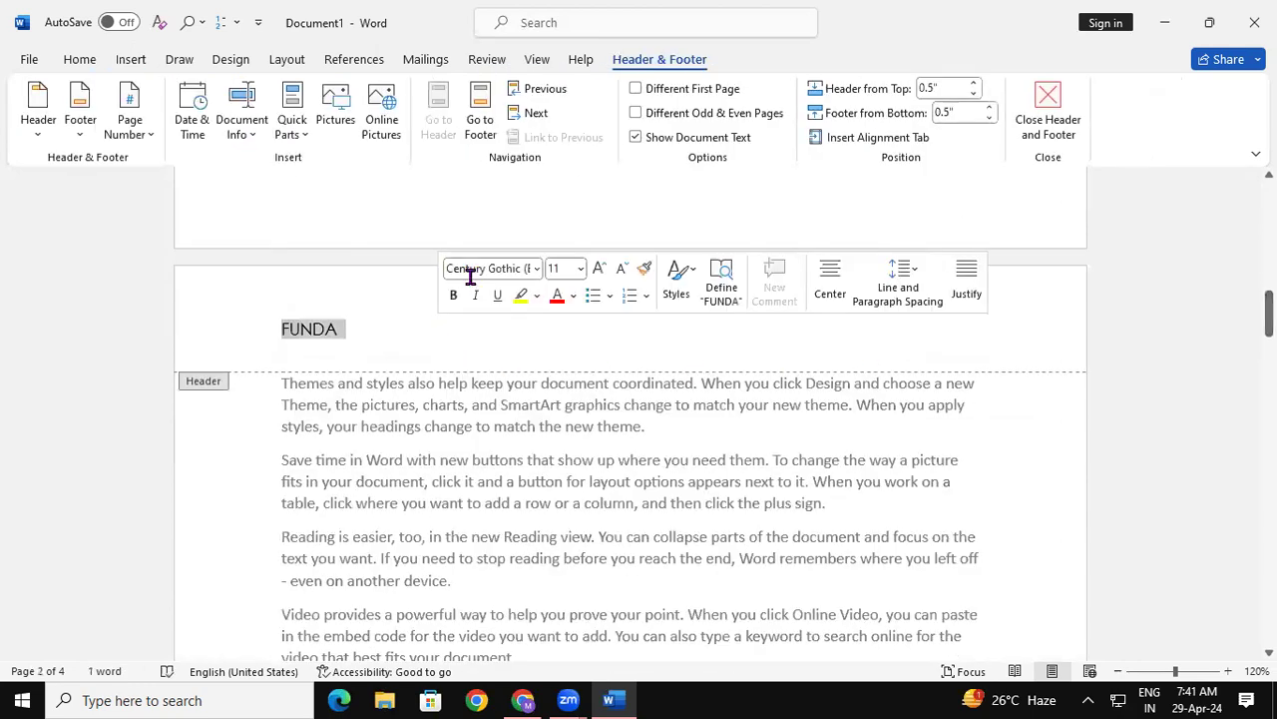
key("Delete")
type("MS O")
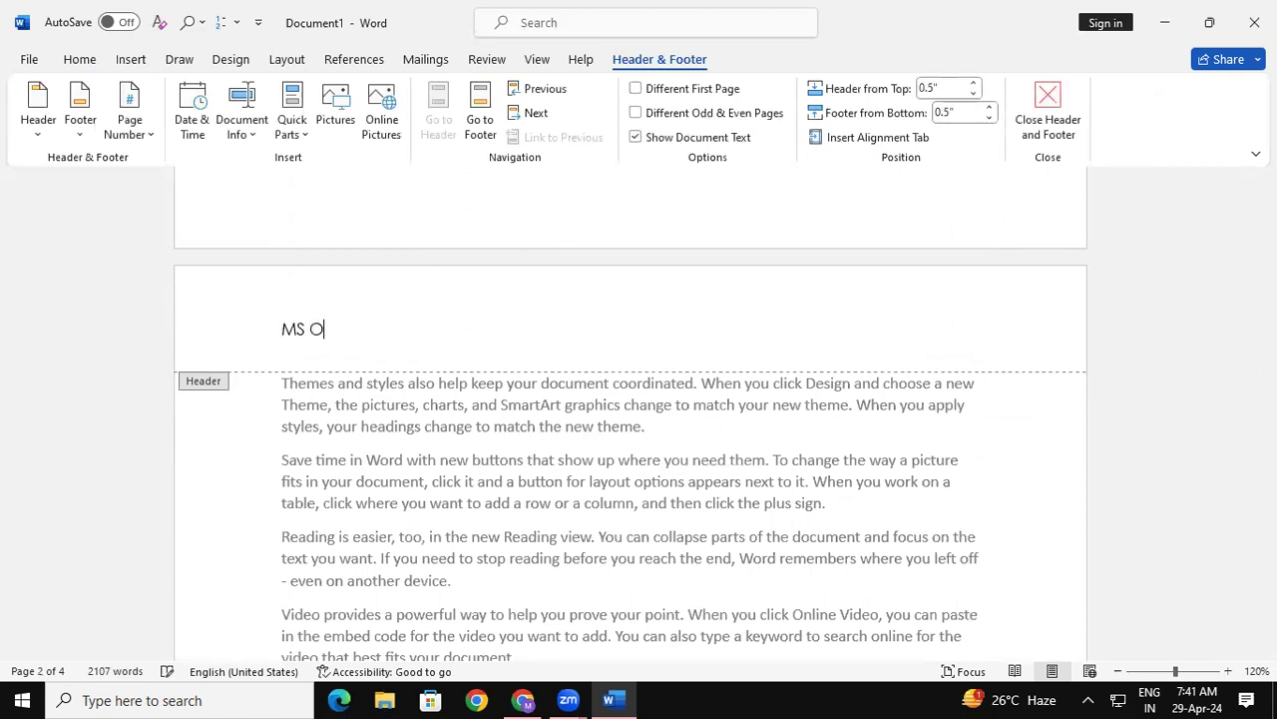
type("FFICE")
double_click(477, 415)
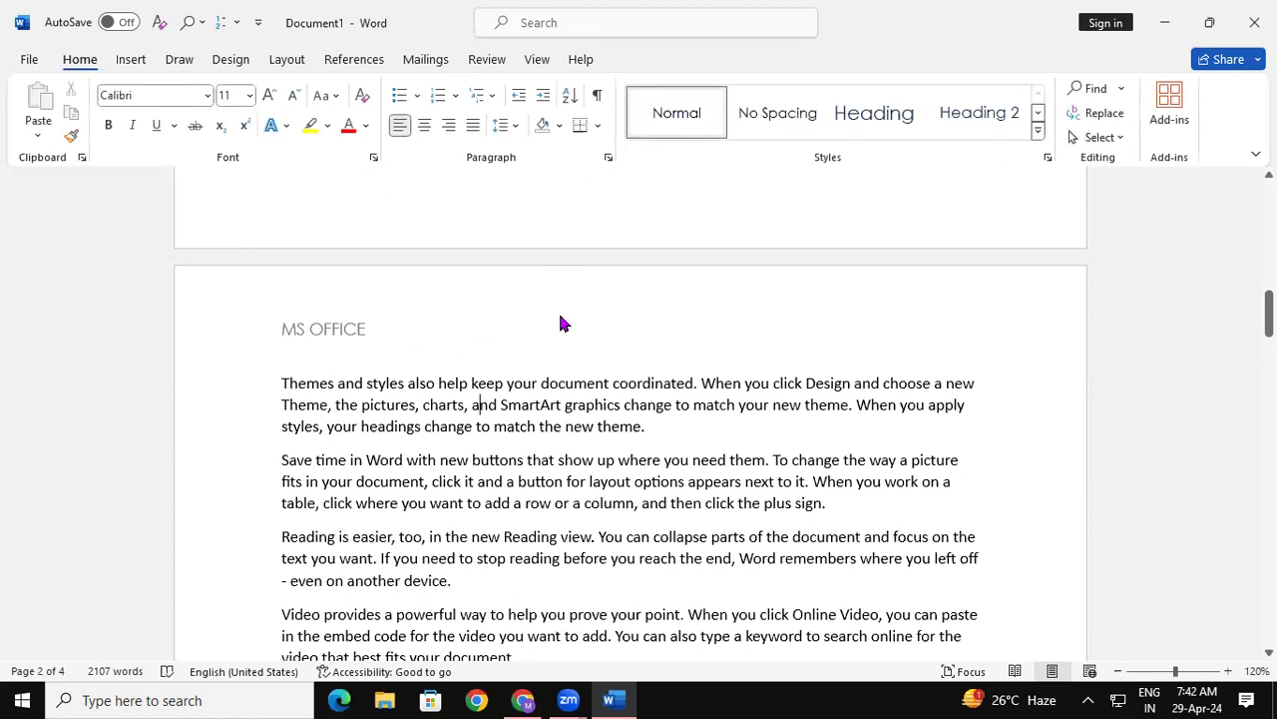
left_click_drag(1268, 313, 1269, 519)
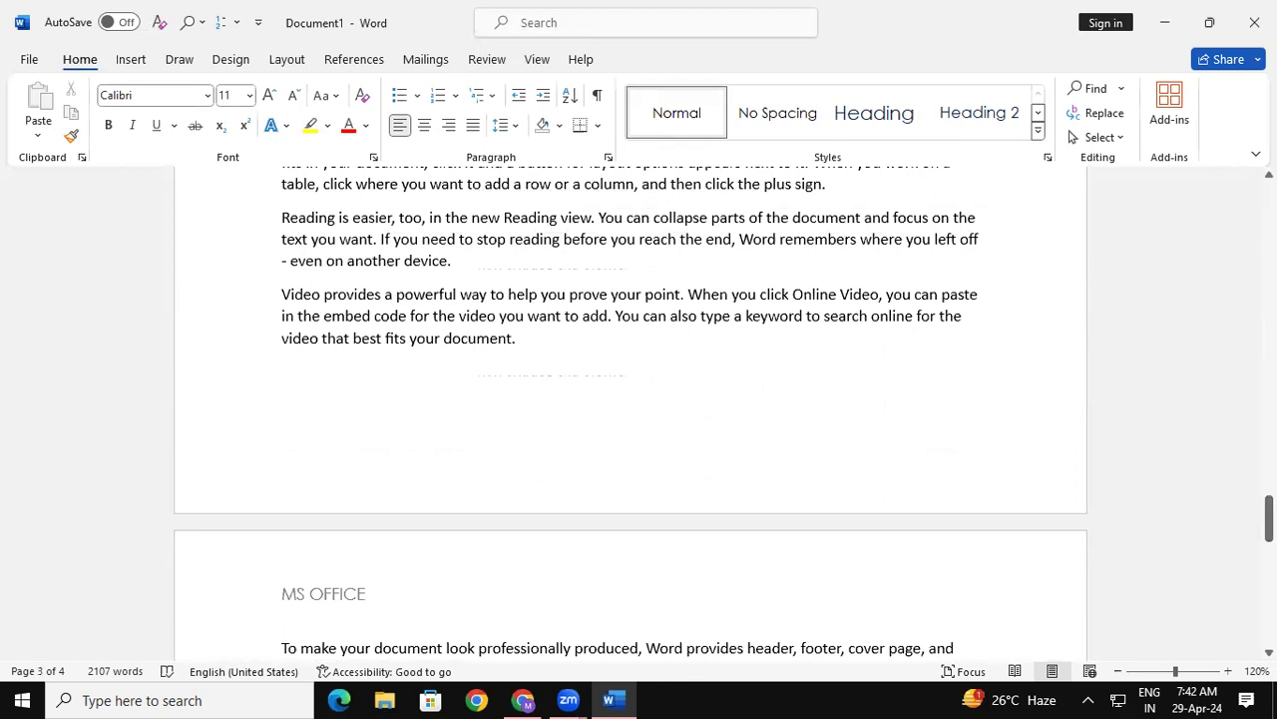
Replace the page 1 header text with FUNDA, close header editing and place the insertion point after the last paragraph on page 1.
left_click_drag(1268, 519, 1268, 205)
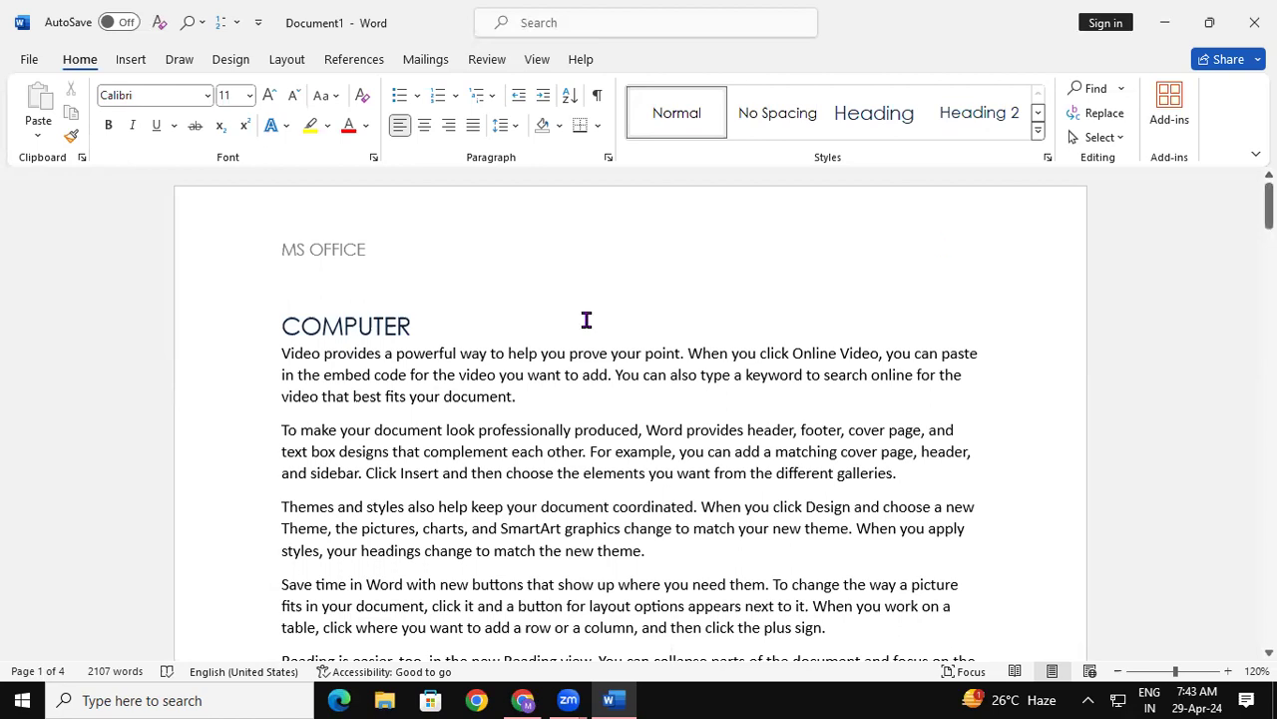
double_click(474, 256)
left_click_drag(422, 259, 250, 249)
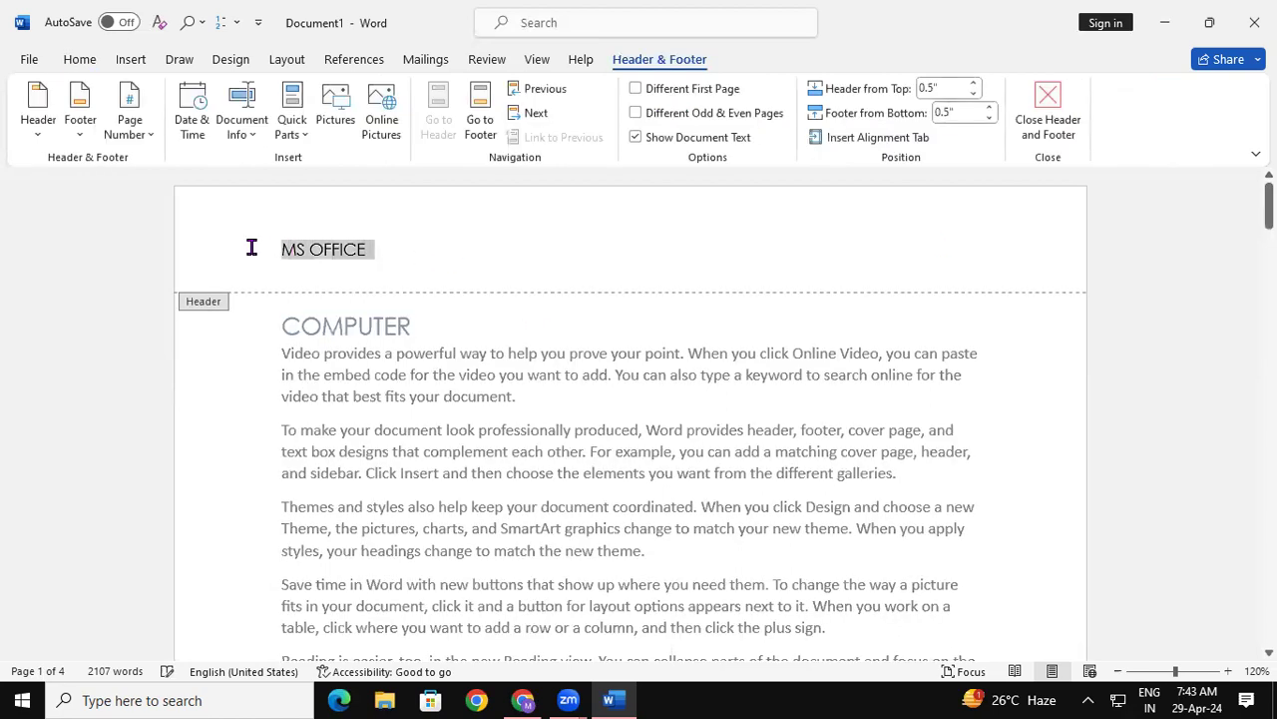
type("FUNDA")
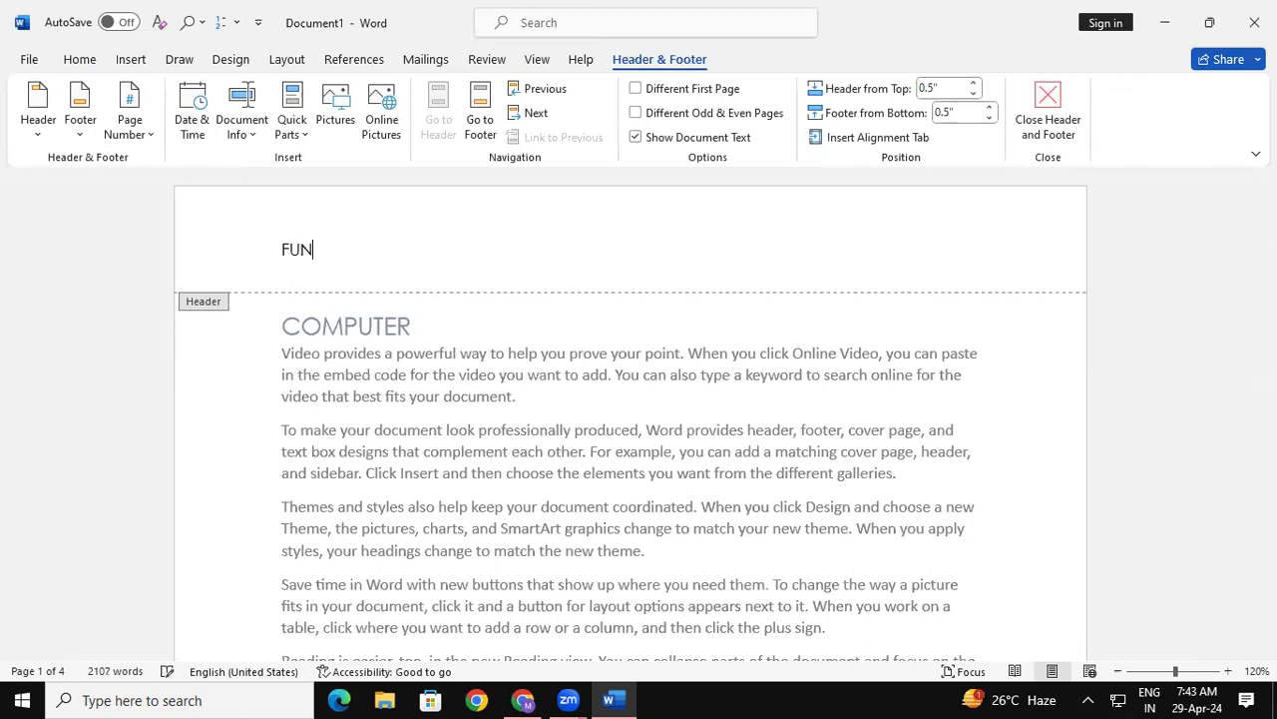
double_click(579, 461)
left_click_drag(1268, 209, 1269, 300)
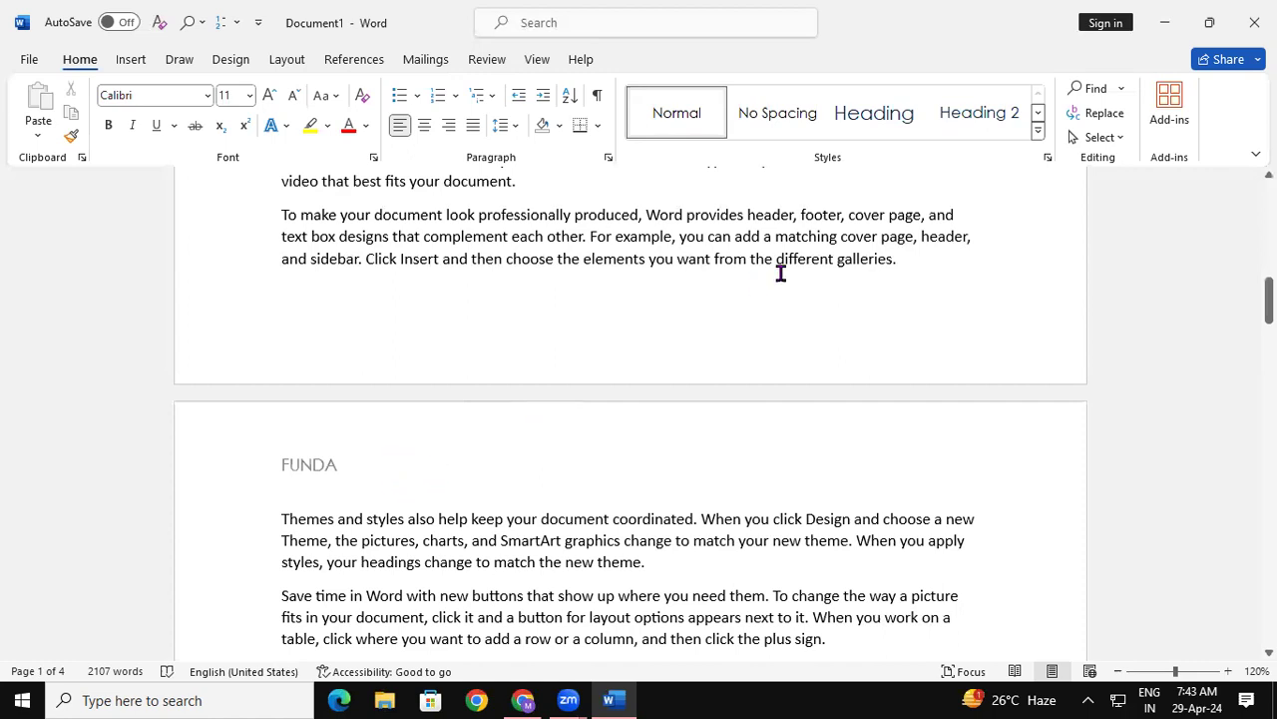
left_click(915, 265)
left_click(131, 60)
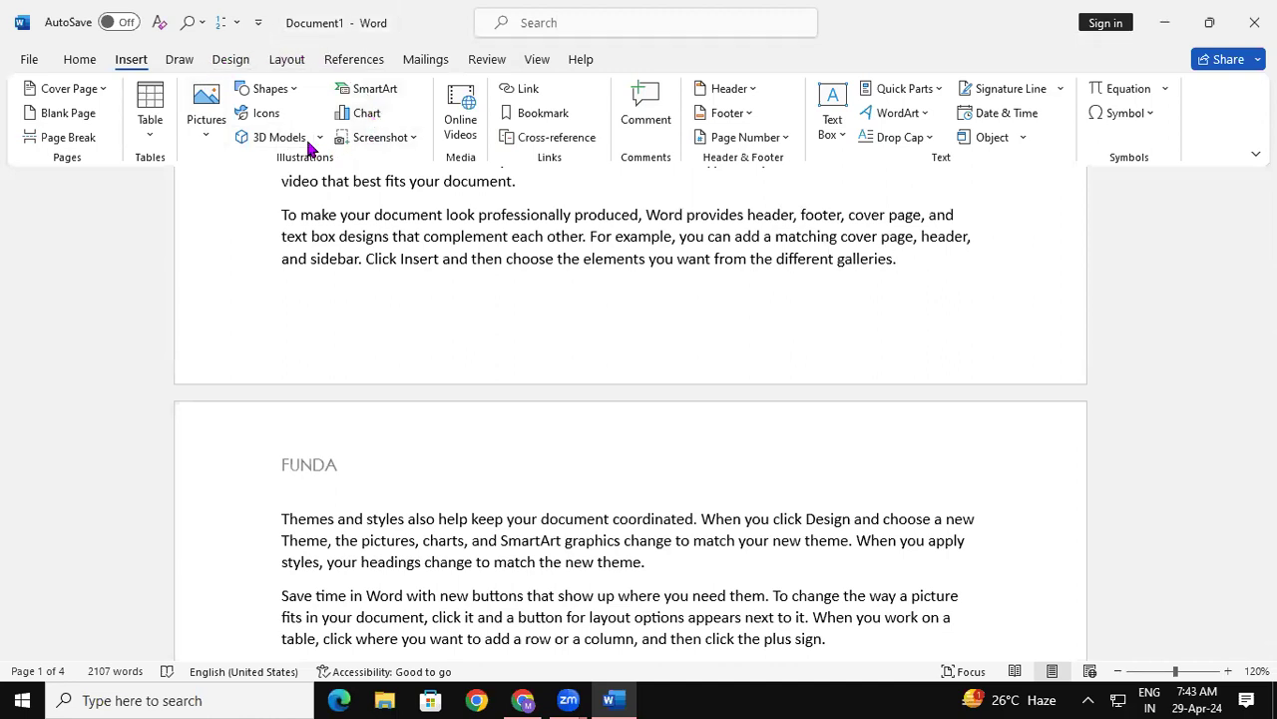
left_click(326, 63)
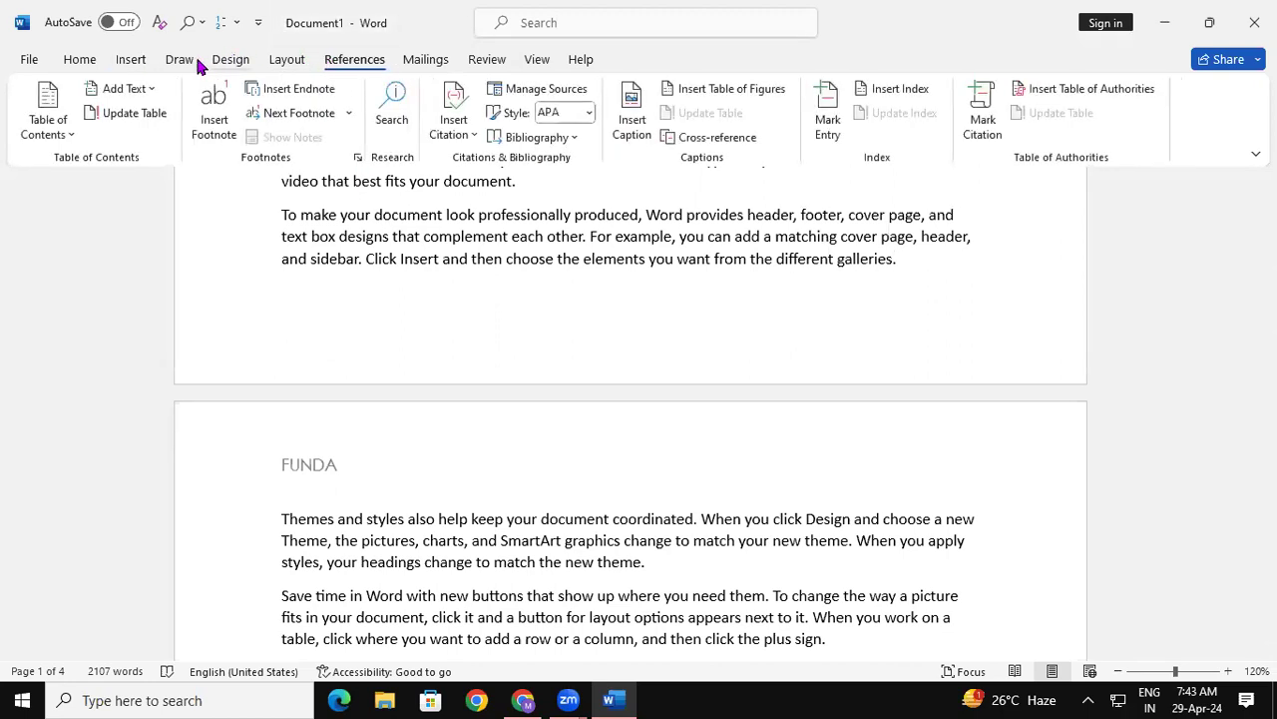
left_click(134, 59)
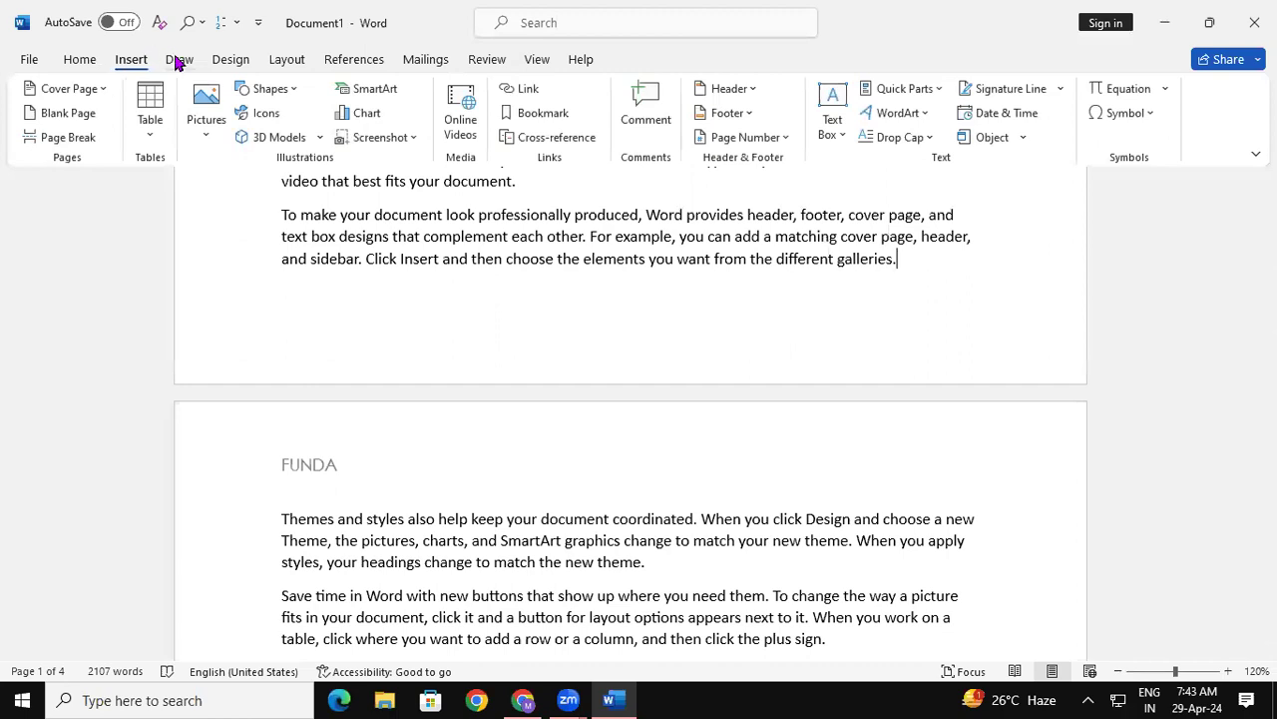
left_click(177, 60)
left_click(130, 59)
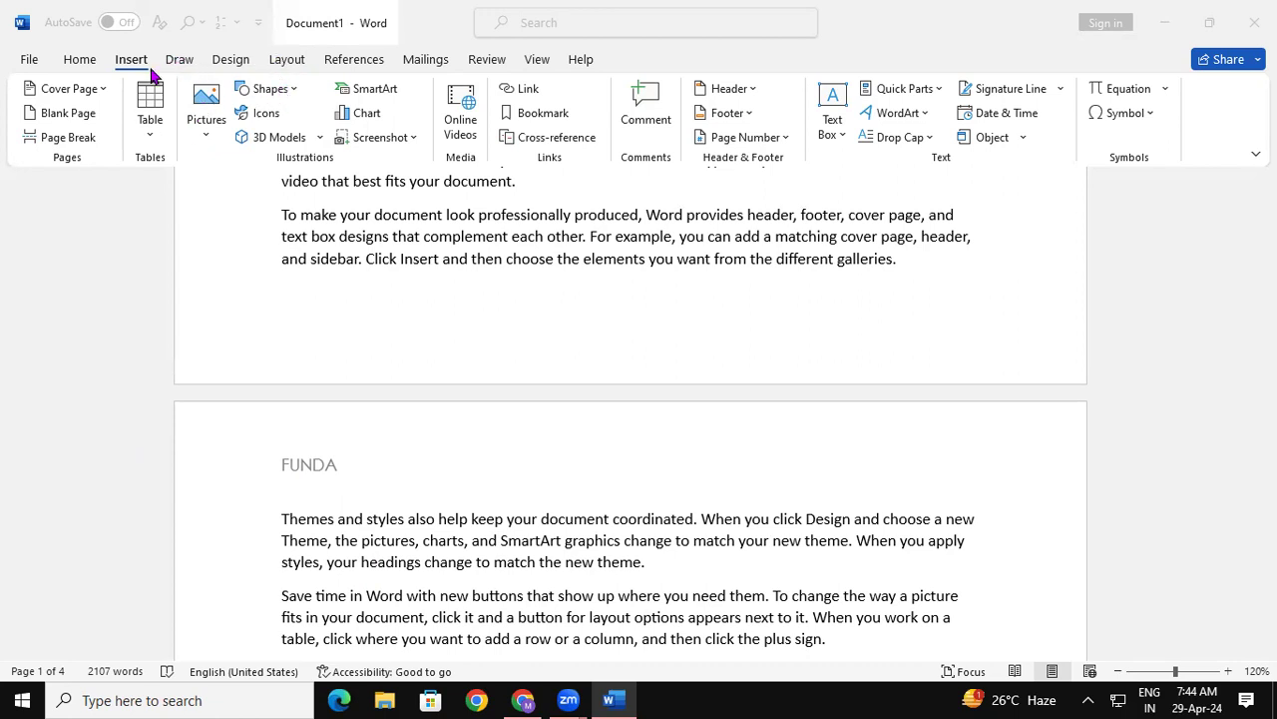
left_click(388, 466)
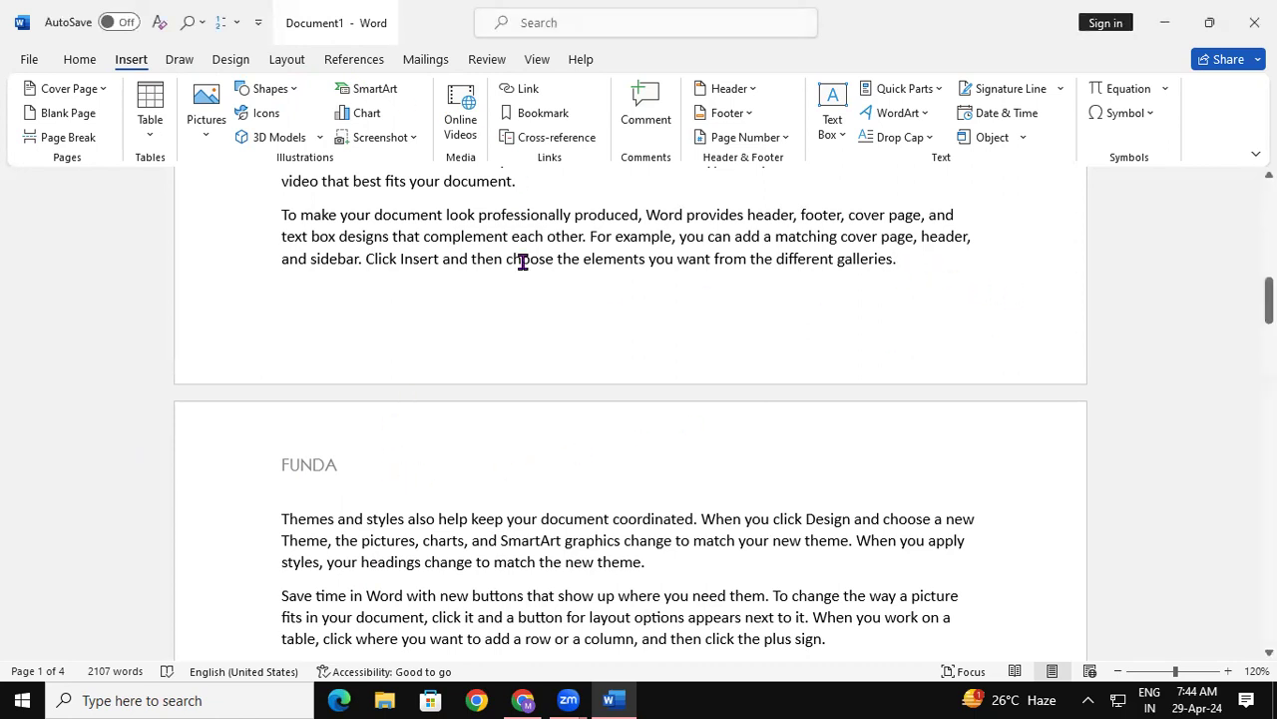
Insert a Next Page section break at the end of page 1.
left_click(284, 62)
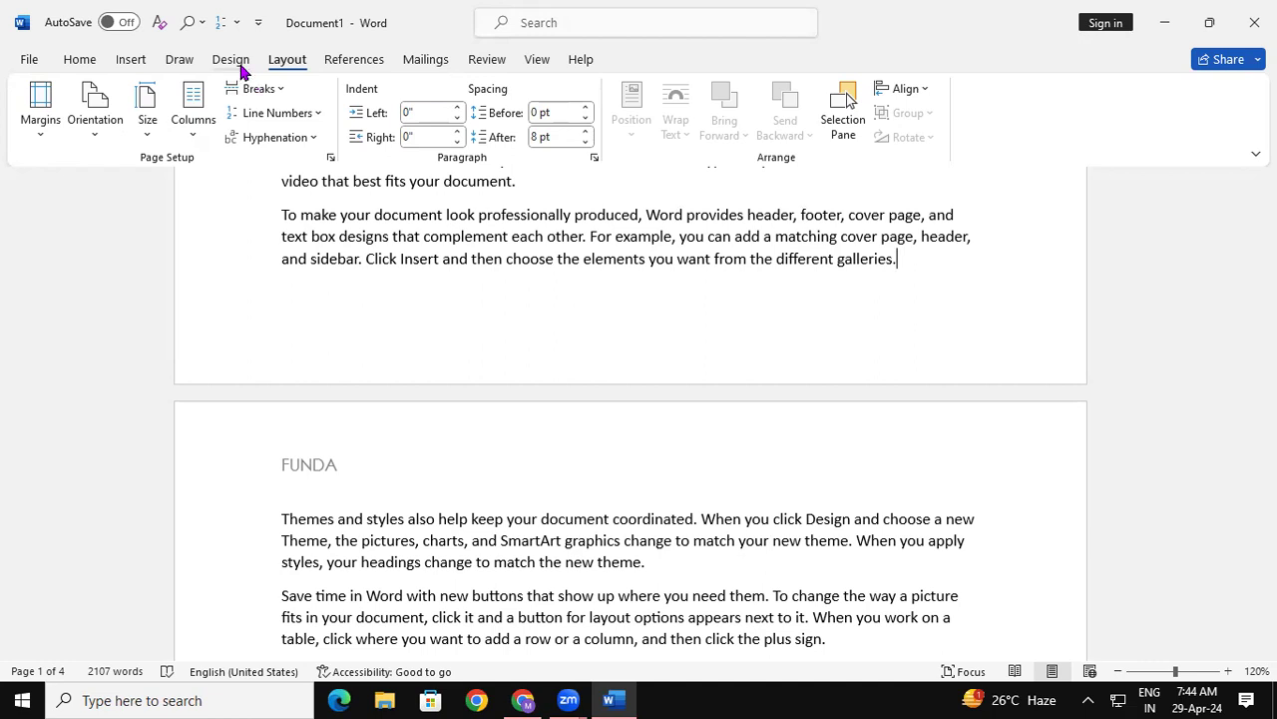
left_click(259, 89)
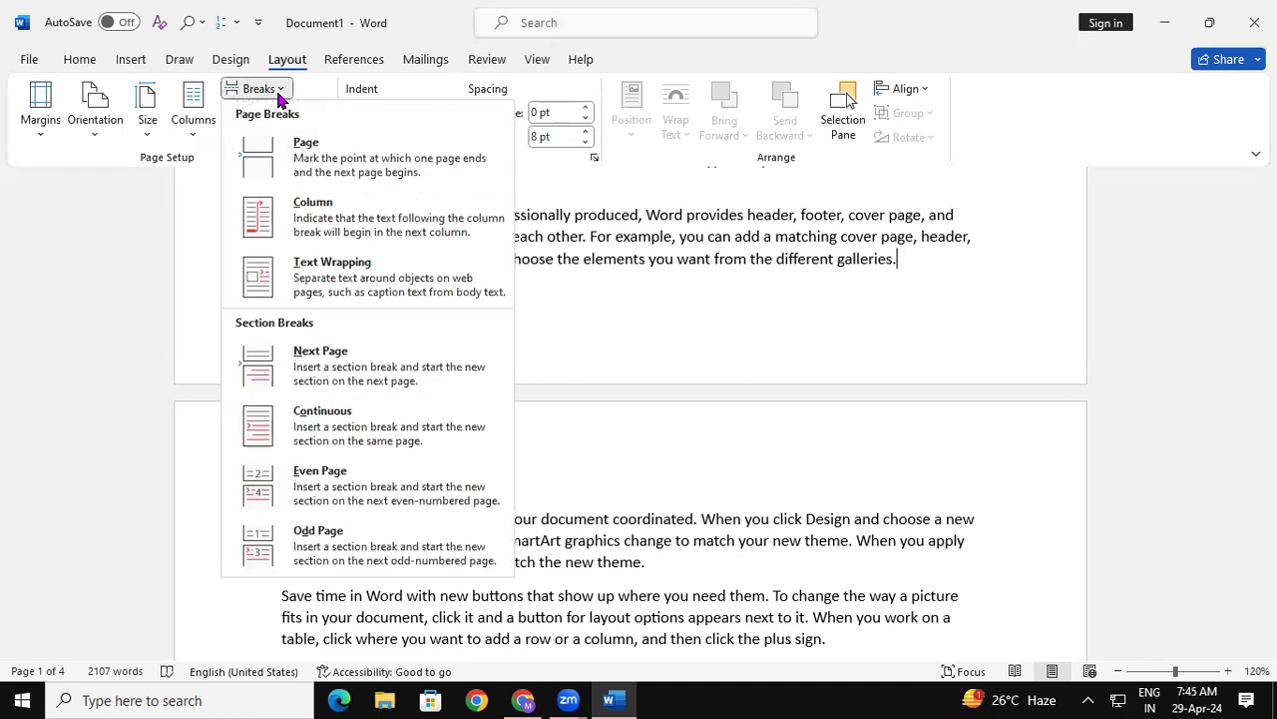
left_click(321, 367)
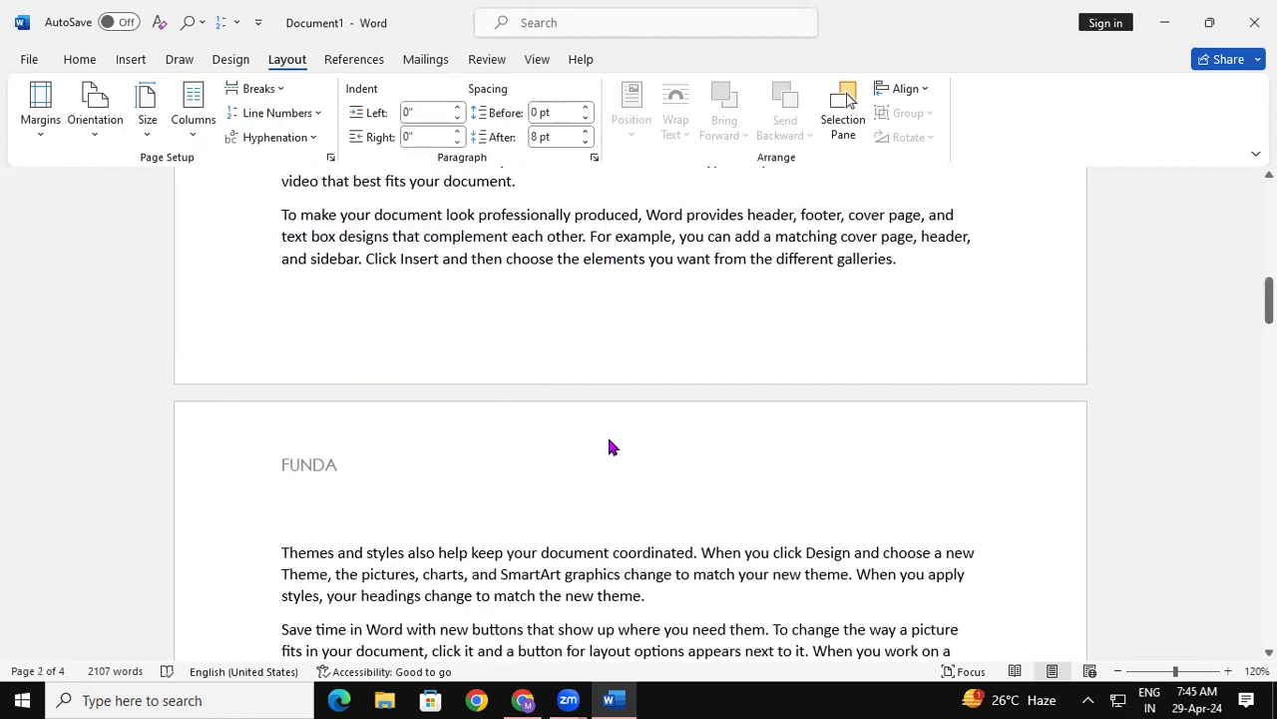
Unlink the Section 2 header from the previous section, replace its text with MS OFFICE and close header editing.
double_click(403, 469)
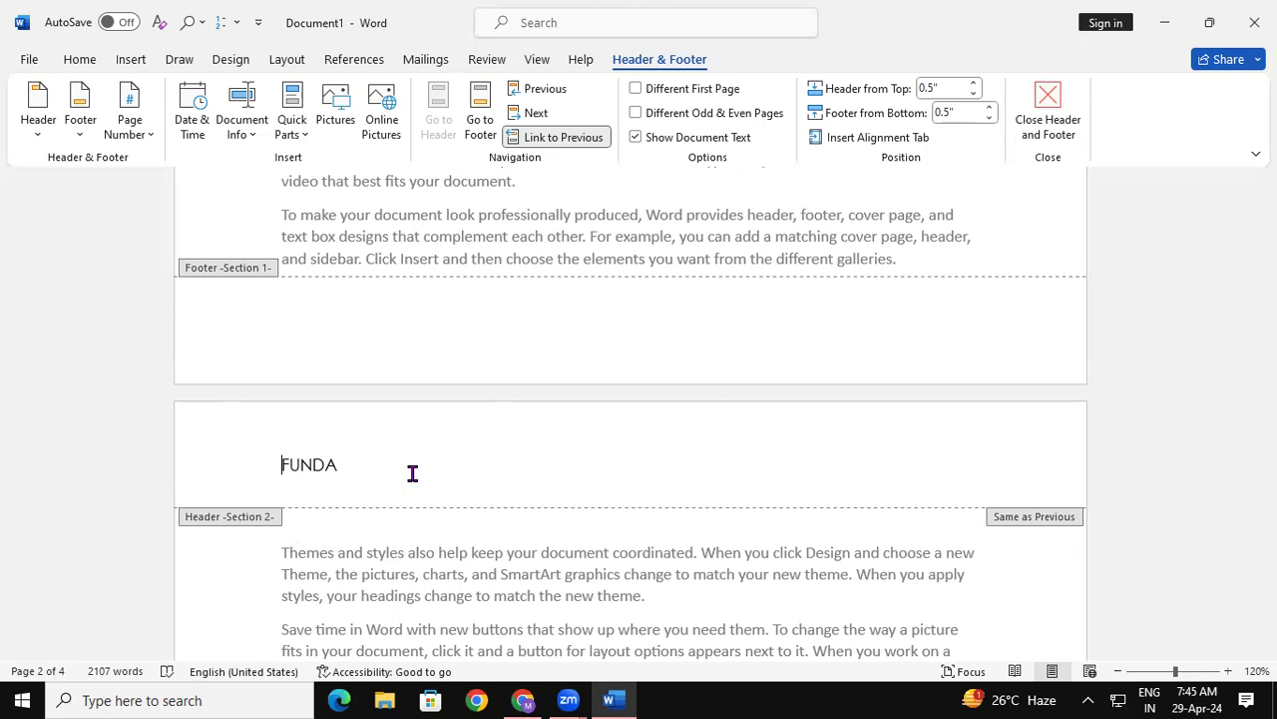
left_click(564, 139)
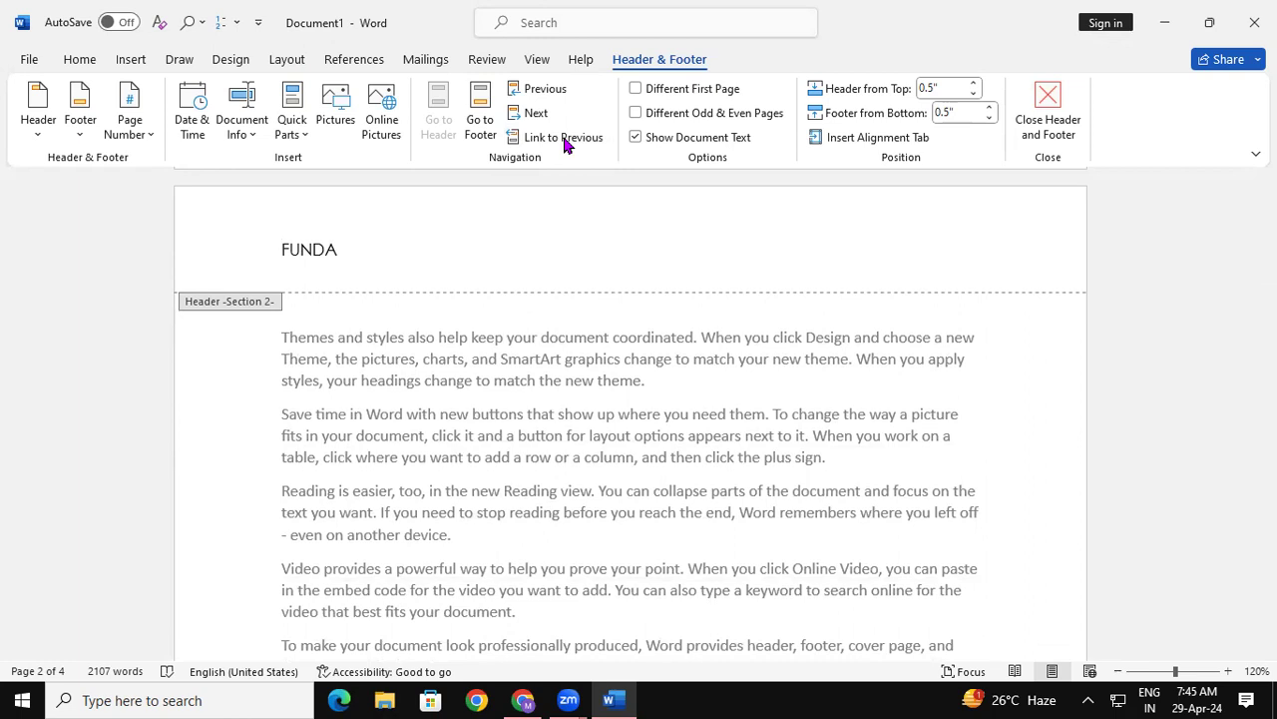
scroll(630, 413, "up", 1)
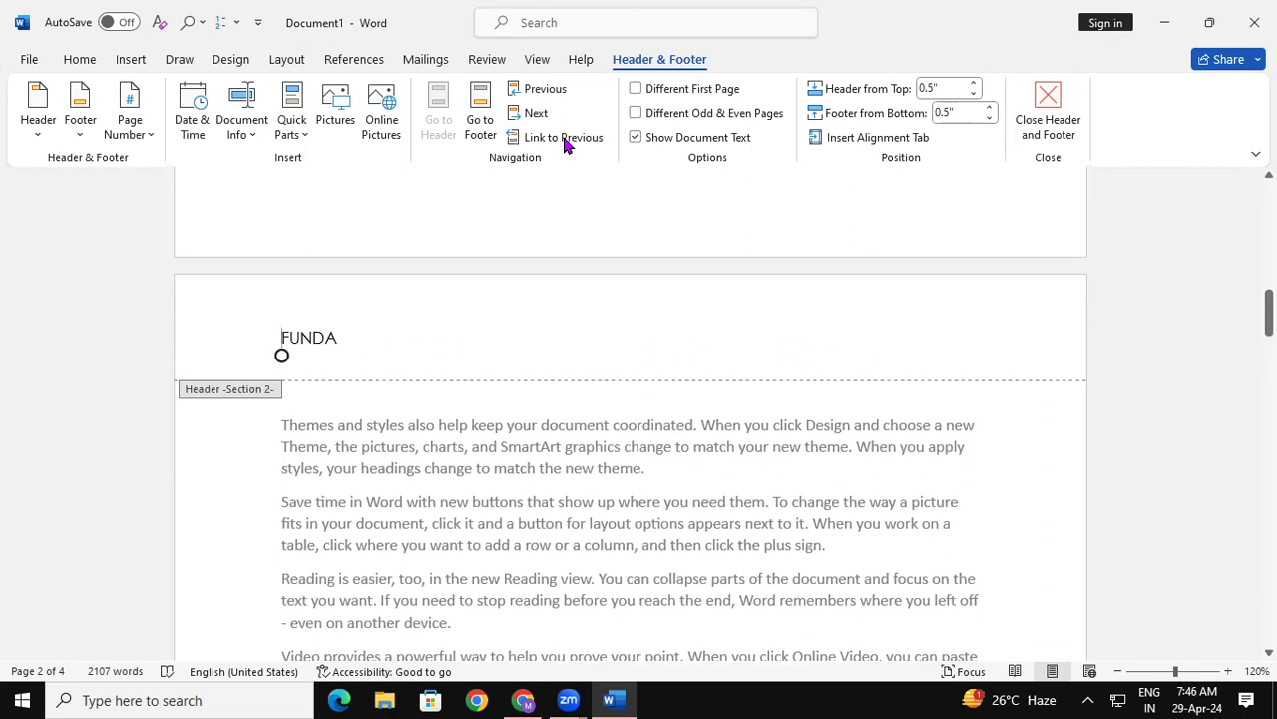
left_click_drag(373, 335, 292, 320)
left_click(136, 322)
type("MS OFFICE")
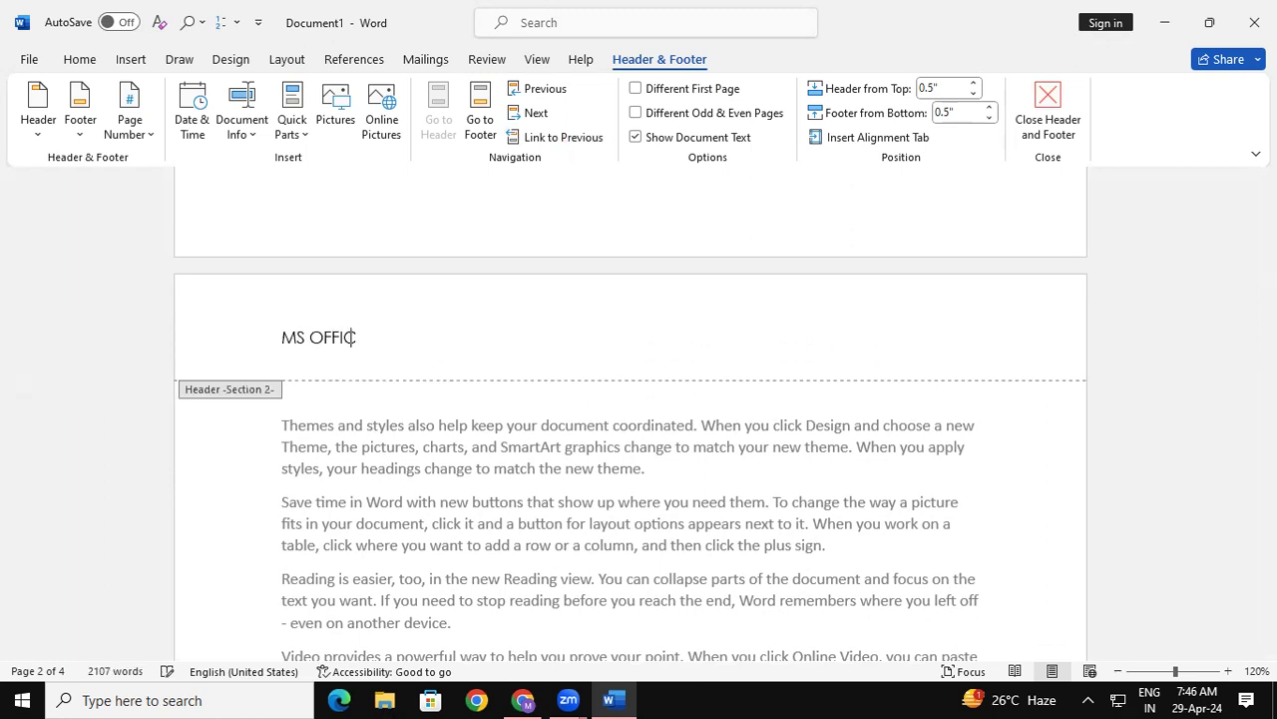
double_click(307, 431)
Insert a Next Page section break after the last paragraph on page 2.
mouse_move(1269, 313)
left_mouse_down()
mouse_move(1268, 209)
mouse_move(1268, 318)
left_mouse_up()
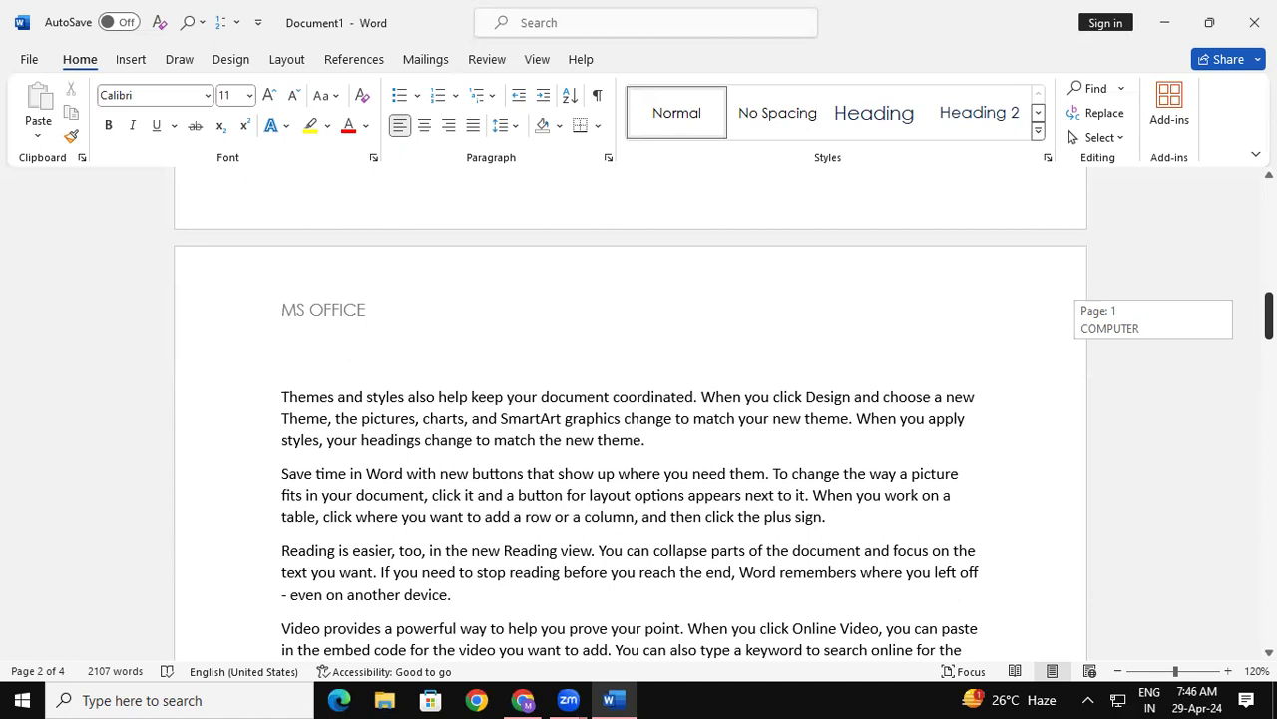
left_click_drag(1268, 317, 1268, 400)
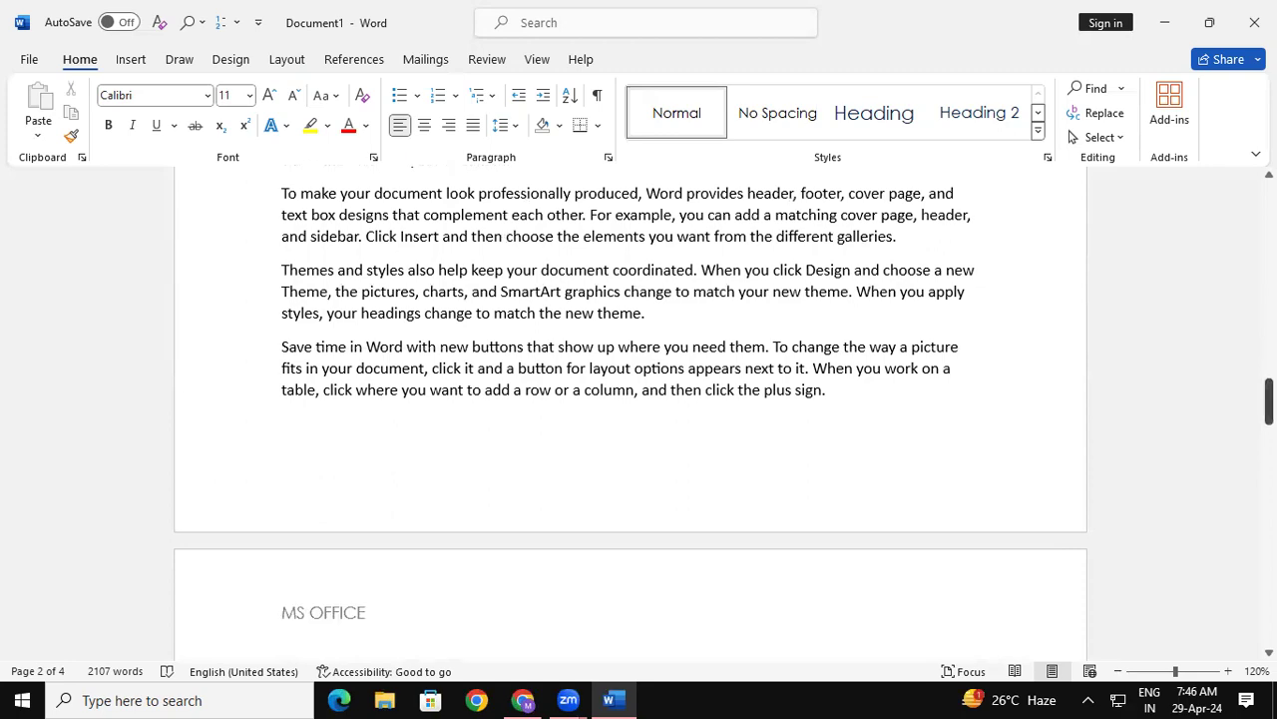
mouse_move(1268, 401)
left_mouse_down()
mouse_move(1269, 327)
mouse_move(1269, 414)
left_mouse_up()
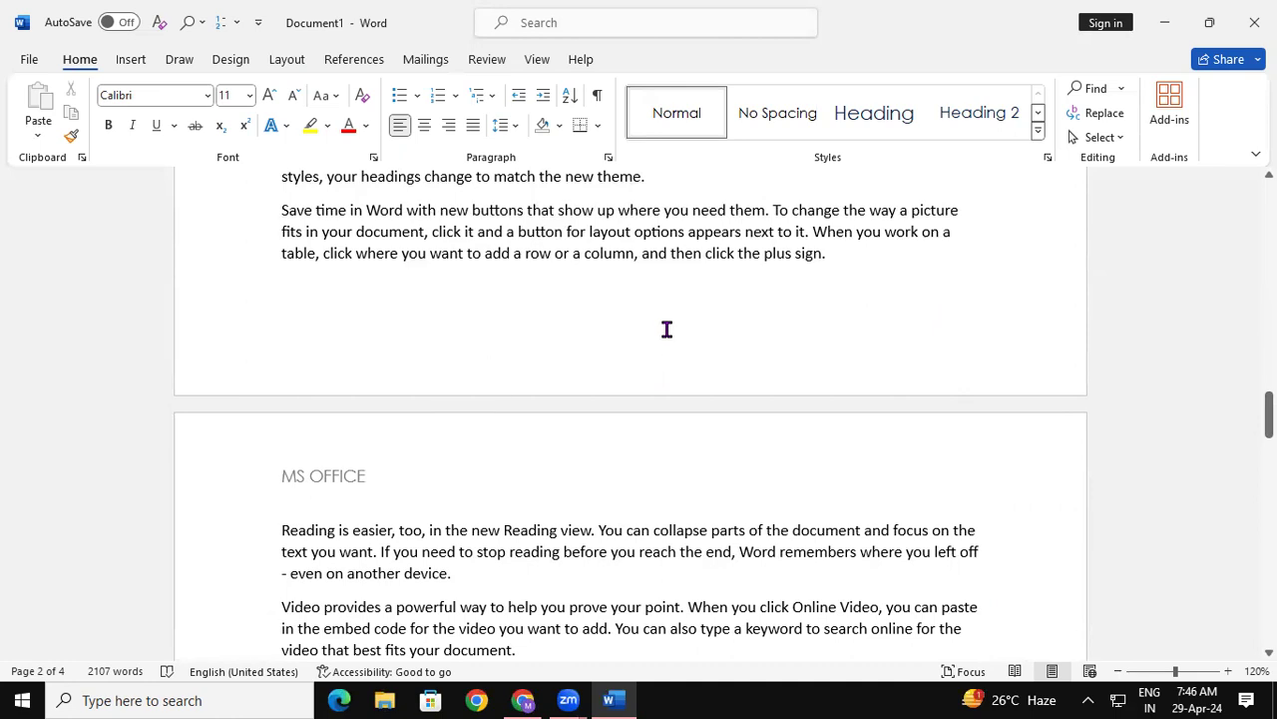
left_click(836, 257)
left_click(286, 58)
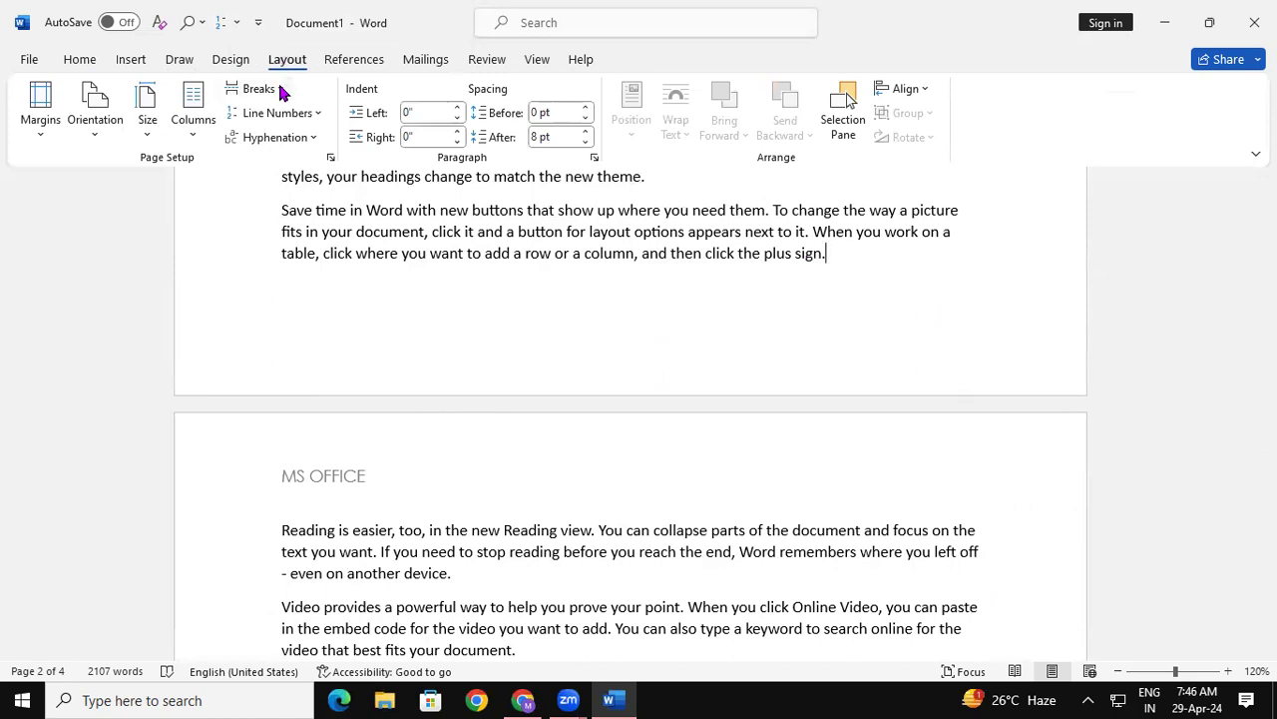
left_click(280, 87)
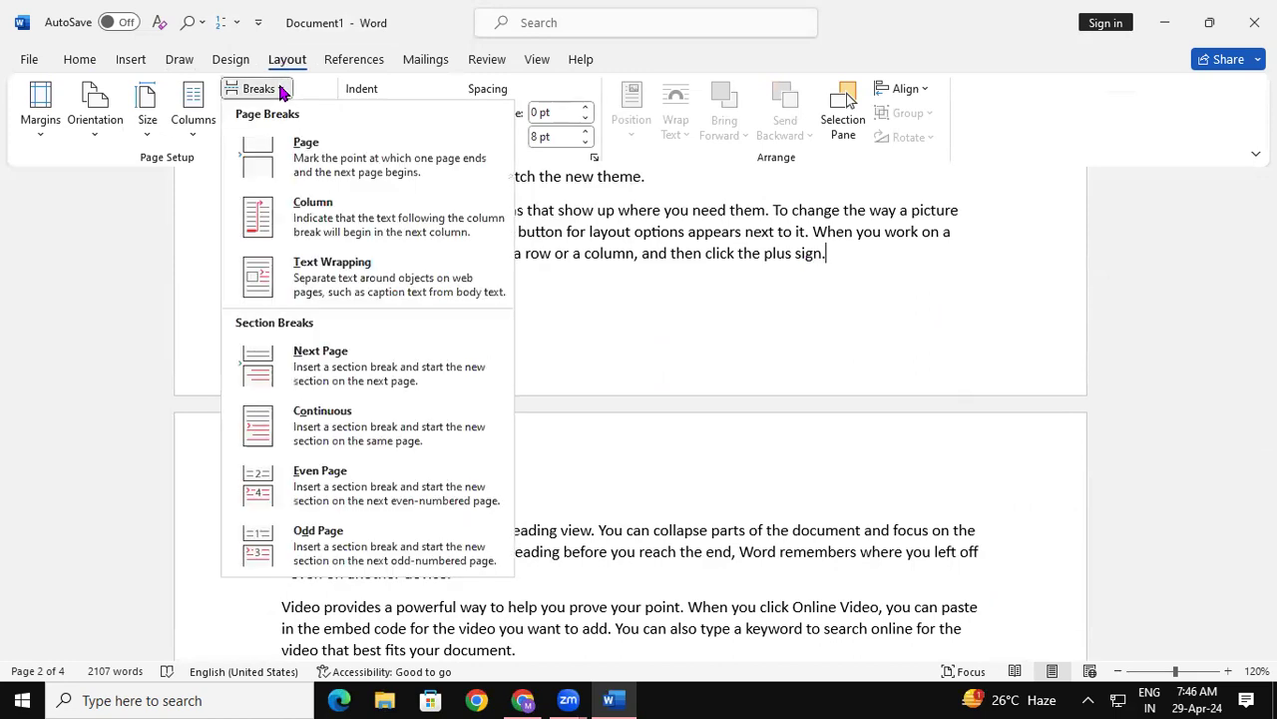
left_click(360, 362)
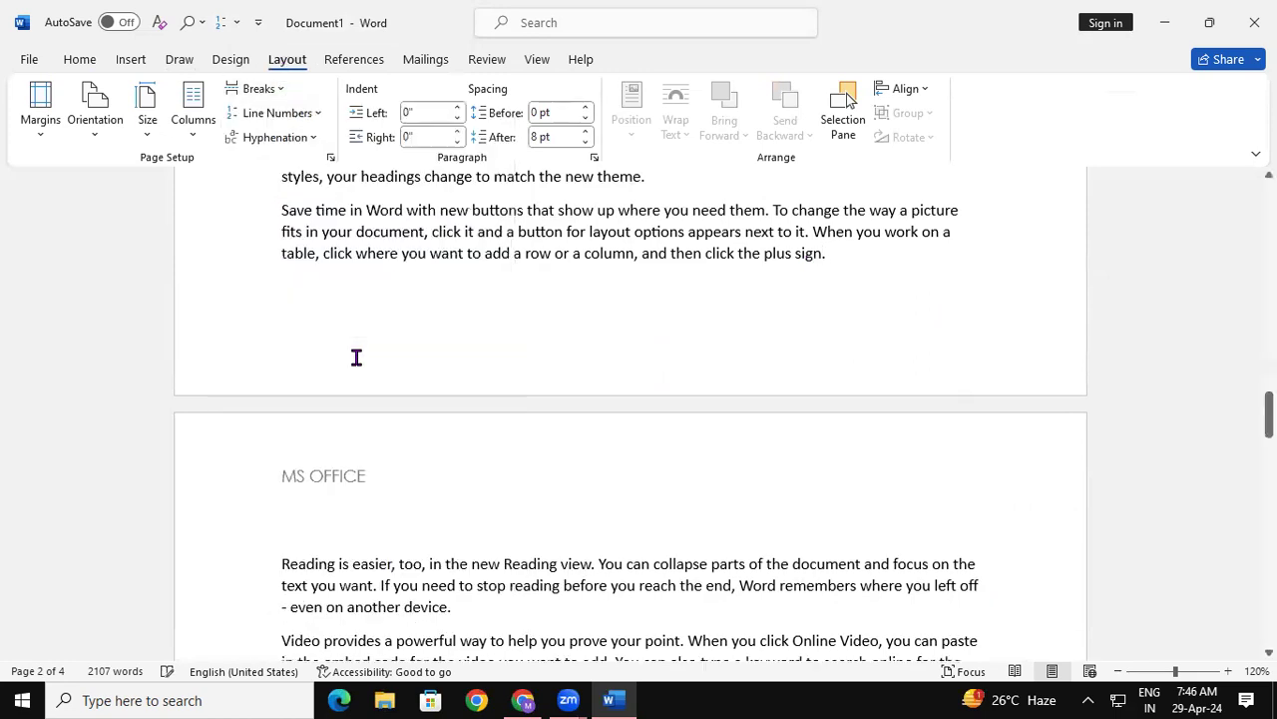
Unlink the Section 3 header from the previous section, replace its text with OS and close header editing.
double_click(404, 458)
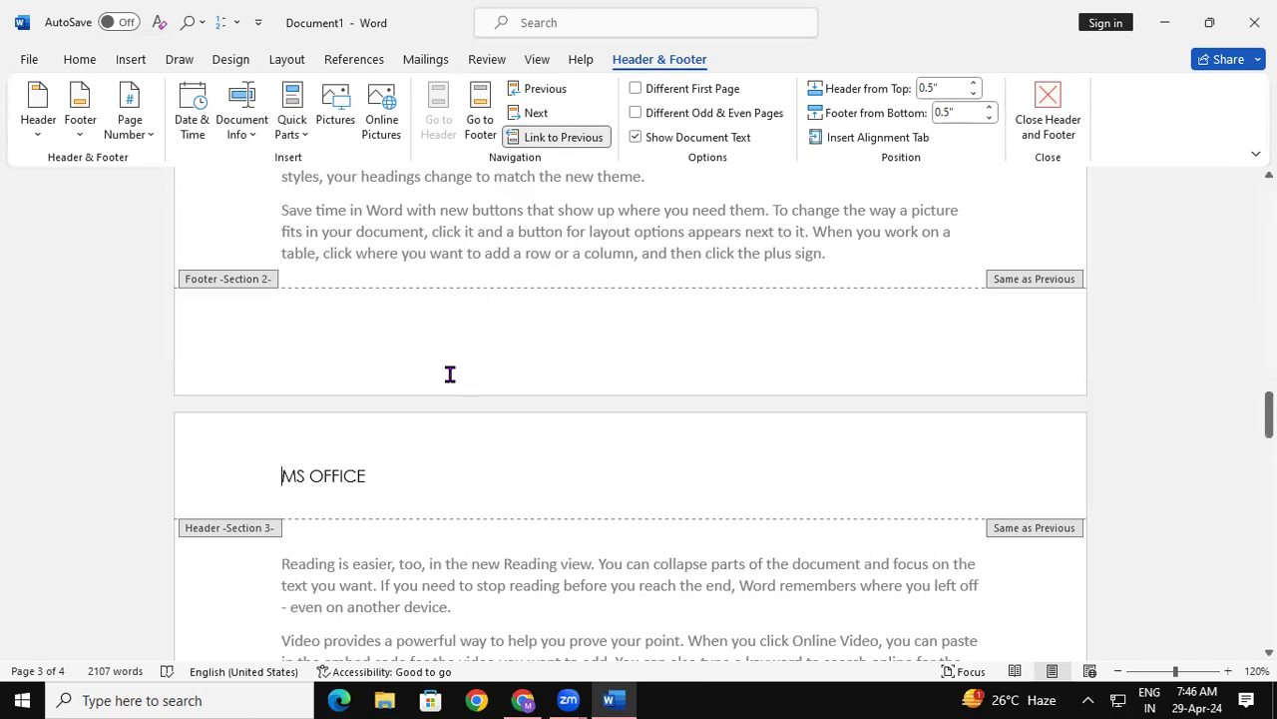
left_click(526, 142)
scroll(451, 235, "down", 1)
left_click_drag(451, 237, 245, 288)
type("OS")
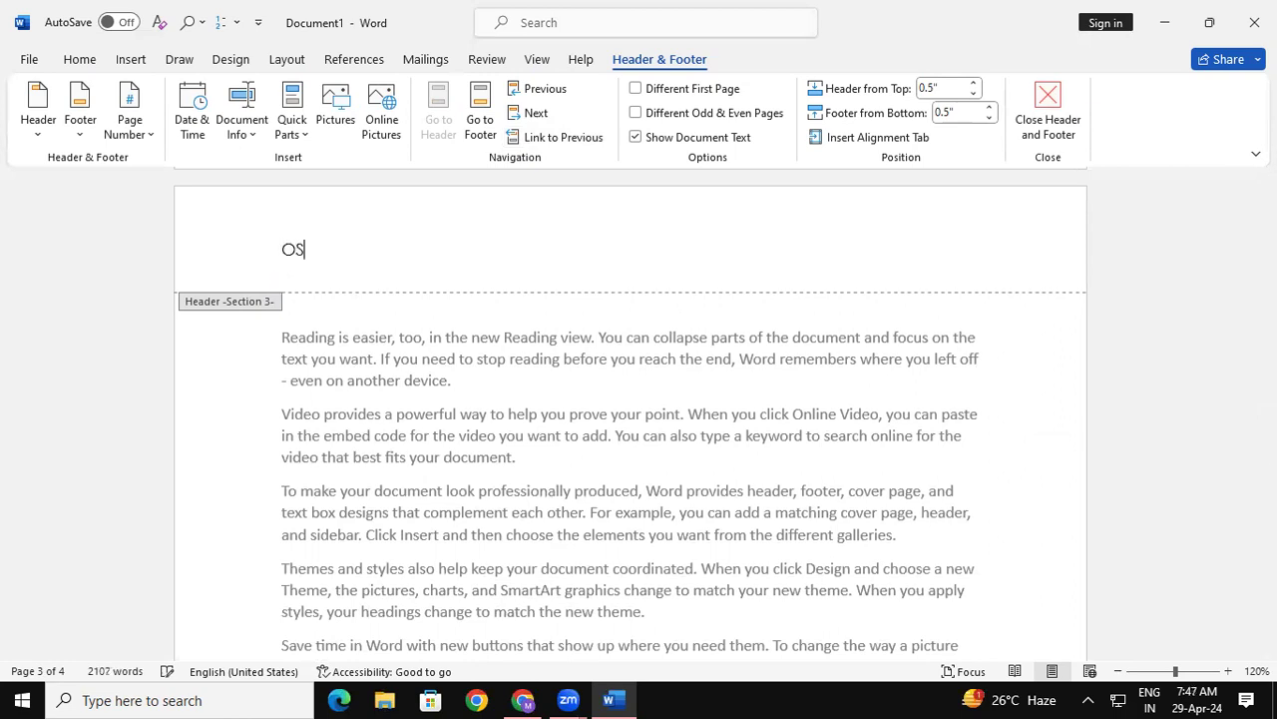
double_click(406, 337)
Insert a blank page at the insertion point in page 3's first paragraph.
left_click_drag(1268, 436, 1268, 621)
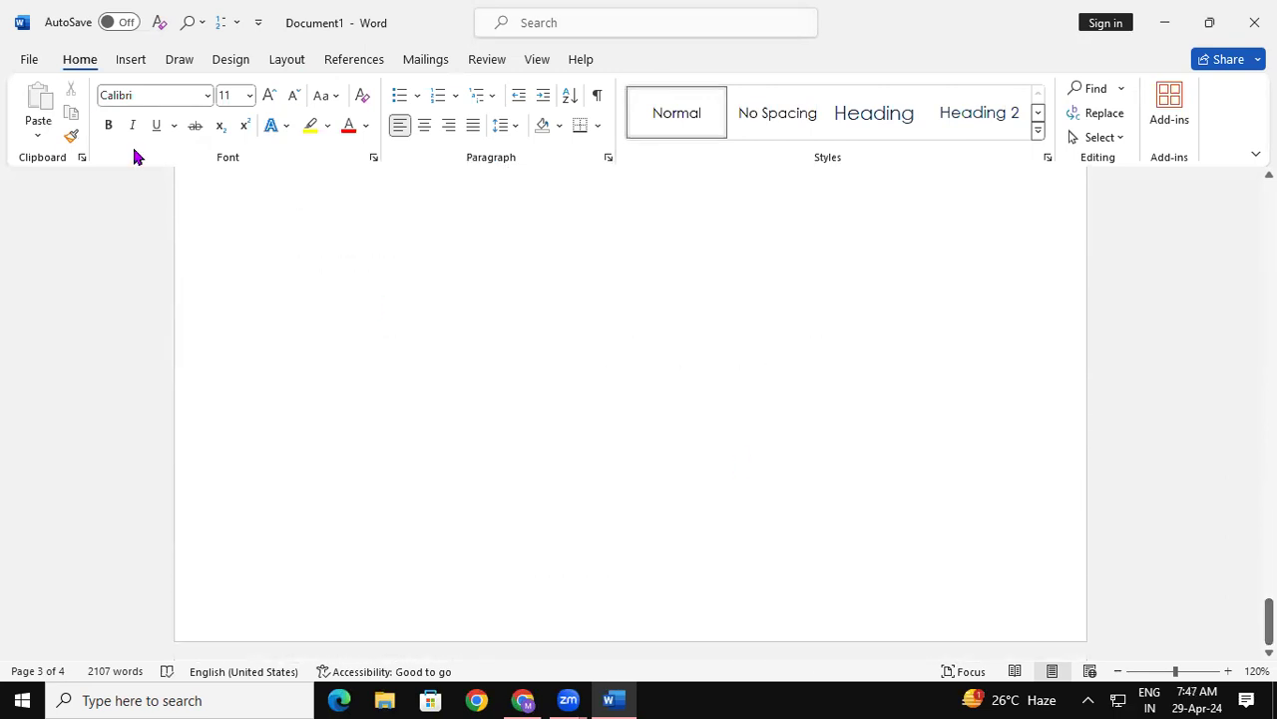
left_click(129, 58)
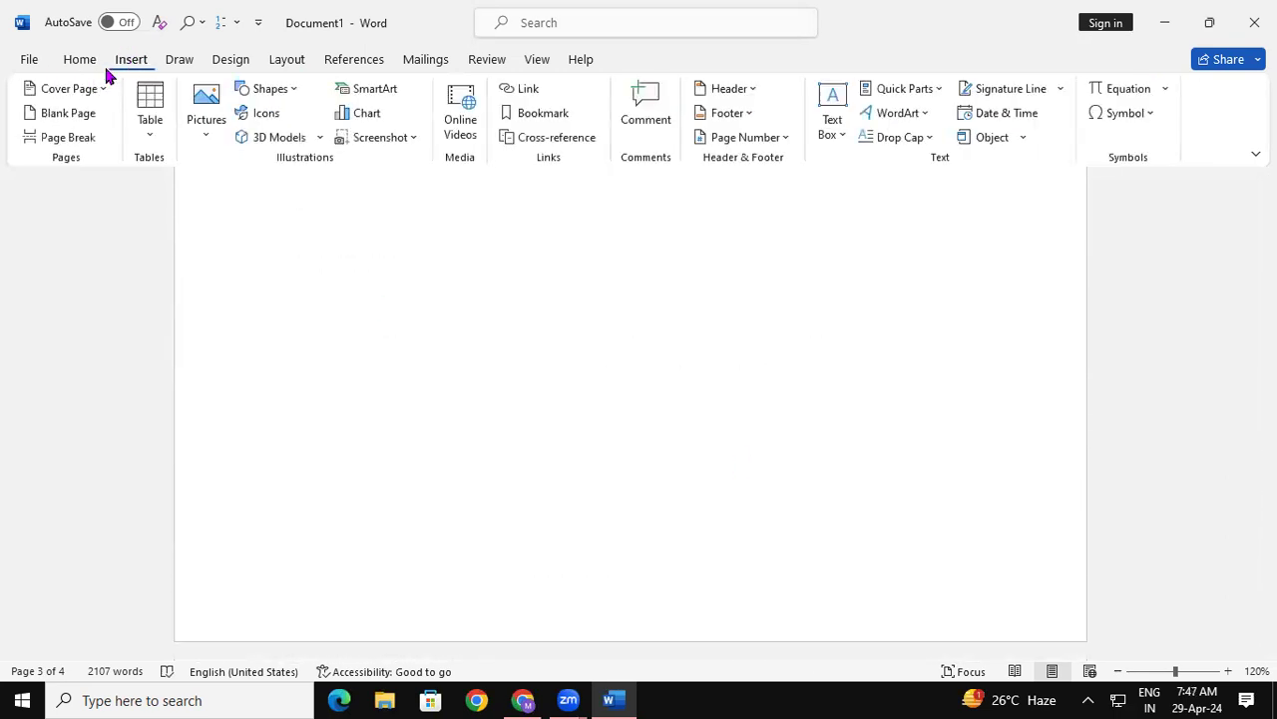
left_click(69, 116)
left_click_drag(1269, 435, 1269, 372)
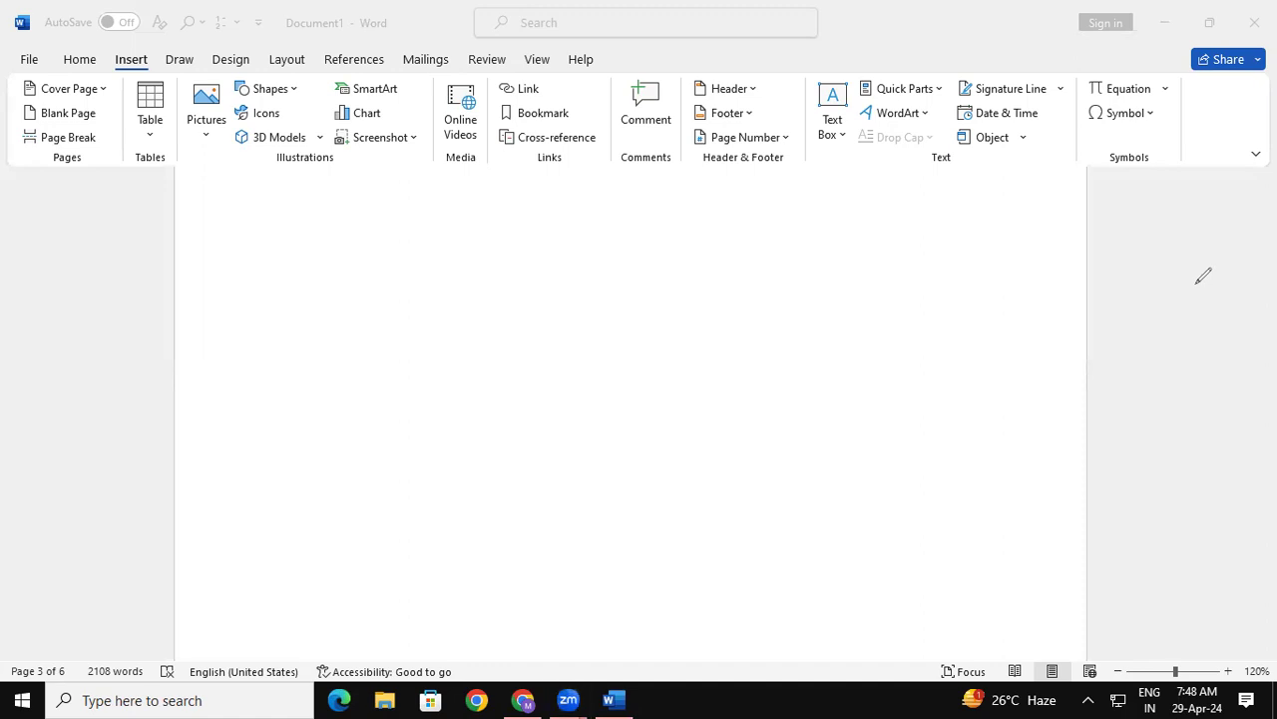
Handwrite "Layout >> Breaks >> Next Page" in red ink across the upper part of the blank page.
mouse_move(239, 214)
left_mouse_down()
mouse_move(259, 245)
mouse_move(297, 221)
mouse_move(287, 278)
left_mouse_up()
mouse_move(315, 217)
left_mouse_down()
mouse_move(301, 238)
mouse_move(317, 219)
mouse_move(344, 236)
mouse_move(351, 216)
left_mouse_up()
mouse_move(359, 205)
left_mouse_down()
mouse_move(359, 239)
mouse_move(380, 218)
left_mouse_up()
mouse_move(396, 198)
left_mouse_down()
mouse_move(445, 211)
mouse_move(393, 238)
left_mouse_up()
mouse_move(450, 196)
left_mouse_down()
mouse_move(486, 207)
mouse_move(420, 244)
left_mouse_up()
mouse_move(515, 192)
left_mouse_down()
mouse_move(514, 237)
mouse_move(545, 222)
mouse_move(517, 237)
left_mouse_up()
mouse_move(549, 205)
left_mouse_down()
mouse_move(559, 228)
mouse_move(579, 206)
left_mouse_up()
mouse_move(589, 214)
left_mouse_down()
mouse_move(646, 222)
mouse_move(674, 206)
mouse_move(699, 218)
mouse_move(765, 203)
mouse_move(728, 225)
left_mouse_up()
mouse_move(753, 180)
left_mouse_down()
mouse_move(801, 193)
mouse_move(768, 226)
left_mouse_up()
left_click_drag(820, 184, 820, 215)
mouse_move(822, 182)
left_mouse_down()
mouse_move(858, 208)
mouse_move(853, 175)
left_mouse_up()
left_click_drag(870, 197, 893, 210)
left_click_drag(908, 184, 910, 191)
mouse_move(929, 174)
left_mouse_down()
mouse_move(938, 209)
mouse_move(935, 188)
left_mouse_up()
mouse_move(962, 181)
left_mouse_down()
mouse_move(960, 213)
mouse_move(1030, 179)
mouse_move(1012, 231)
mouse_move(1066, 196)
left_mouse_up()
Handwrite ">> Bring header with double click" in red as the second line of the notes.
mouse_move(299, 327)
left_mouse_down()
mouse_move(341, 337)
mouse_move(305, 369)
left_mouse_up()
mouse_move(328, 321)
left_mouse_down()
mouse_move(339, 325)
mouse_move(339, 379)
left_mouse_up()
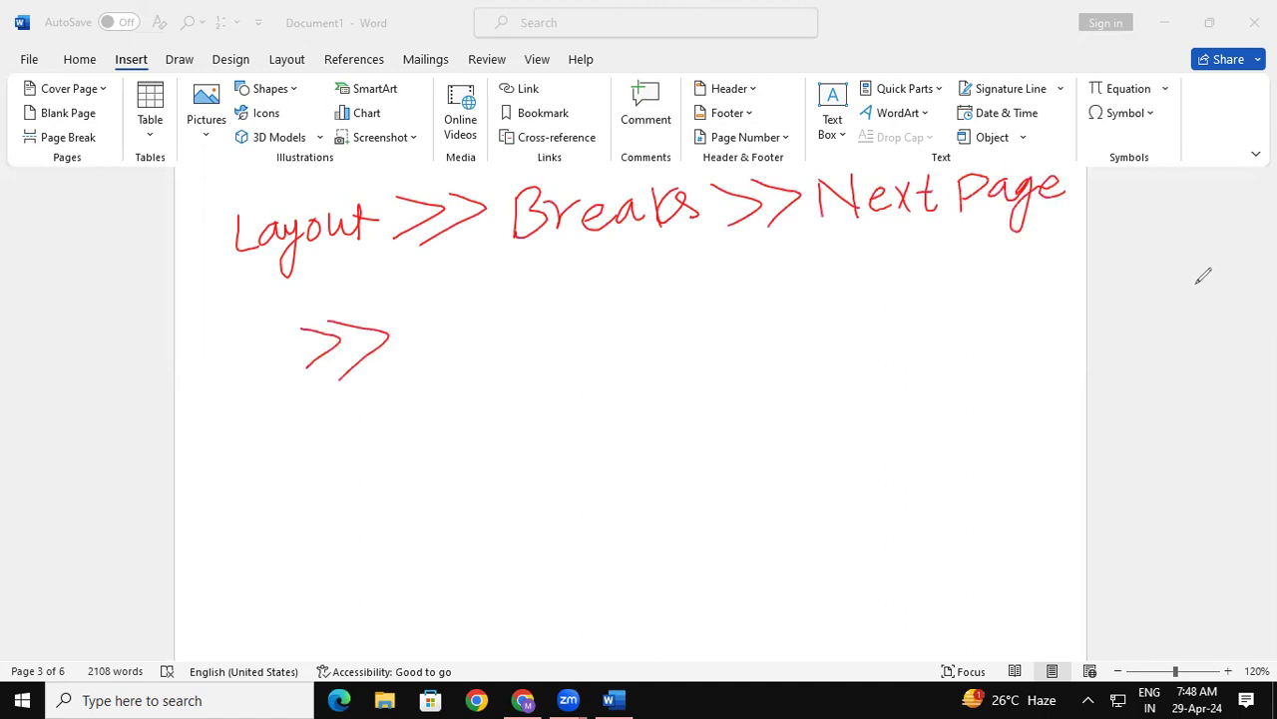
mouse_move(423, 311)
left_mouse_down()
mouse_move(427, 349)
mouse_move(441, 317)
mouse_move(427, 347)
mouse_move(485, 323)
mouse_move(492, 345)
left_mouse_up()
mouse_move(489, 297)
left_mouse_down()
mouse_move(529, 339)
mouse_move(555, 318)
mouse_move(528, 365)
left_mouse_up()
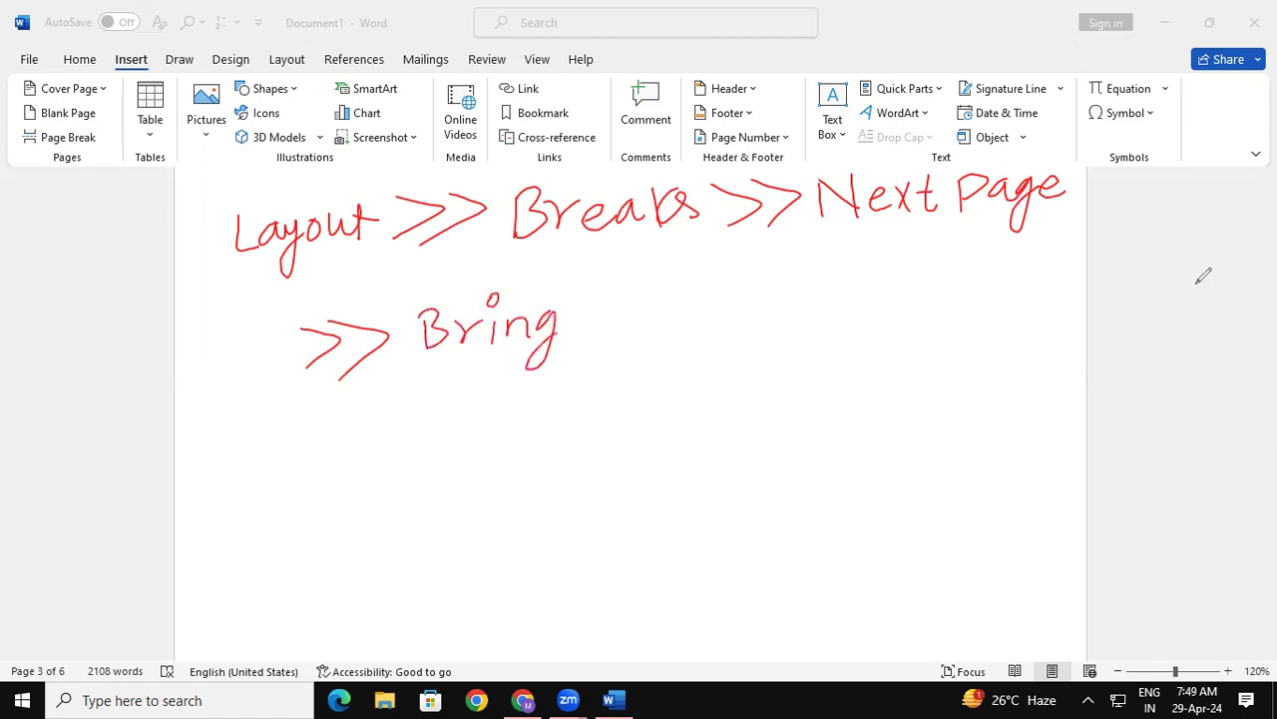
mouse_move(576, 281)
left_mouse_down()
mouse_move(602, 299)
mouse_move(609, 330)
left_mouse_up()
mouse_move(563, 286)
left_mouse_down()
mouse_move(609, 267)
mouse_move(654, 315)
mouse_move(699, 311)
mouse_move(679, 309)
left_mouse_up()
mouse_move(706, 295)
left_mouse_down()
mouse_move(764, 281)
mouse_move(793, 300)
mouse_move(810, 278)
left_mouse_up()
left_click_drag(828, 275, 824, 307)
left_click_drag(849, 260, 850, 299)
left_click_drag(838, 282, 892, 292)
mouse_move(938, 252)
left_mouse_down()
mouse_move(944, 295)
mouse_move(957, 275)
mouse_move(988, 287)
mouse_move(1018, 277)
mouse_move(1018, 255)
left_mouse_up()
left_click_drag(1018, 250, 1026, 291)
mouse_move(1032, 265)
left_mouse_down()
mouse_move(1048, 258)
mouse_move(1031, 286)
mouse_move(1064, 271)
mouse_move(1102, 279)
mouse_move(1110, 246)
left_mouse_up()
mouse_move(1125, 256)
left_mouse_down()
mouse_move(1118, 271)
mouse_move(1135, 270)
left_mouse_up()
left_click_drag(1137, 268, 1156, 286)
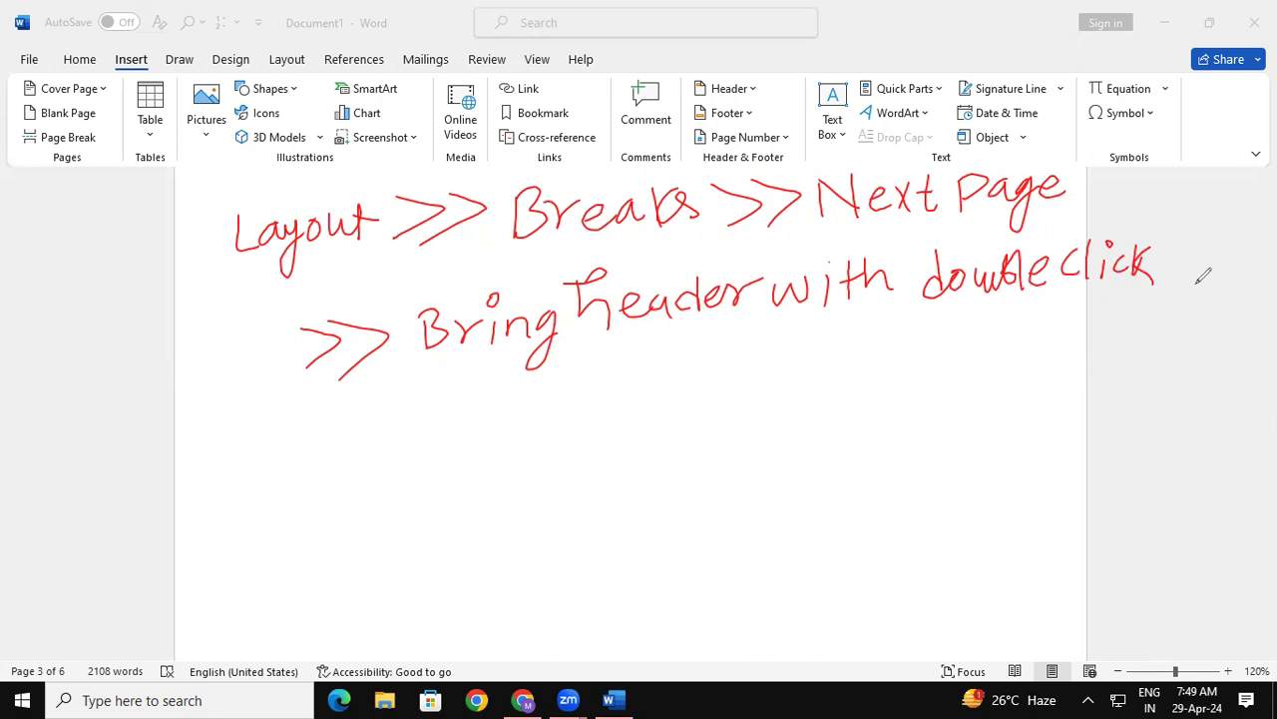
Handwrite ">> Close Link to previous option" in red as the third line of the notes.
mouse_move(328, 396)
left_mouse_down()
mouse_move(354, 425)
mouse_move(338, 433)
left_mouse_up()
mouse_move(364, 398)
left_mouse_down()
mouse_move(409, 414)
mouse_move(375, 445)
left_mouse_up()
mouse_move(447, 399)
left_mouse_down()
mouse_move(429, 424)
mouse_move(449, 430)
left_mouse_up()
mouse_move(467, 388)
left_mouse_down()
mouse_move(467, 431)
mouse_move(493, 399)
left_mouse_up()
mouse_move(503, 399)
left_mouse_down()
mouse_move(505, 415)
mouse_move(544, 417)
left_mouse_up()
left_click_drag(579, 376, 580, 409)
left_click_drag(581, 409, 614, 410)
left_click_drag(614, 376, 629, 405)
left_click_drag(629, 405, 656, 409)
mouse_move(670, 378)
left_mouse_down()
mouse_move(659, 393)
mouse_move(675, 409)
left_mouse_up()
mouse_move(702, 373)
left_mouse_down()
mouse_move(705, 403)
mouse_move(710, 384)
mouse_move(728, 381)
left_mouse_up()
mouse_move(761, 379)
left_mouse_down()
mouse_move(764, 414)
mouse_move(765, 390)
mouse_move(811, 368)
mouse_move(822, 387)
mouse_move(854, 357)
mouse_move(863, 388)
mouse_move(861, 349)
left_mouse_up()
mouse_move(876, 360)
left_mouse_down()
mouse_move(872, 370)
mouse_move(912, 357)
mouse_move(912, 376)
left_mouse_up()
mouse_move(970, 346)
left_mouse_down()
mouse_move(956, 365)
mouse_move(974, 349)
left_mouse_up()
mouse_move(982, 349)
left_mouse_down()
mouse_move(984, 379)
mouse_move(980, 357)
left_mouse_up()
left_click_drag(1013, 335, 1014, 369)
left_click_drag(994, 353, 1018, 350)
mouse_move(1028, 345)
left_mouse_down()
mouse_move(1026, 361)
mouse_move(1030, 335)
mouse_move(1060, 351)
left_mouse_up()
mouse_move(1061, 339)
left_mouse_down()
mouse_move(1068, 358)
mouse_move(1086, 333)
left_mouse_up()
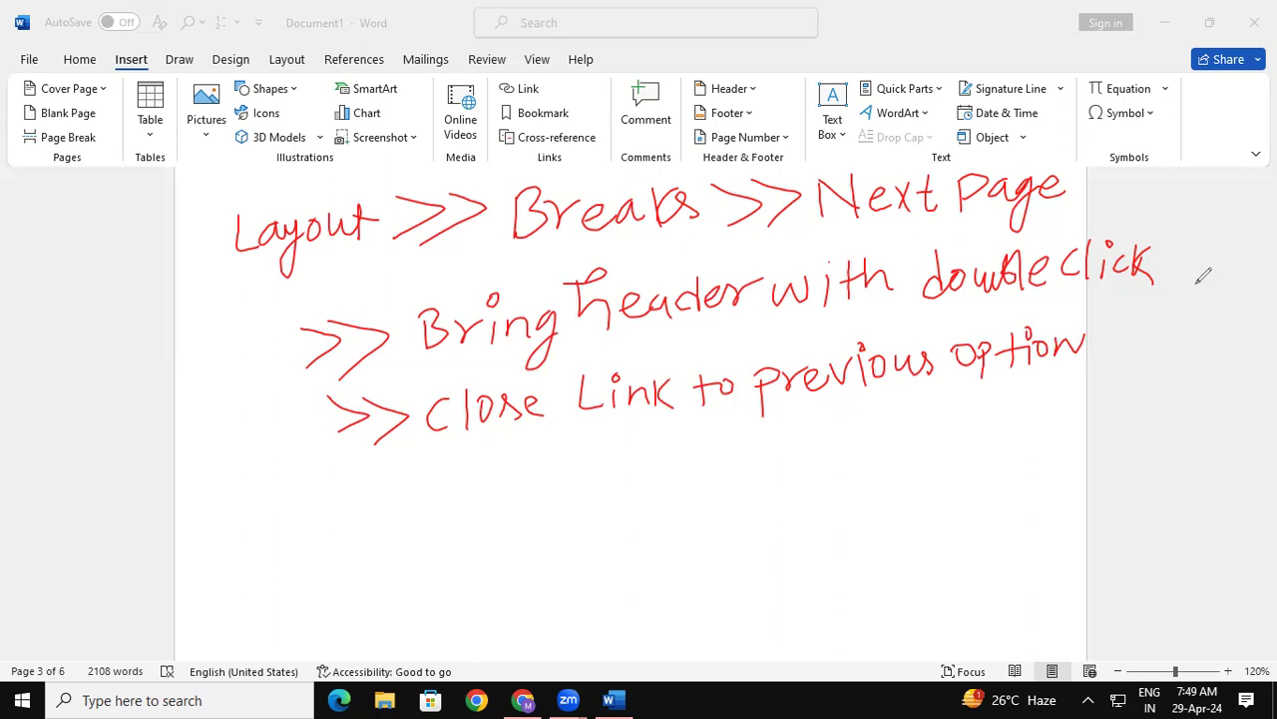
Handwrite ">> Change the header Name" in red as the fourth line of the notes.
mouse_move(375, 473)
left_mouse_down()
mouse_move(398, 503)
mouse_move(451, 485)
mouse_move(423, 507)
left_mouse_up()
left_click_drag(489, 467, 494, 497)
mouse_move(507, 451)
left_mouse_down()
mouse_move(527, 491)
mouse_move(519, 444)
mouse_move(535, 485)
mouse_move(555, 483)
left_mouse_up()
mouse_move(561, 475)
left_mouse_down()
mouse_move(563, 463)
mouse_move(577, 481)
mouse_move(589, 468)
left_mouse_up()
mouse_move(595, 457)
left_mouse_down()
mouse_move(595, 502)
mouse_move(585, 499)
left_mouse_up()
left_click_drag(615, 455, 610, 461)
mouse_move(654, 446)
left_mouse_down()
mouse_move(654, 471)
mouse_move(671, 441)
left_mouse_up()
mouse_move(672, 435)
left_mouse_down()
mouse_move(667, 463)
mouse_move(684, 465)
left_mouse_up()
mouse_move(695, 455)
left_mouse_down()
mouse_move(701, 445)
mouse_move(706, 461)
left_mouse_up()
mouse_move(736, 427)
left_mouse_down()
mouse_move(737, 457)
mouse_move(760, 461)
mouse_move(753, 421)
mouse_move(788, 455)
mouse_move(852, 449)
left_mouse_up()
mouse_move(856, 449)
left_mouse_down()
mouse_move(948, 419)
mouse_move(905, 440)
mouse_move(939, 430)
left_mouse_up()
left_click_drag(938, 399, 944, 432)
mouse_move(955, 410)
left_mouse_down()
mouse_move(948, 428)
mouse_move(963, 432)
left_mouse_up()
mouse_move(971, 408)
left_mouse_down()
mouse_move(991, 432)
mouse_move(1017, 427)
left_mouse_up()
Finish the fourth handwritten line with ">> close header" in red.
left_click_drag(1034, 399, 1069, 429)
mouse_move(1058, 403)
left_mouse_down()
mouse_move(1086, 399)
mouse_move(1083, 432)
left_mouse_up()
mouse_move(1124, 398)
left_mouse_down()
mouse_move(1112, 408)
mouse_move(1148, 426)
left_mouse_up()
mouse_move(1174, 402)
left_mouse_down()
mouse_move(1161, 413)
mouse_move(1175, 393)
left_mouse_up()
mouse_move(1188, 388)
left_mouse_down()
mouse_move(1184, 408)
mouse_move(1197, 412)
left_mouse_up()
mouse_move(1212, 389)
left_mouse_down()
mouse_move(1202, 407)
mouse_move(1226, 391)
left_mouse_up()
left_click_drag(1111, 449, 1112, 475)
mouse_move(1112, 475)
left_mouse_down()
mouse_move(1122, 461)
mouse_move(1131, 484)
left_mouse_up()
left_click_drag(1093, 454, 1128, 443)
left_click_drag(1140, 465, 1197, 467)
mouse_move(1193, 457)
left_mouse_down()
mouse_move(1184, 467)
mouse_move(1198, 461)
left_mouse_up()
mouse_move(1202, 457)
left_mouse_down()
mouse_move(1211, 447)
mouse_move(1216, 461)
left_mouse_up()
left_click_drag(1221, 457, 1241, 439)
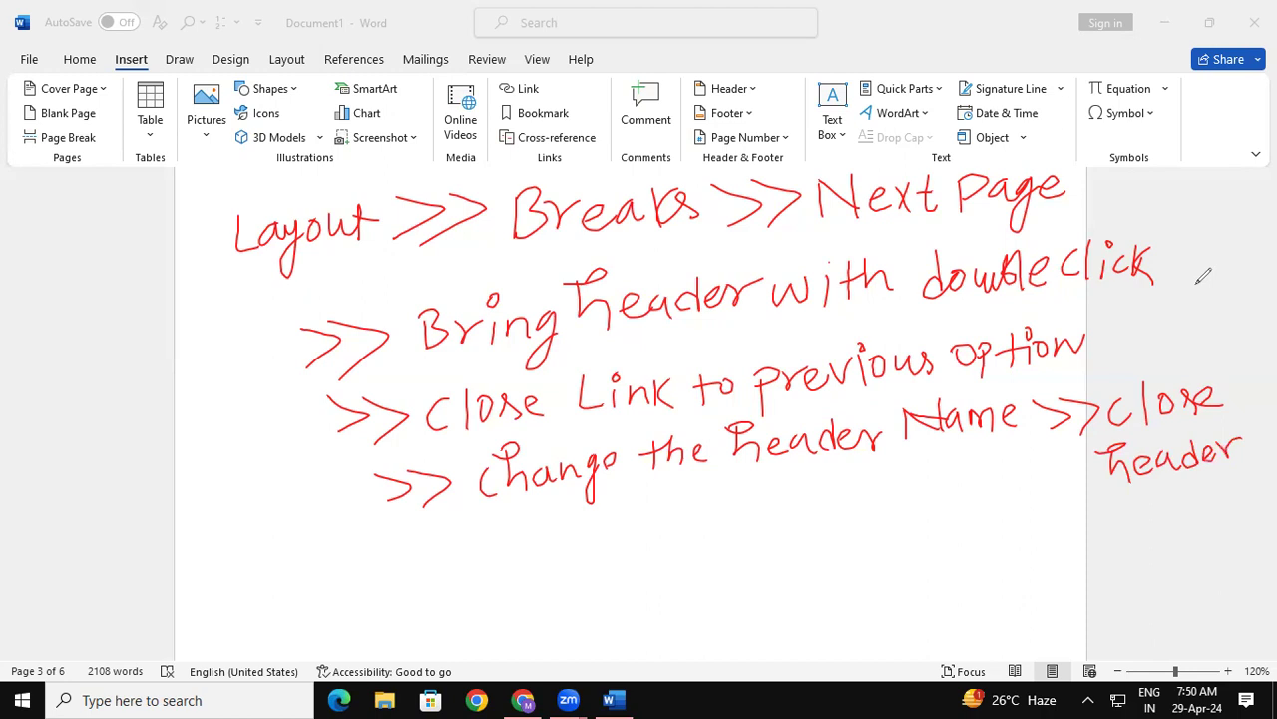